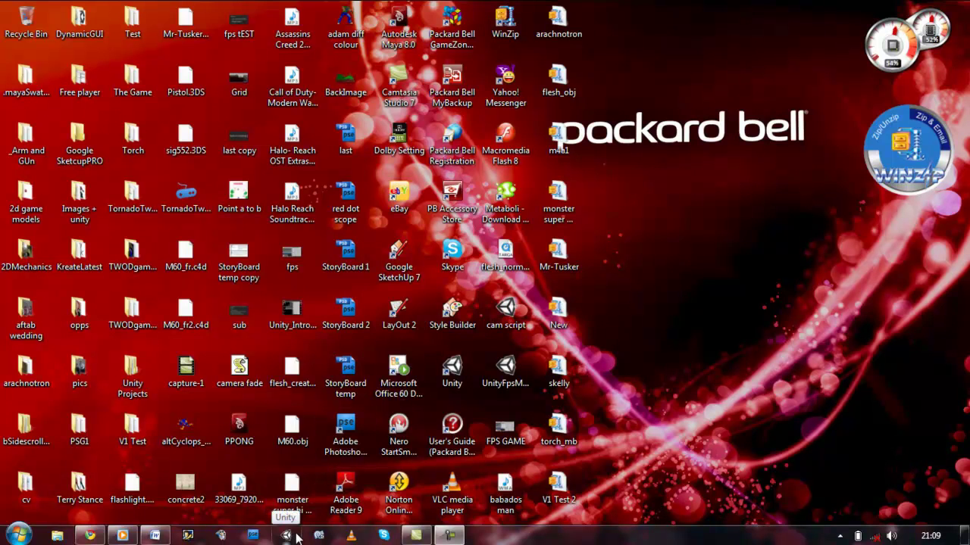
Launch Unity from the taskbar and let the existing FPSGame project load
left_click(286, 535)
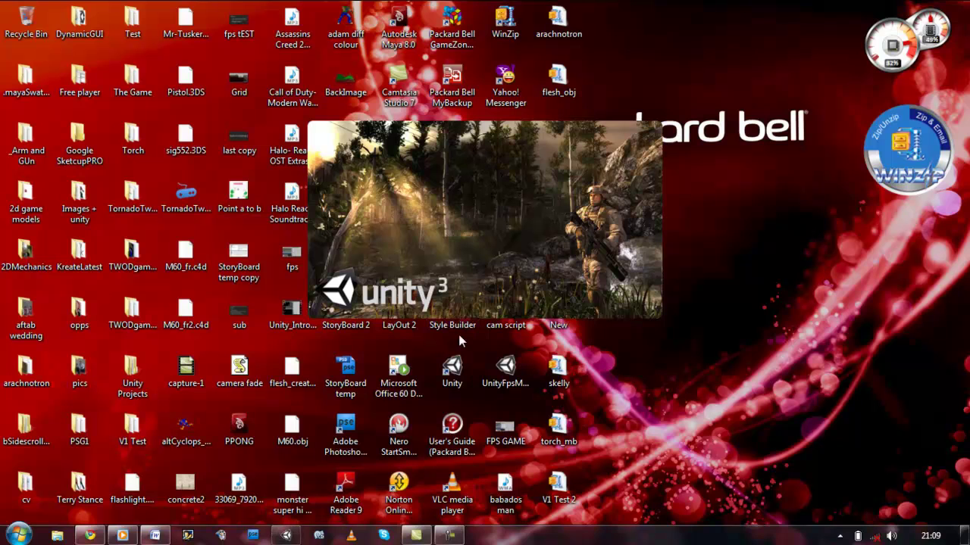
left_click(448, 536)
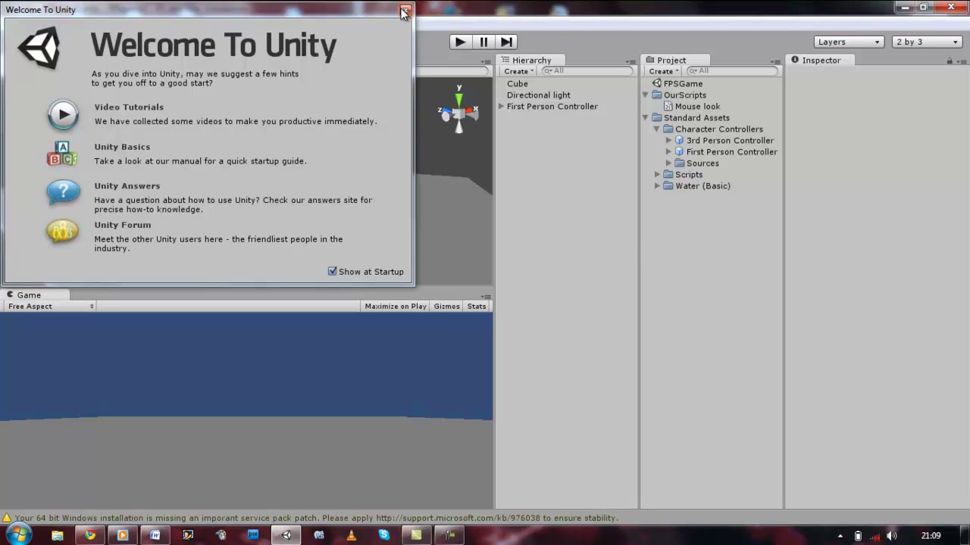
Start a new project with its location folder renamed to UnityFPStuts
left_click(406, 10)
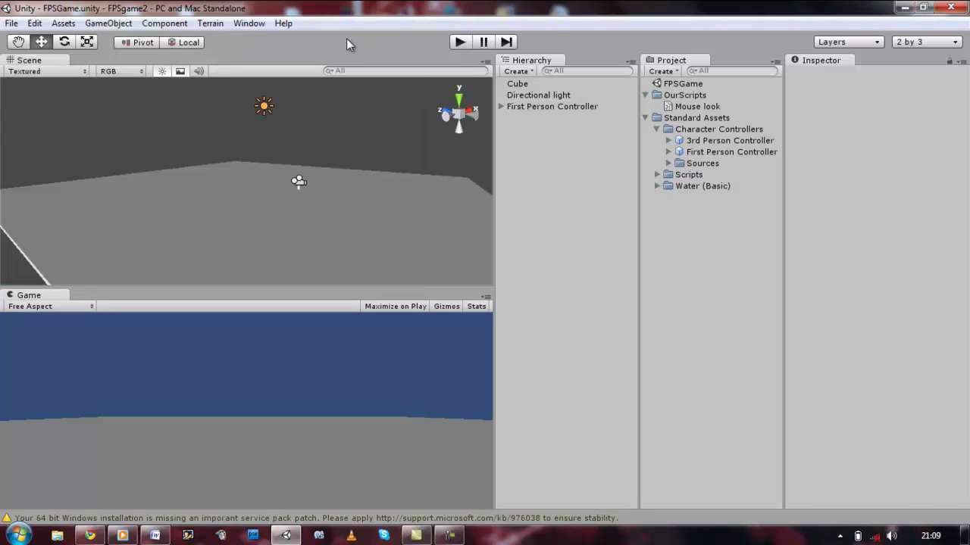
left_click(11, 25)
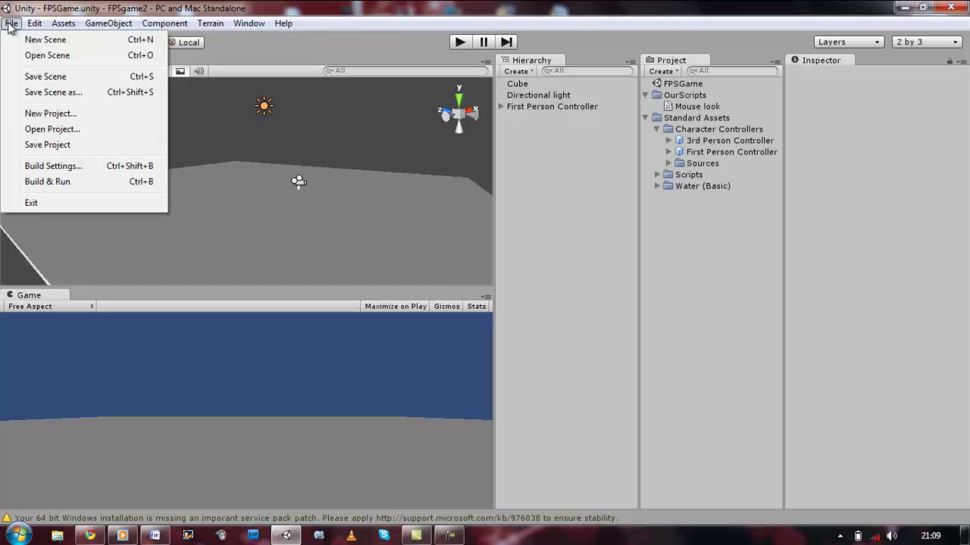
left_click(58, 121)
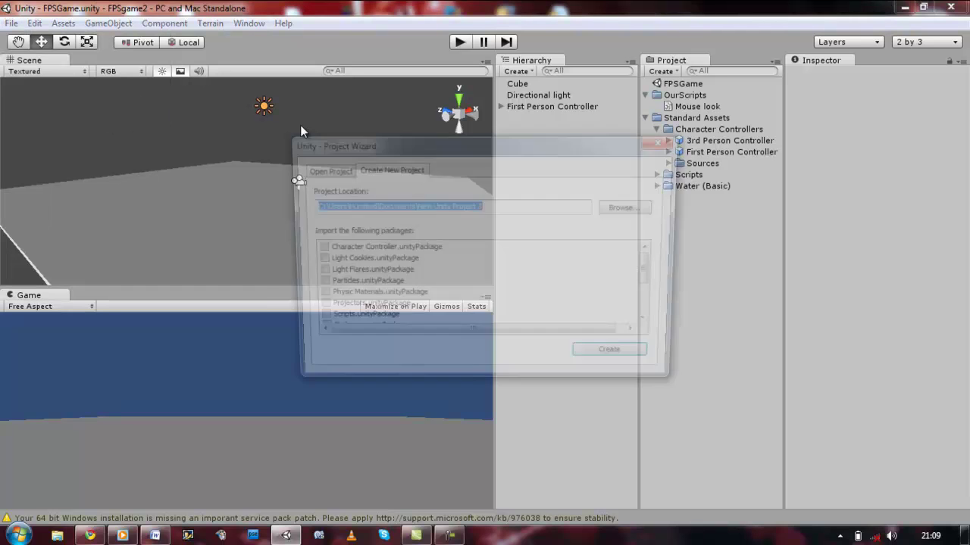
left_click(499, 209)
key("BackSpace")
key("BackSpace")
key("BackSpace")
key("BackSpace")
key("BackSpace")
key("BackSpace")
key("BackSpace")
key("BackSpace")
key("BackSpace")
key("BackSpace")
key("BackSpace")
key("BackSpace")
key("BackSpace")
key("BackSpace")
key("BackSpace")
key("BackSpace")
key("BackSpace")
key("BackSpace")
key("BackSpace")
type("Unity")
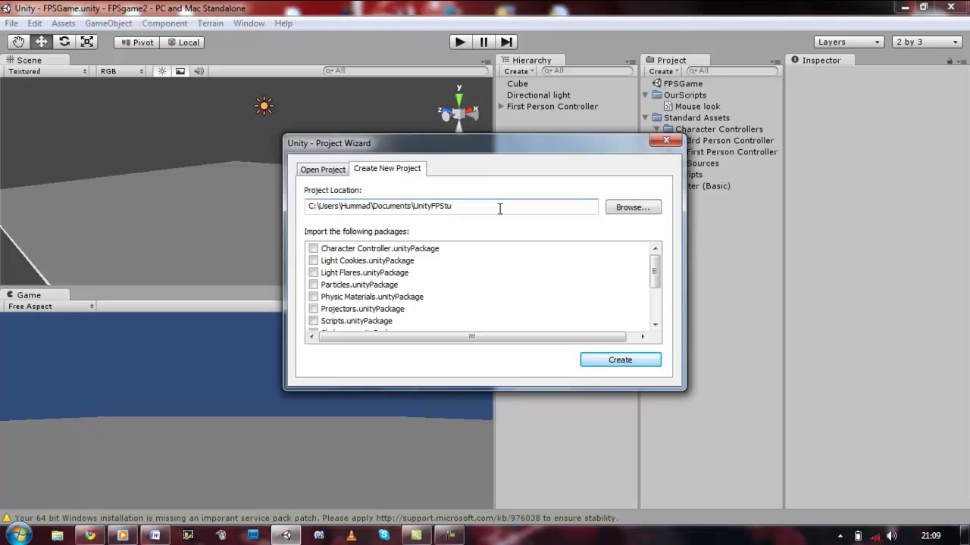
type("ts")
Include the Character Controller, Scripts and Water (Basic) packages and create the project
left_click(313, 248)
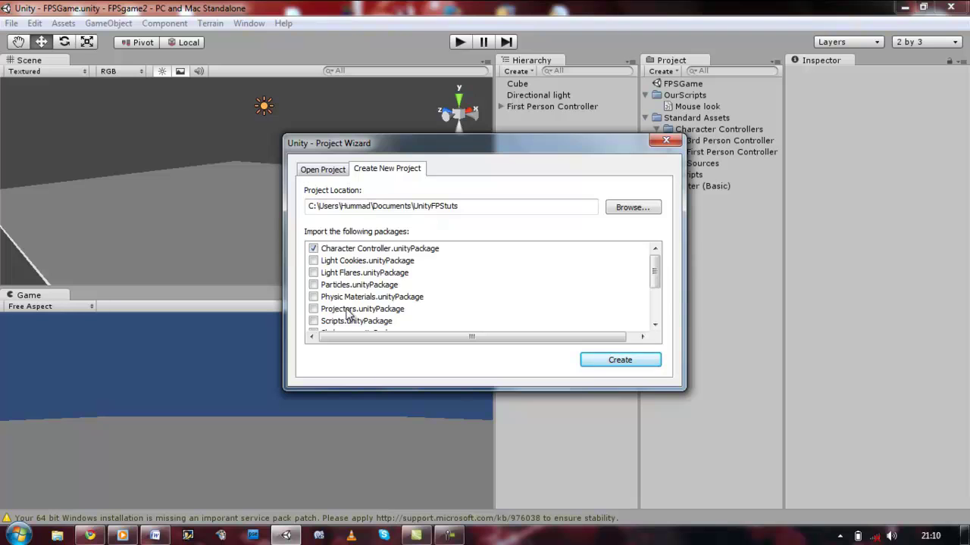
left_click(313, 321)
scroll(389, 264, "down", 2)
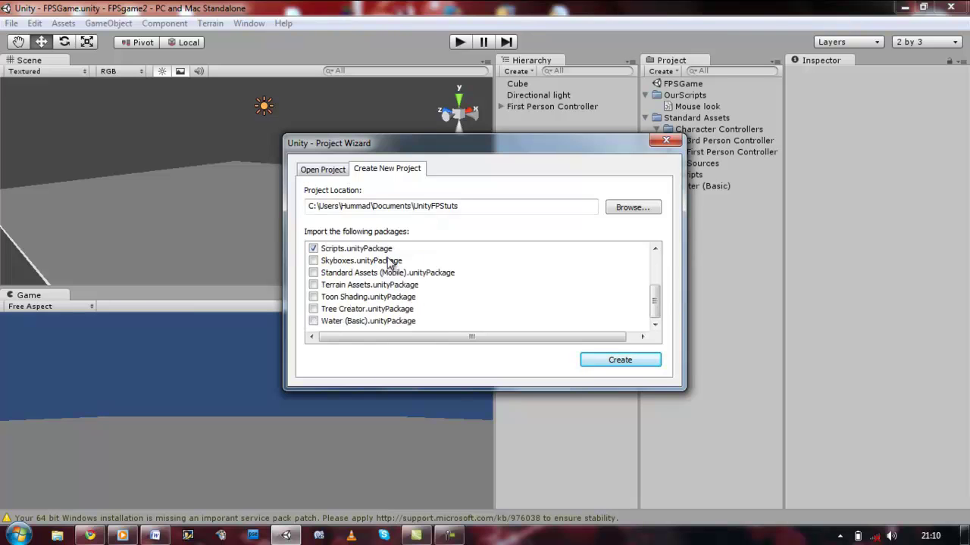
left_click(313, 321)
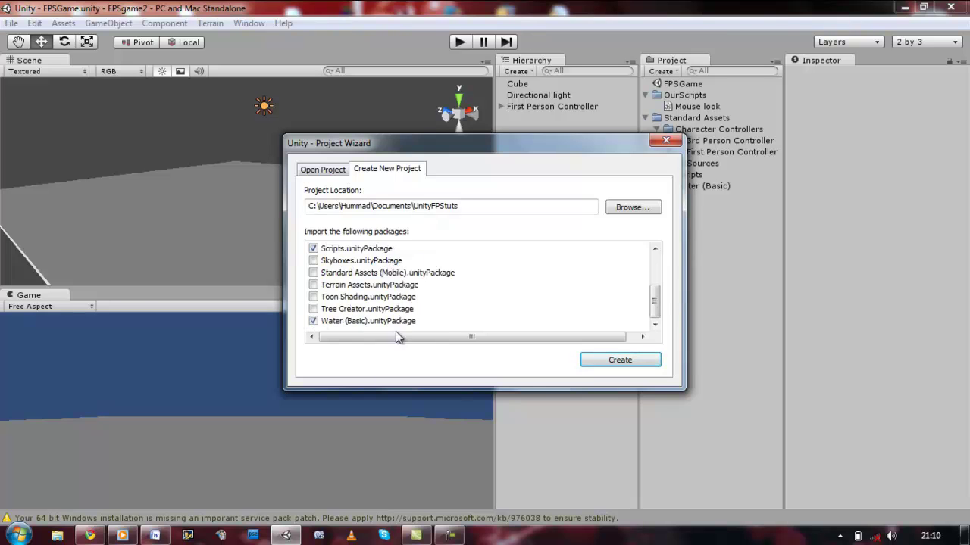
left_click(628, 361)
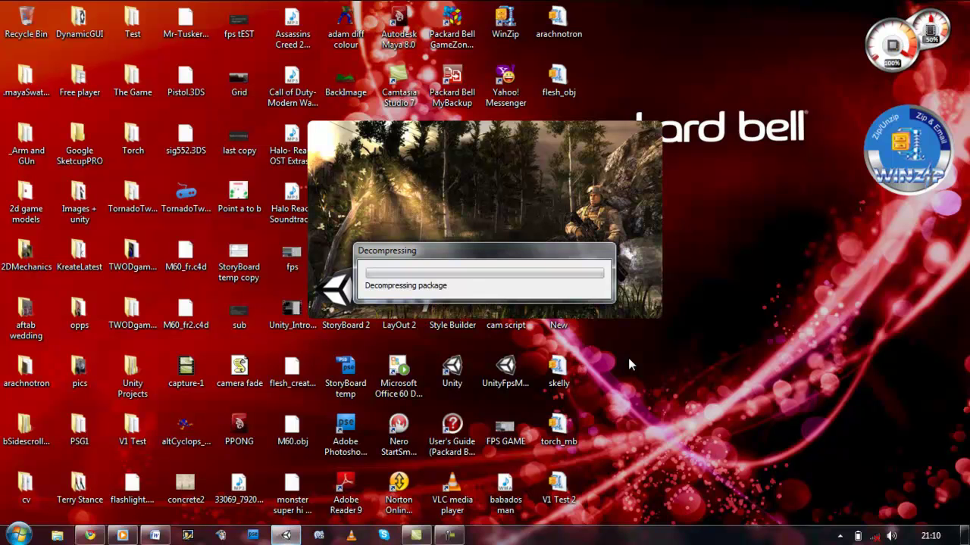
Bring up the reloaded UnityFPStuts project and dismiss the Welcome To Unity dialog
left_click(445, 538)
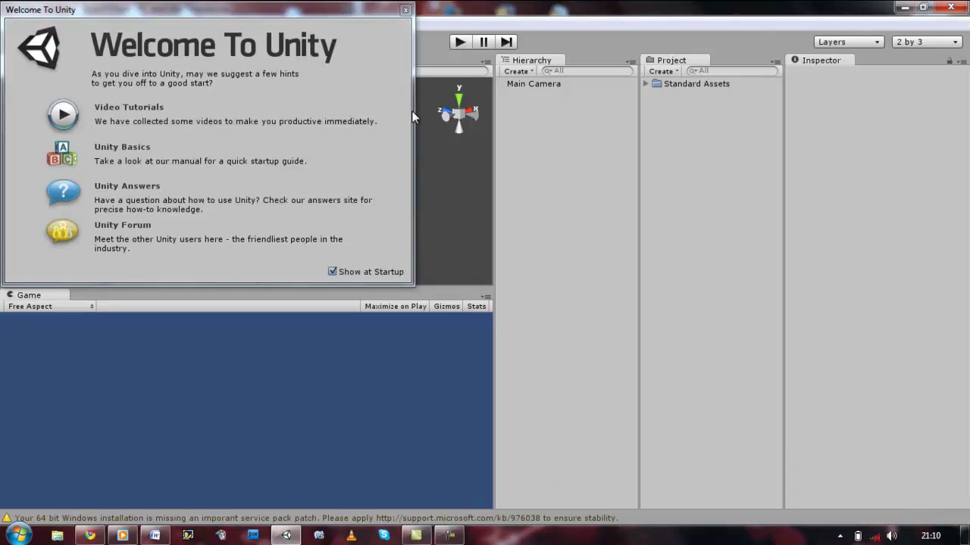
left_click(405, 11)
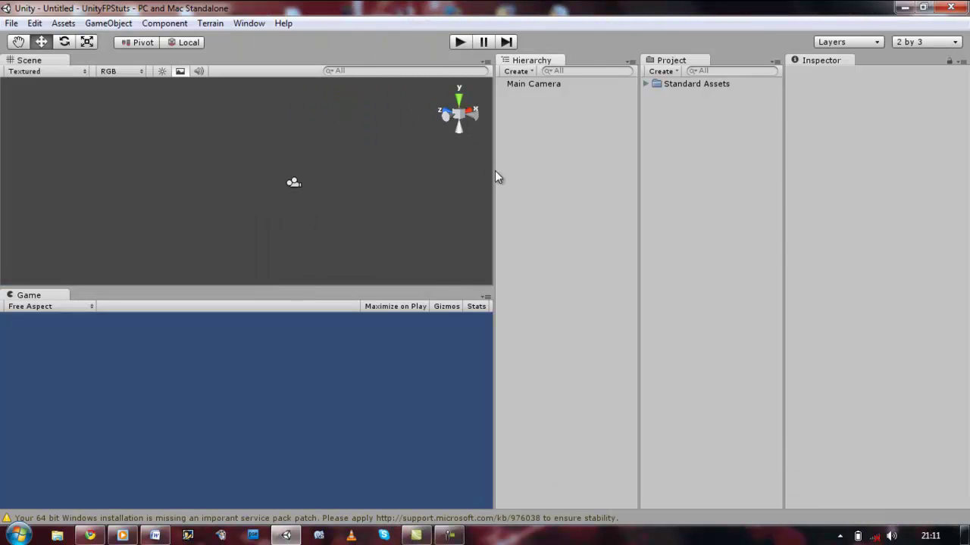
Create a project folder named FPSScripts
right_click(710, 93)
mouse_move(758, 123)
left_click(671, 124)
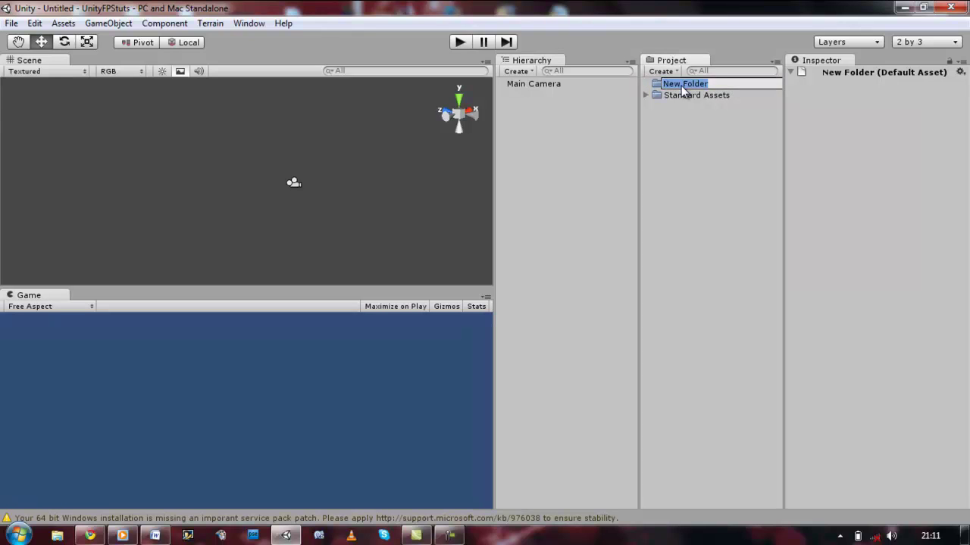
type("Scr")
key("BackSpace")
key("BackSpace")
key("BackSpace")
type("SScx")
type("ripts")
key("Return")
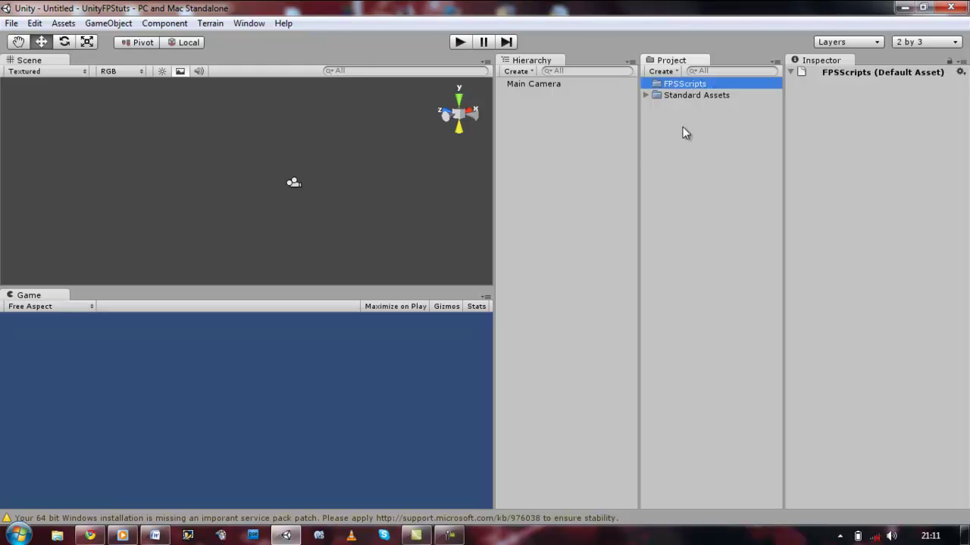
Add a folder named FPS Models and move it to the project root
right_click(683, 120)
left_click(654, 157)
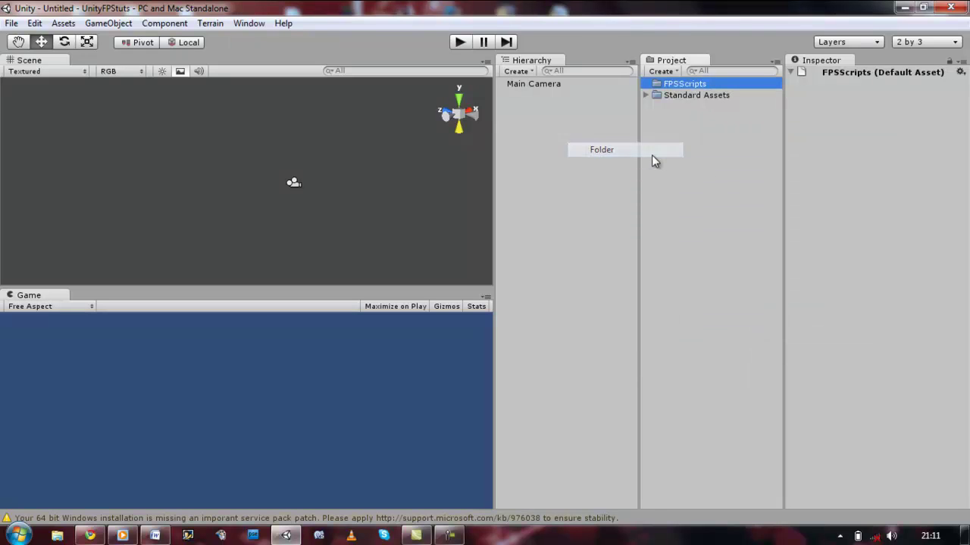
left_click(682, 95)
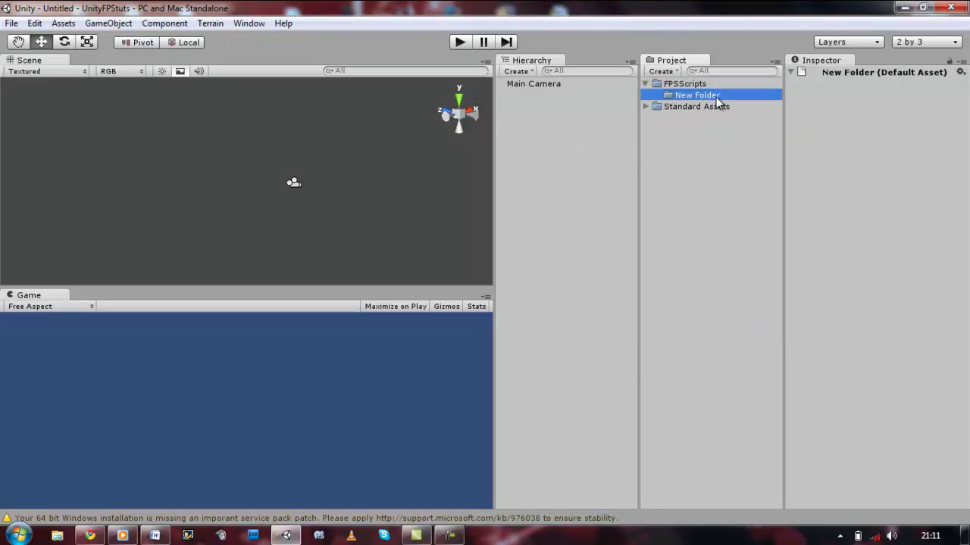
left_click(715, 97)
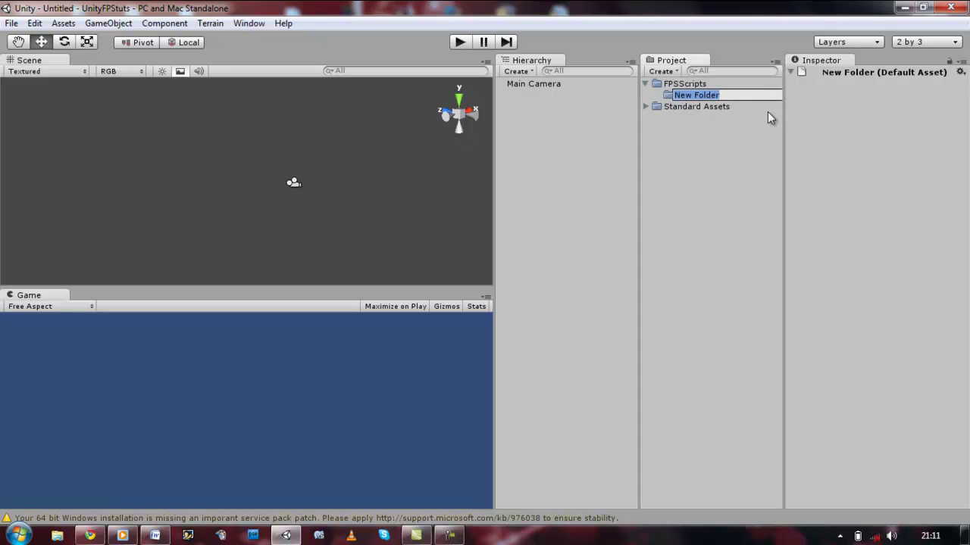
type("FPS ")
type("Models")
key("Return")
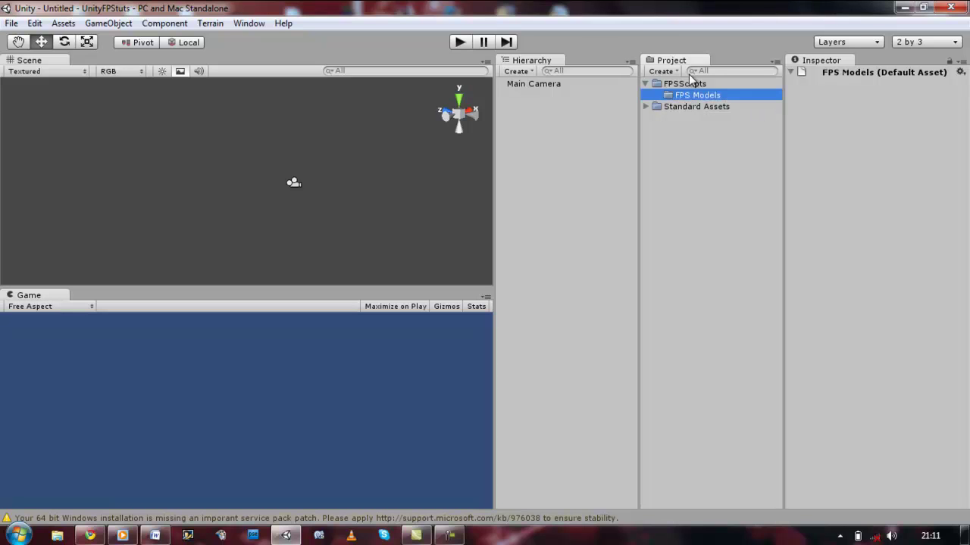
left_click_drag(697, 95, 713, 120)
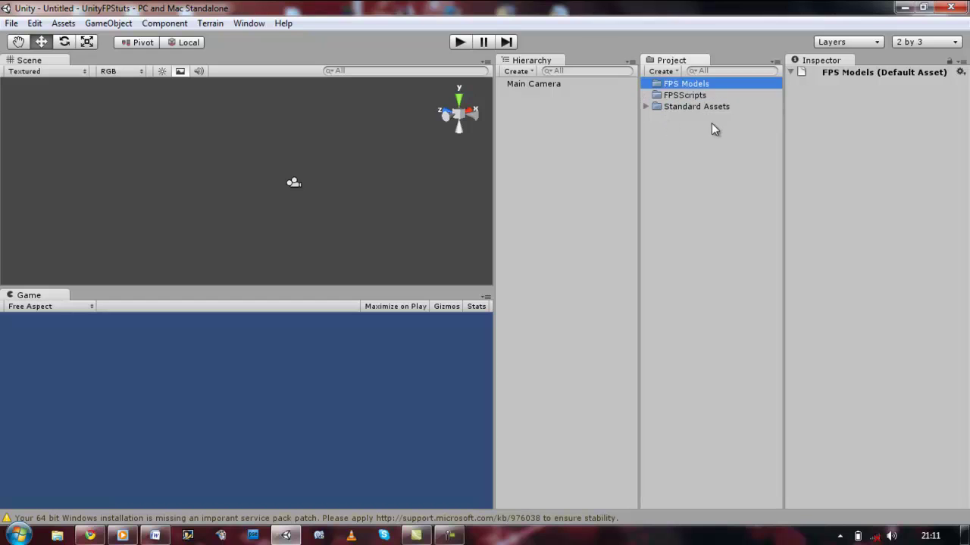
left_click(713, 119)
left_click(686, 84)
left_click(685, 97)
right_click(687, 85)
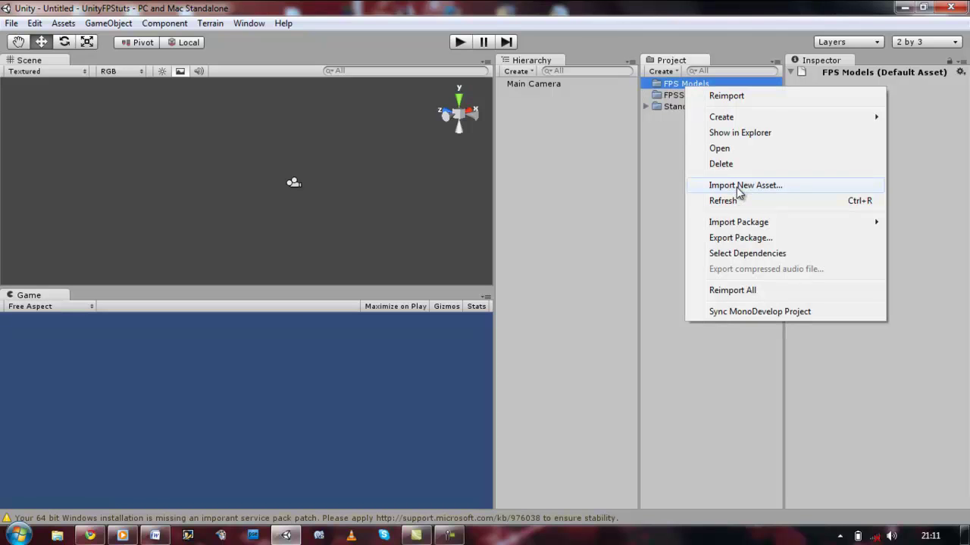
mouse_move(738, 222)
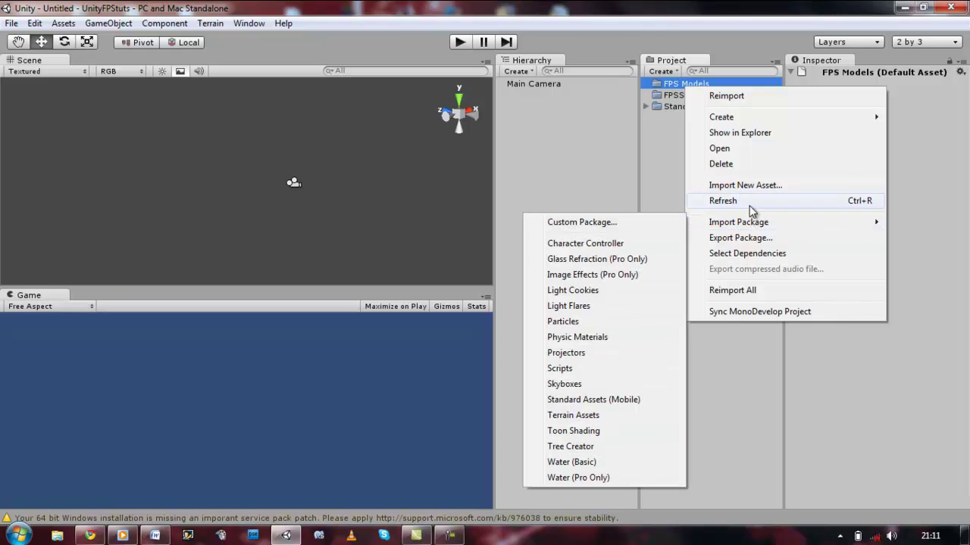
left_click(746, 186)
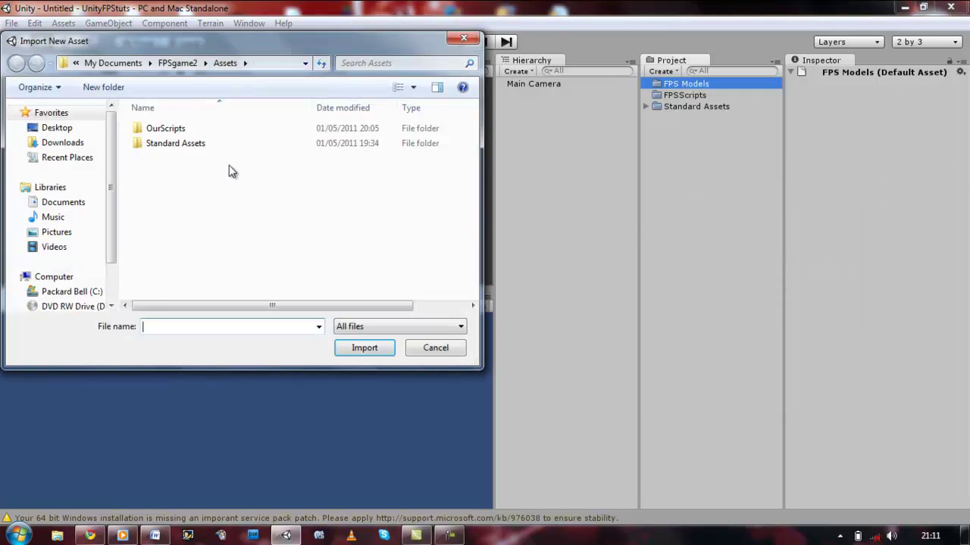
left_click(62, 129)
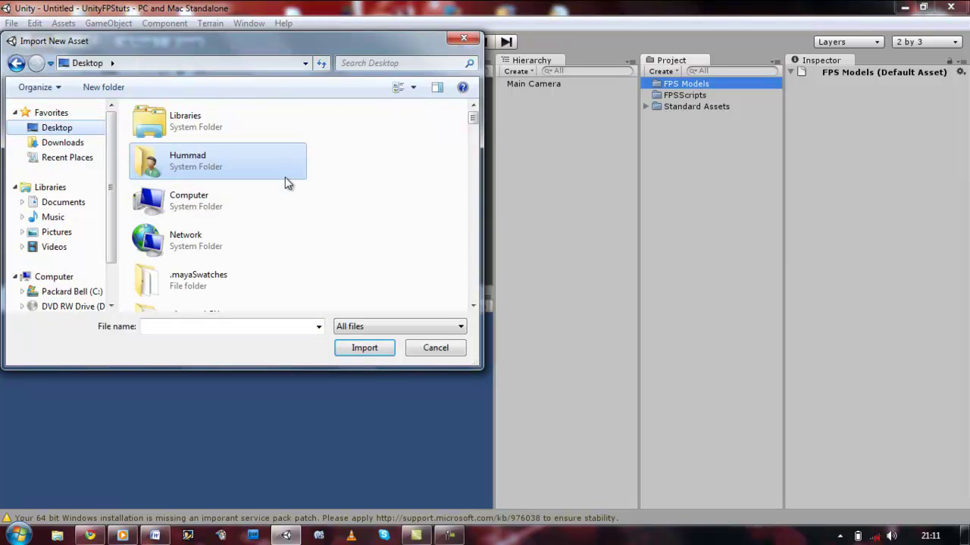
scroll(282, 182, "down", 5)
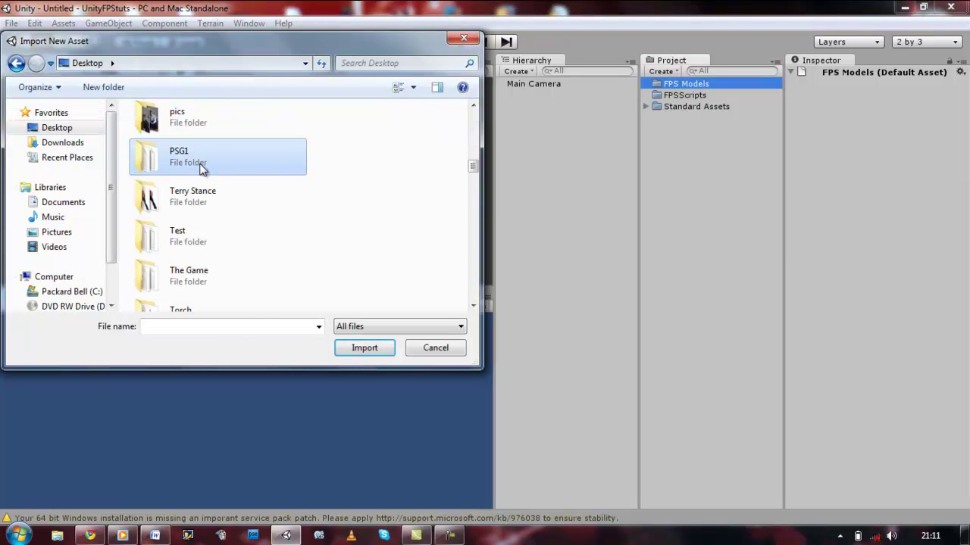
left_click(359, 353)
left_click(169, 132)
left_click(175, 159)
left_click(180, 174)
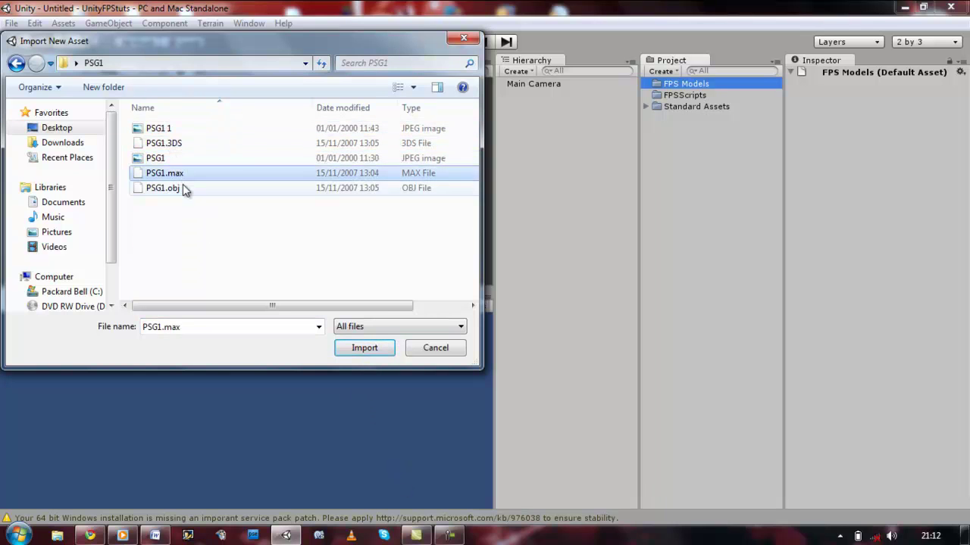
left_click(382, 353)
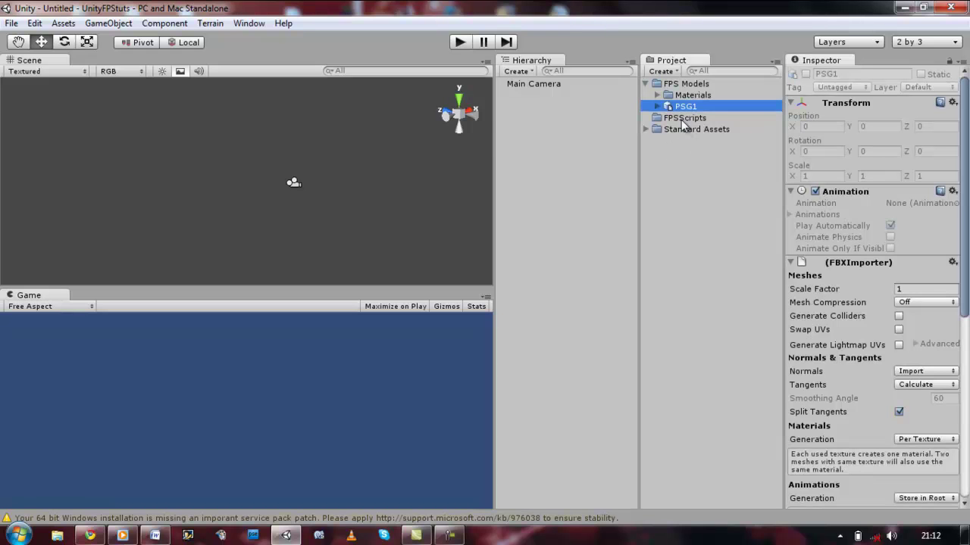
mouse_move(684, 112)
left_mouse_down()
mouse_move(210, 220)
mouse_move(65, 286)
left_mouse_up()
scroll(356, 158, "down", 3)
scroll(356, 158, "down", 2)
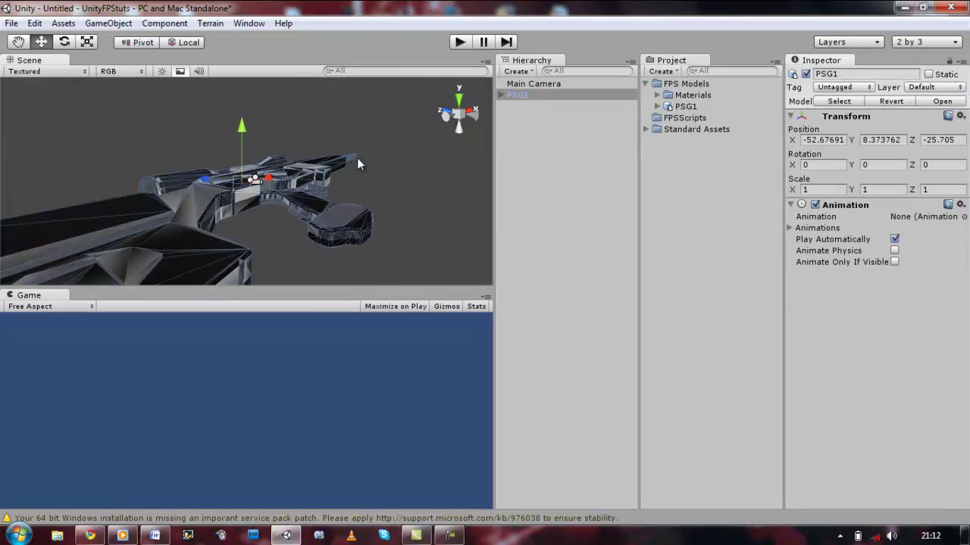
mouse_move(357, 157)
left_mouse_down("alt")
mouse_move(376, 219)
mouse_move(388, 198)
left_mouse_up("alt")
key("ctrl+z")
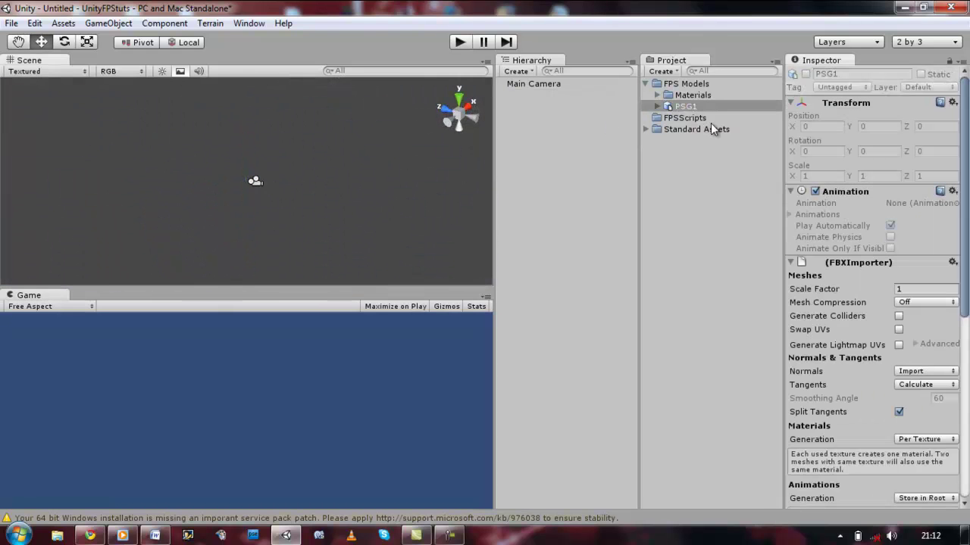
left_click(686, 107)
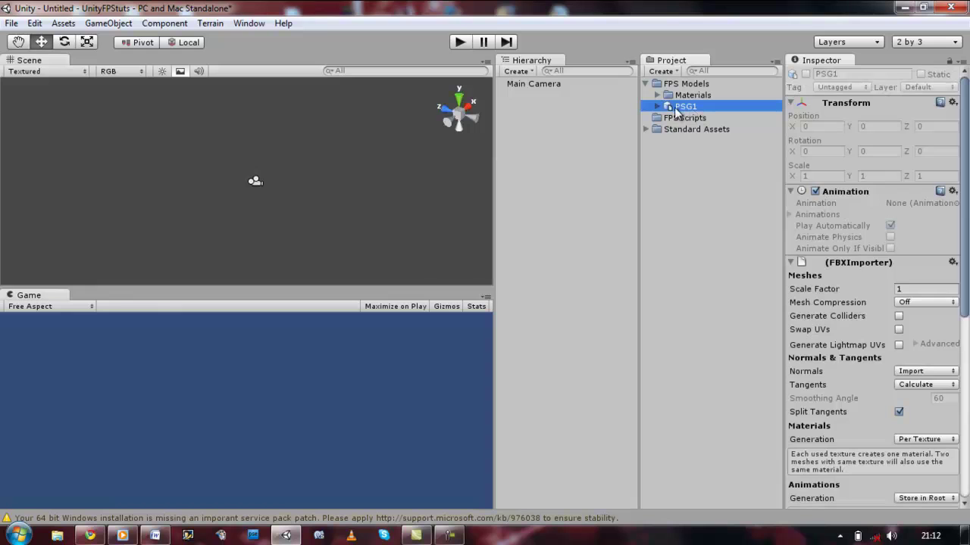
key("Up")
left_click(684, 108, "shift")
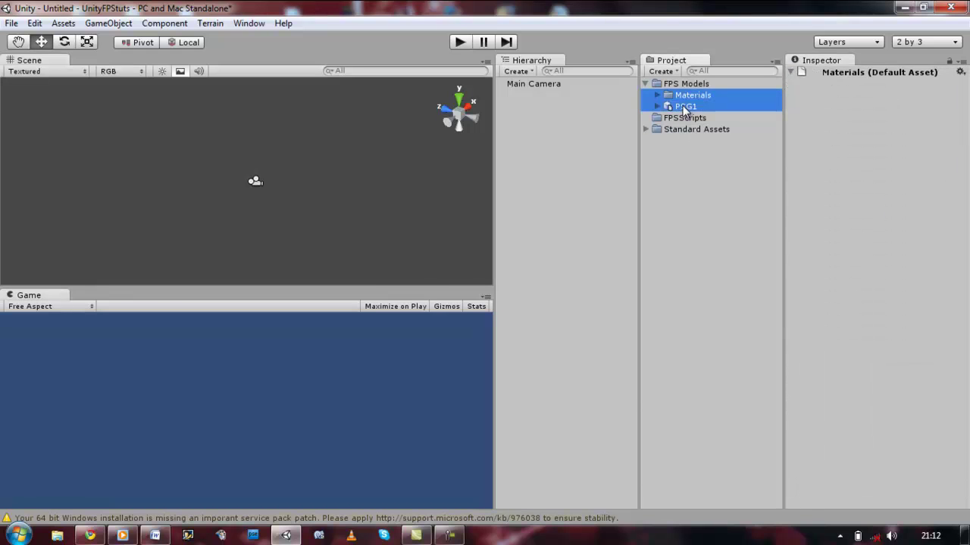
key("Delete")
left_click(496, 298)
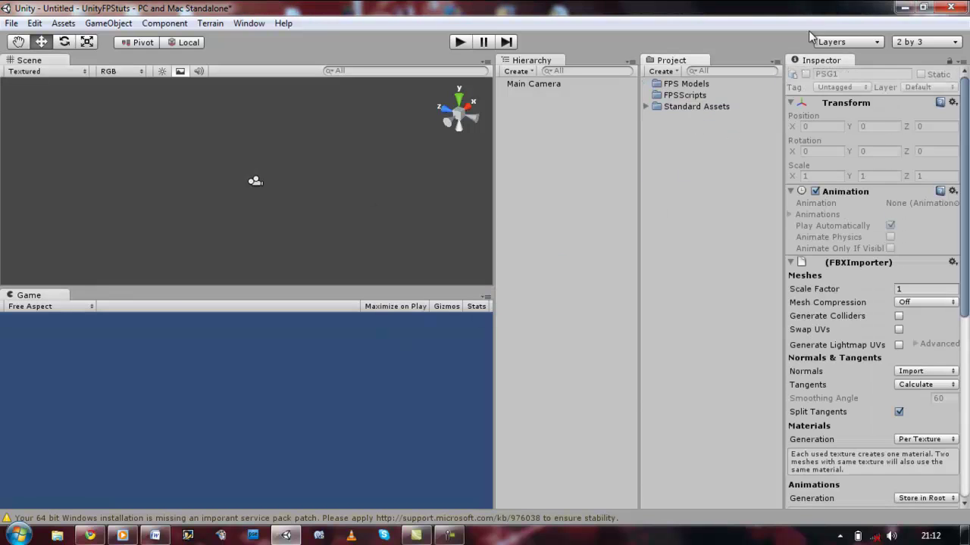
Drag the '_Arm and GUn' folder from the desktop onto the FPS Models folder
left_click_drag(799, 7, 963, 36)
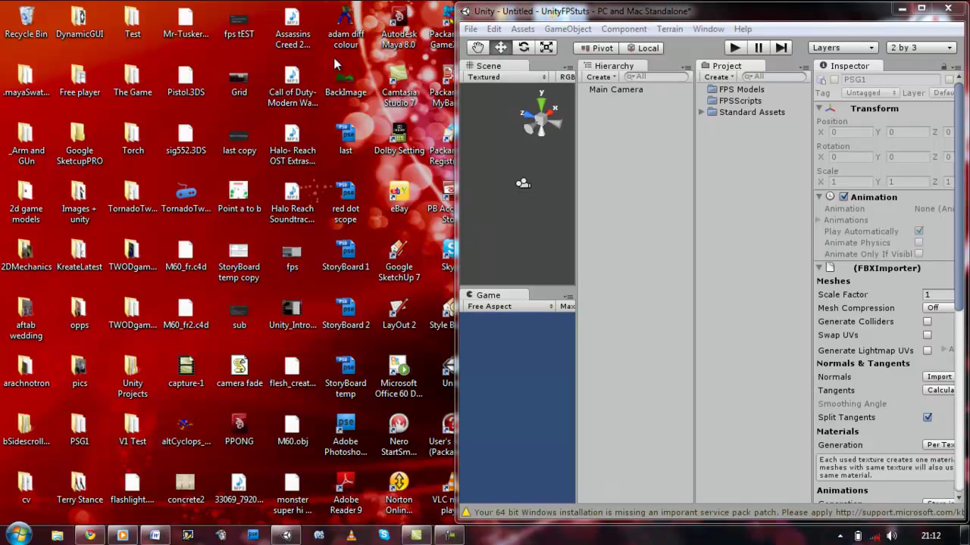
left_click(554, 8)
left_click_drag(554, 7, 563, 12)
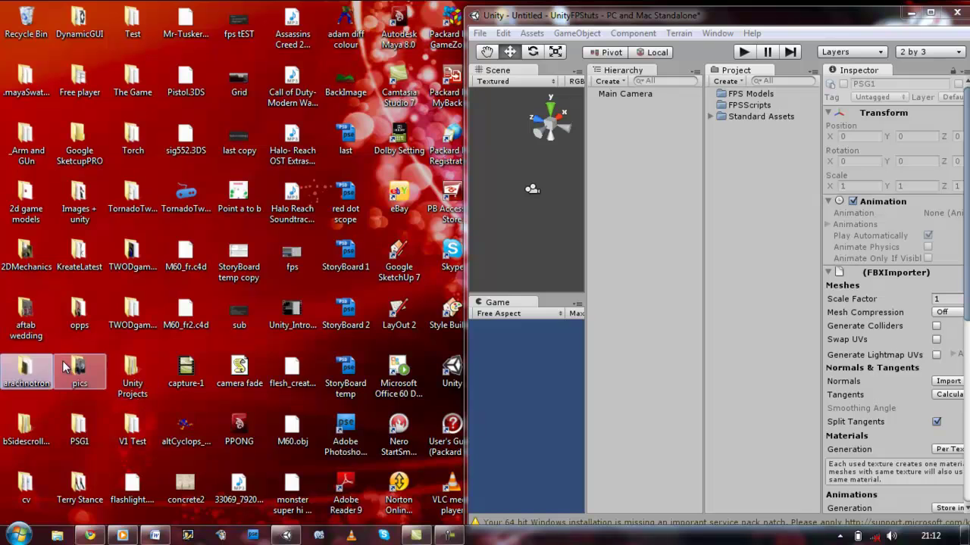
key("a")
key("a")
key("a")
key("a")
key("a")
key("a")
key("a")
key("a")
key("a")
key("a")
key("a")
key("a")
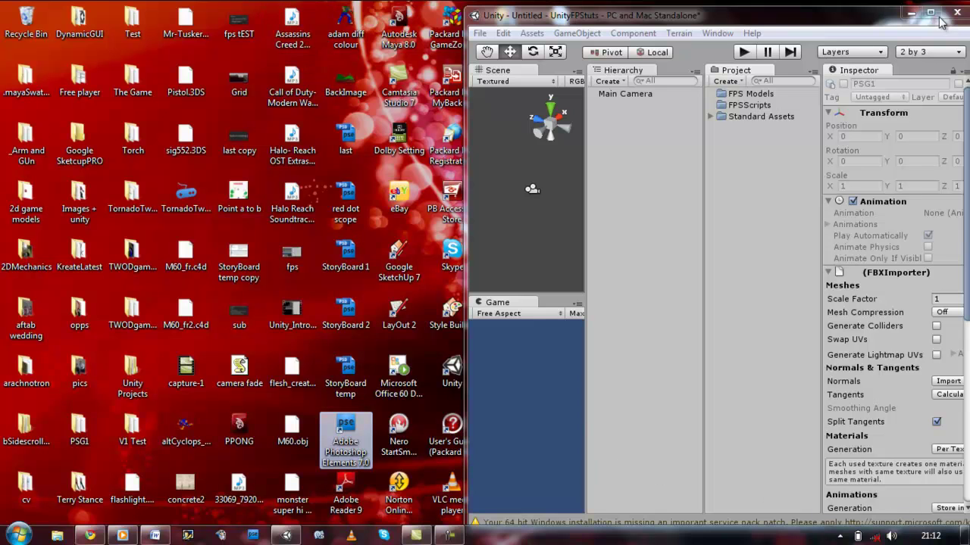
left_click(450, 536)
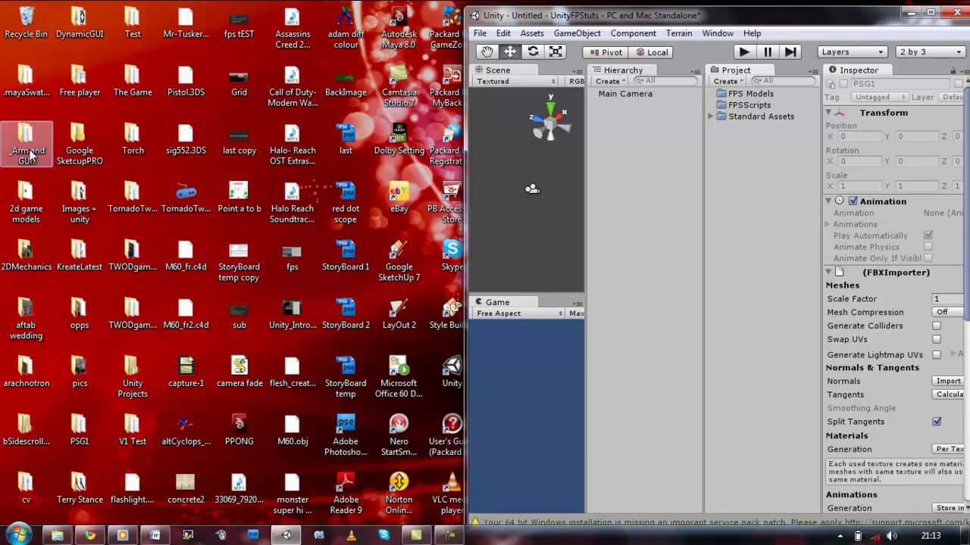
left_click_drag(29, 155, 748, 93)
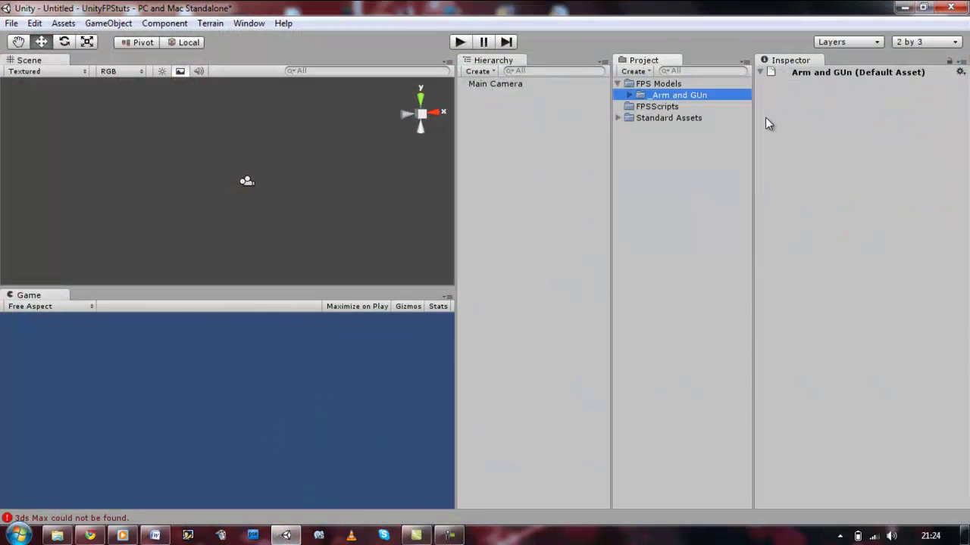
Add a cube to the scene from the GameObject create menu
key("Right")
key("alt+g")
key("Down")
key("Down")
key("Right")
key("Down")
key("Down")
key("Down")
key("Down")
key("Down")
key("Down")
key("Down")
key("Return")
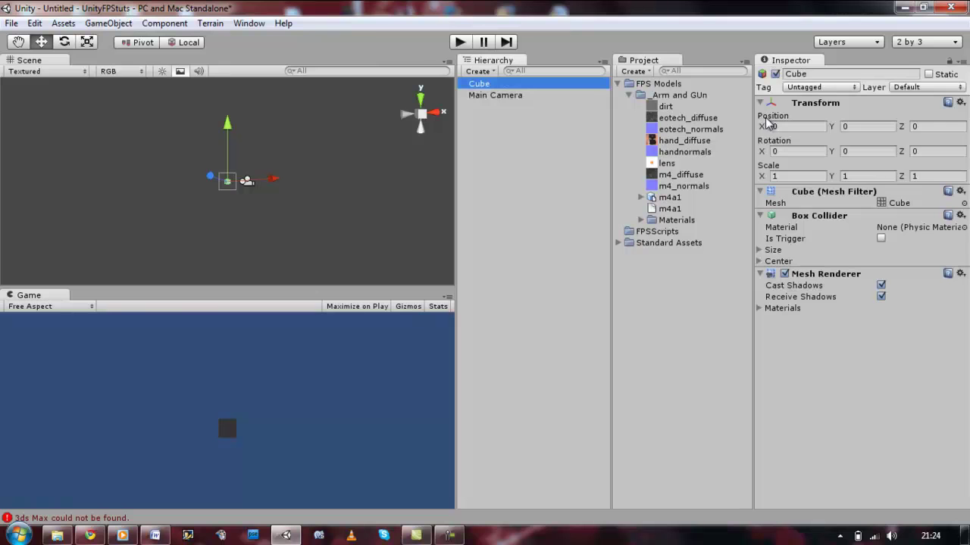
Scale the cube to 100 × 0.05 × 100 to form a flat ground slab
right_click(768, 122)
key("Escape")
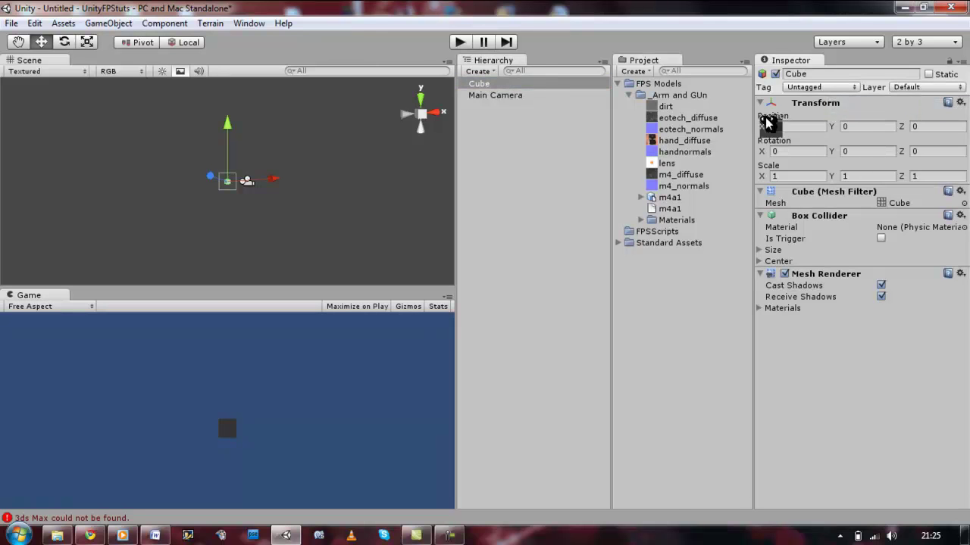
left_click(767, 123)
type("10")
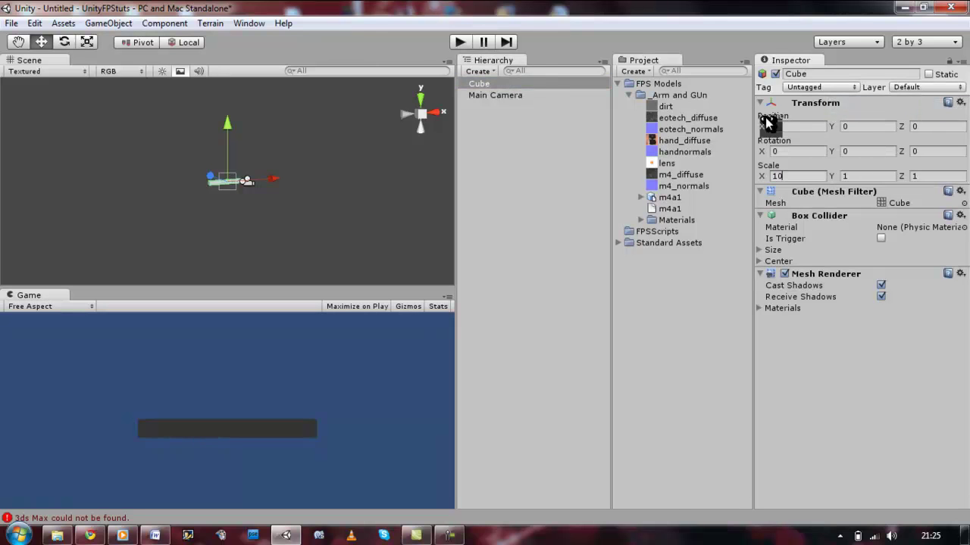
type("0")
key("Tab")
key("Tab")
type("100")
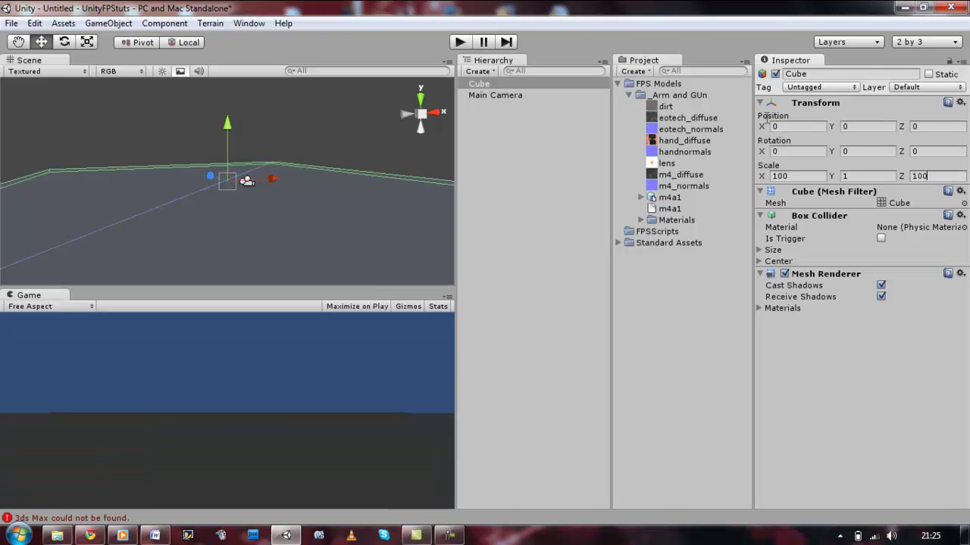
key("shift+Tab")
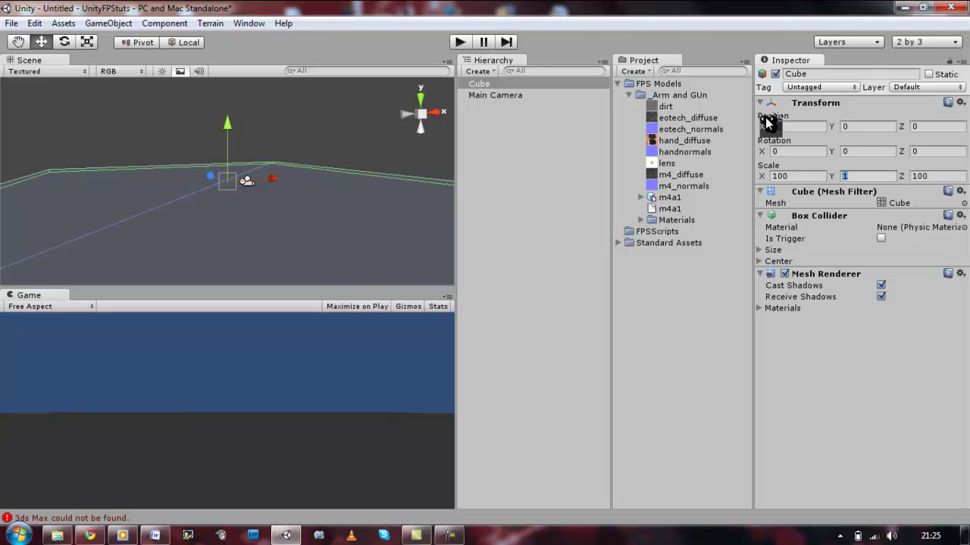
key("BackSpace")
type("0.05")
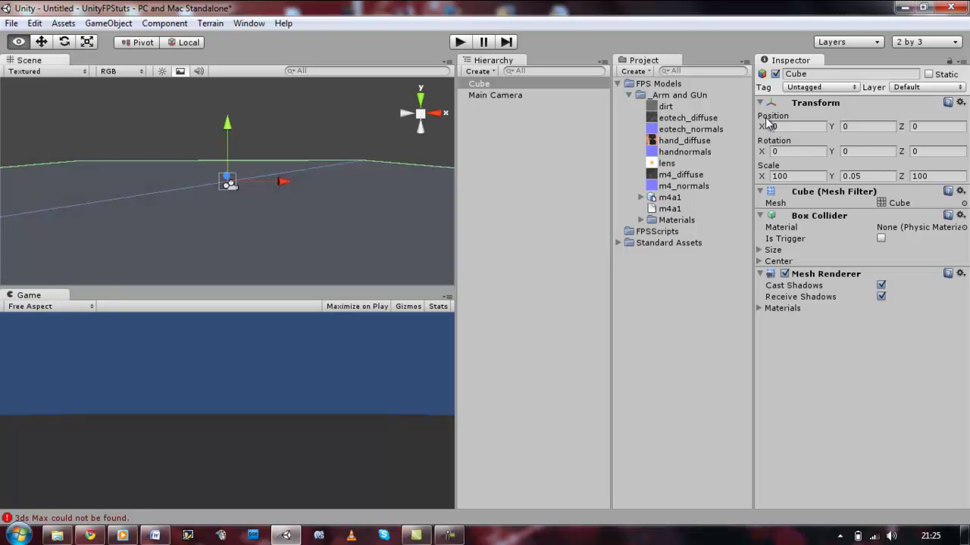
left_click(233, 195)
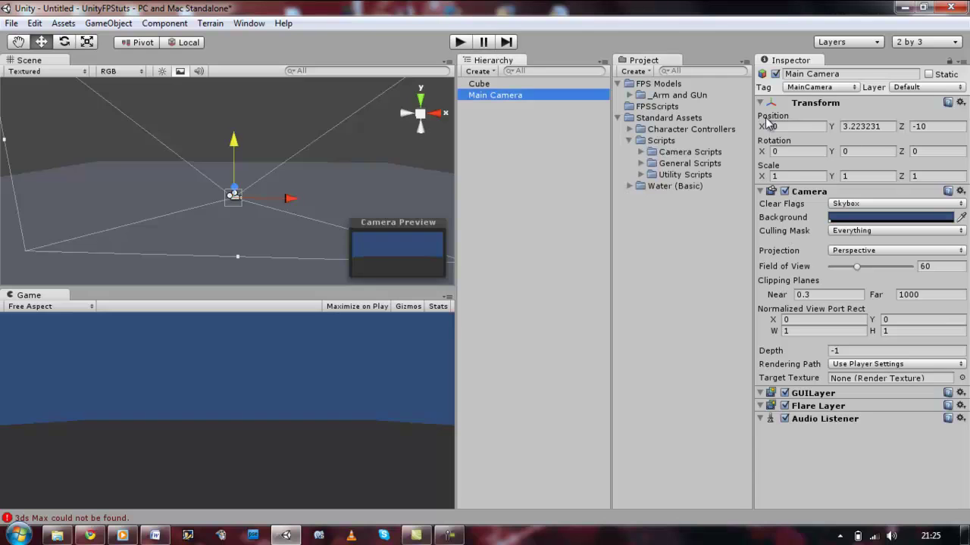
Delete Main Camera, then place a First Person Controller above the floor
key("Delete")
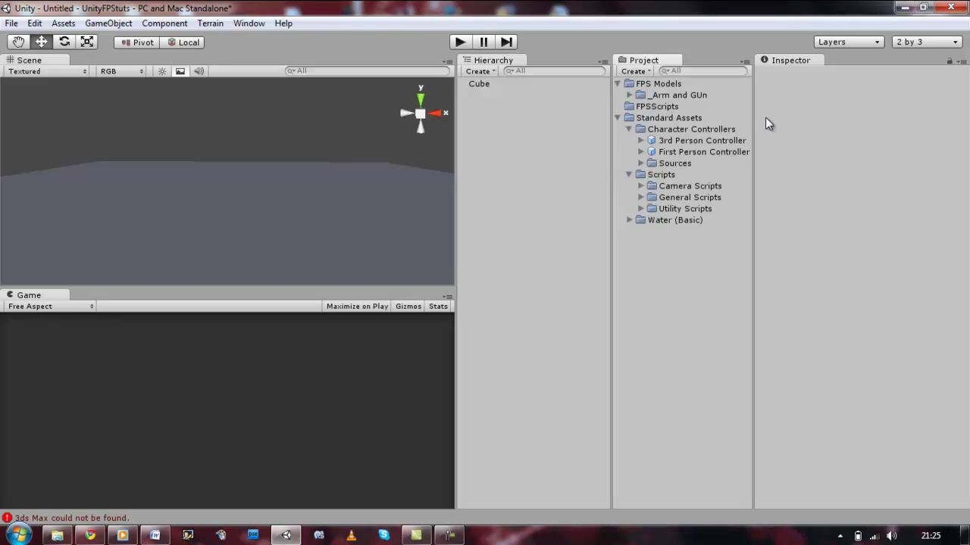
left_click_drag(704, 151, 253, 224)
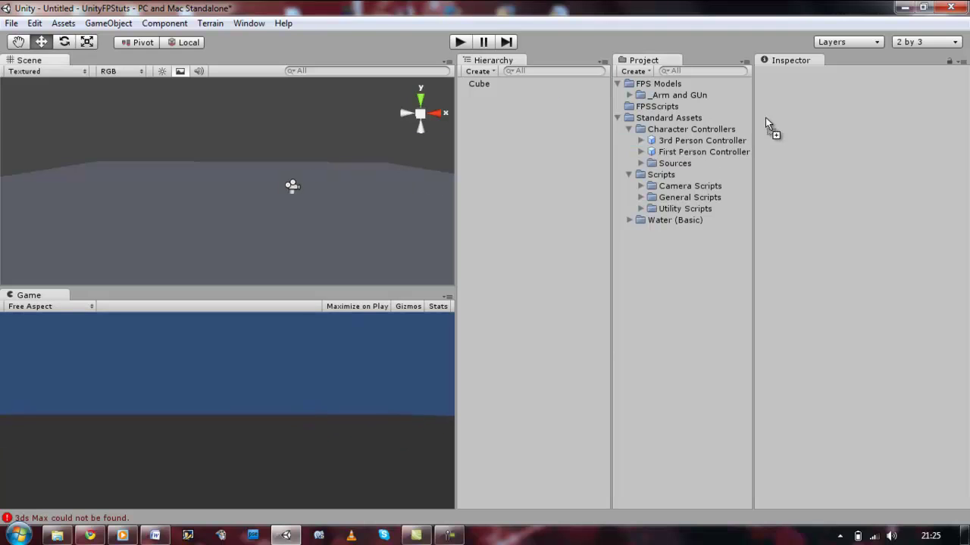
left_click_drag(253, 223, 241, 262)
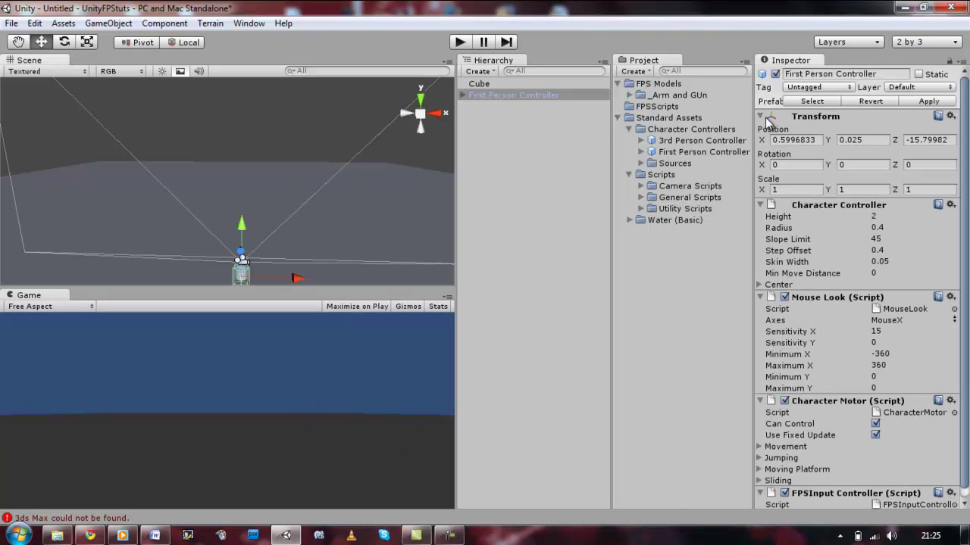
left_click_drag(769, 121, 769, 121)
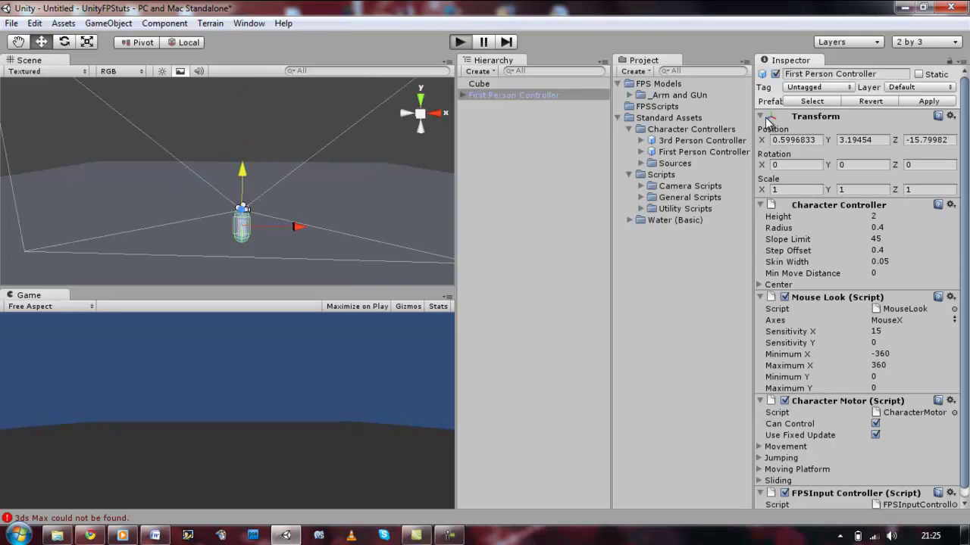
key("ctrl+p")
key("ctrl+p")
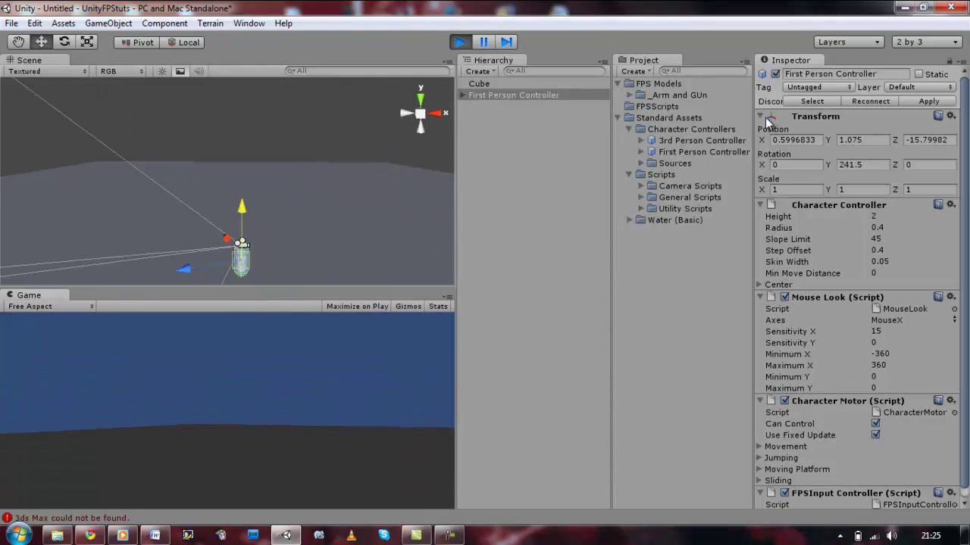
key("ctrl+p")
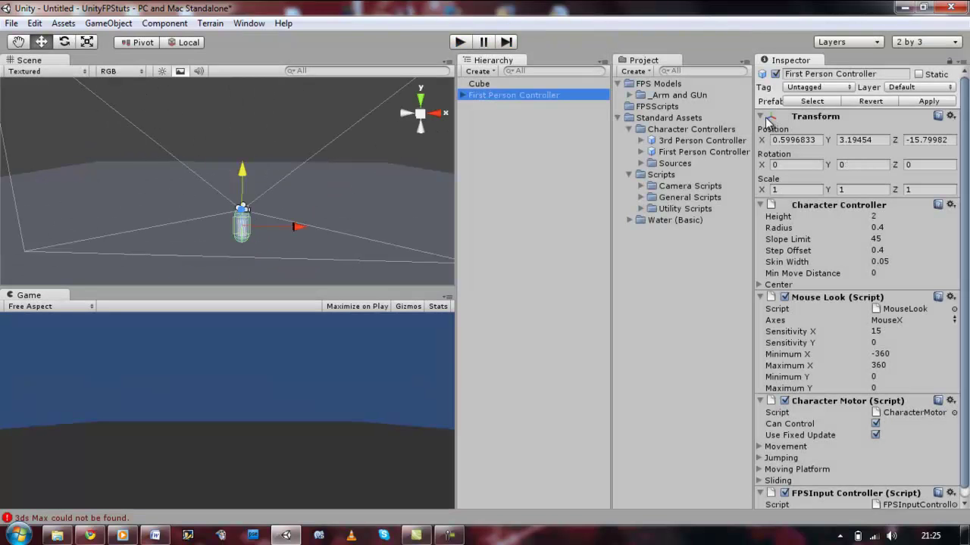
Remove the Mouse Look component from the controller's Main Camera child
key("Right")
key("Down")
key("Down")
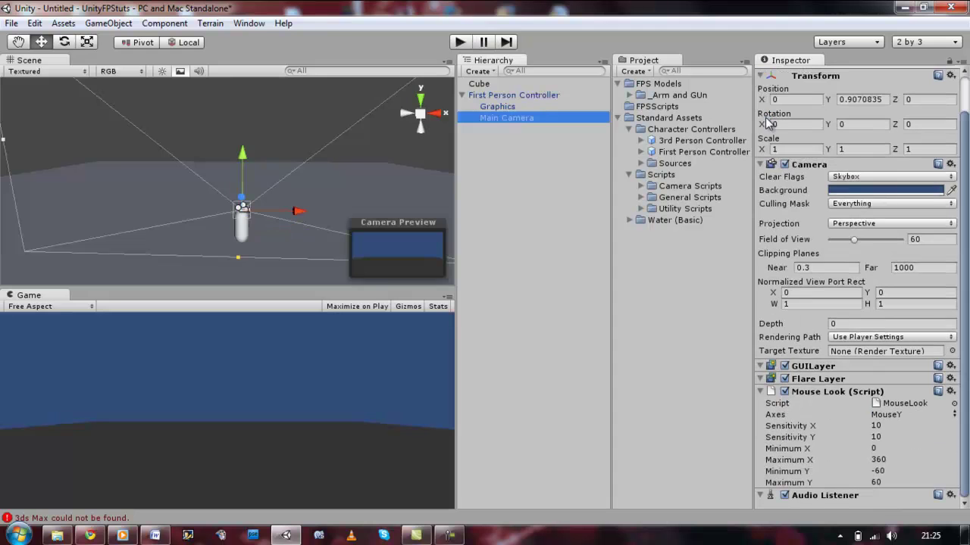
key("Return")
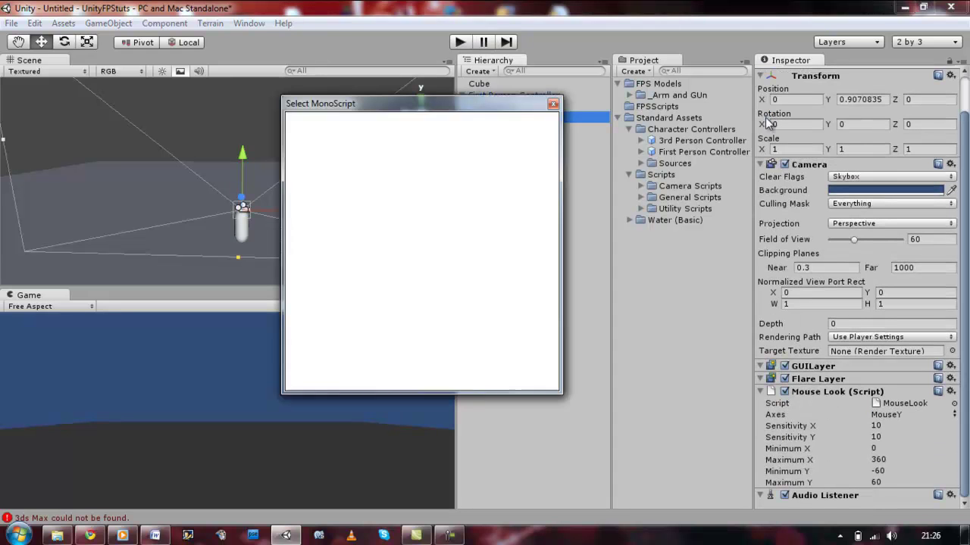
key("Escape")
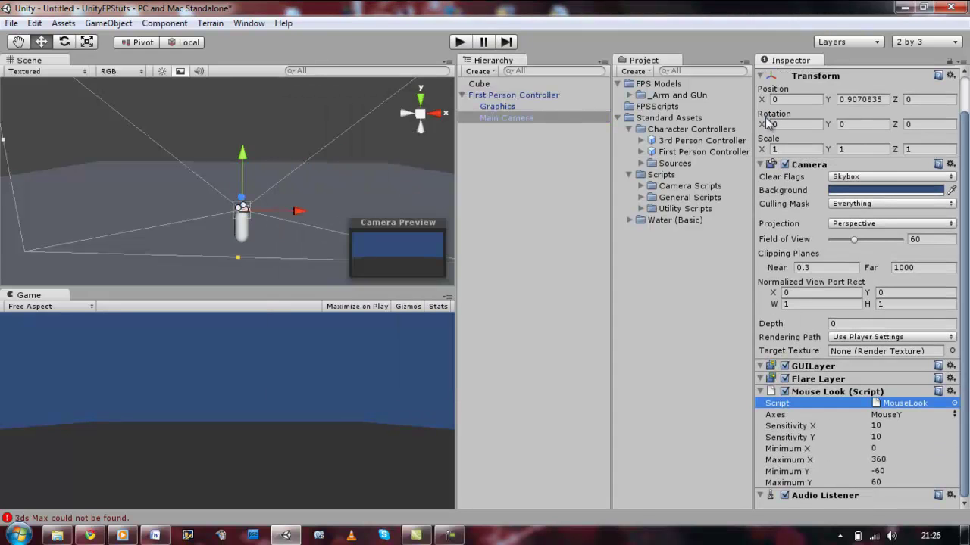
key("Menu")
key("Down")
key("Down")
key("Down")
key("Return")
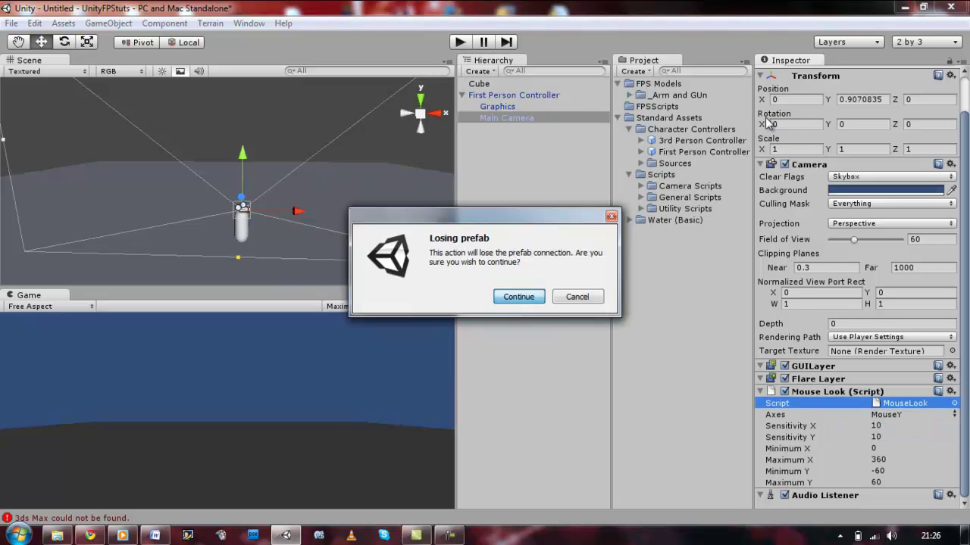
key("Return")
Remove the Mouse Look component from the First Person Controller itself
key("Up")
key("Up")
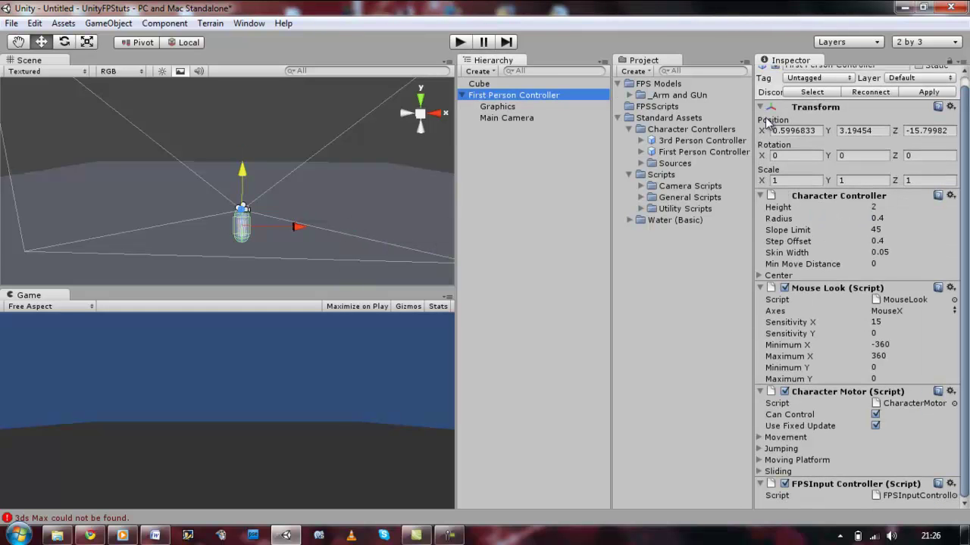
right_click(837, 288)
left_click(863, 311)
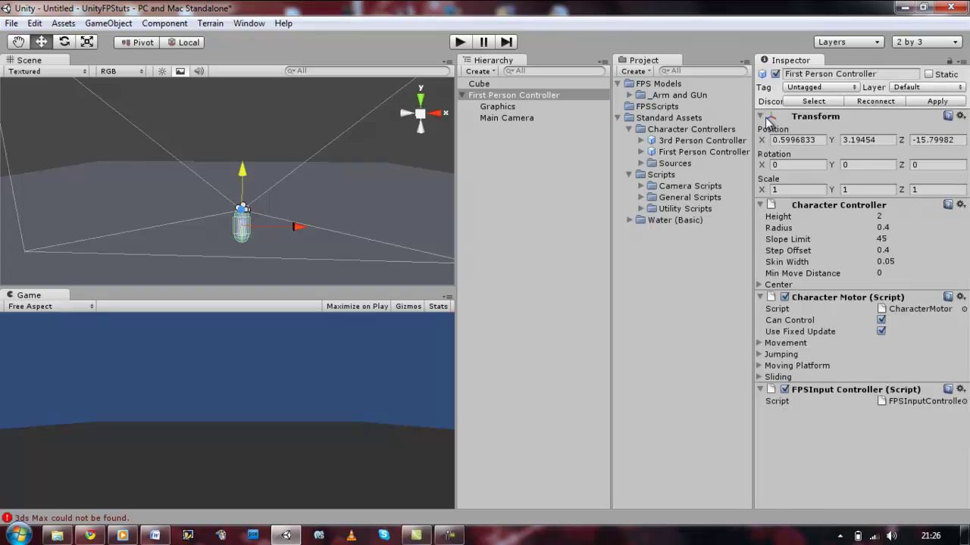
Play-test the scene, then save it as UnityFPSGame
key("ctrl+p")
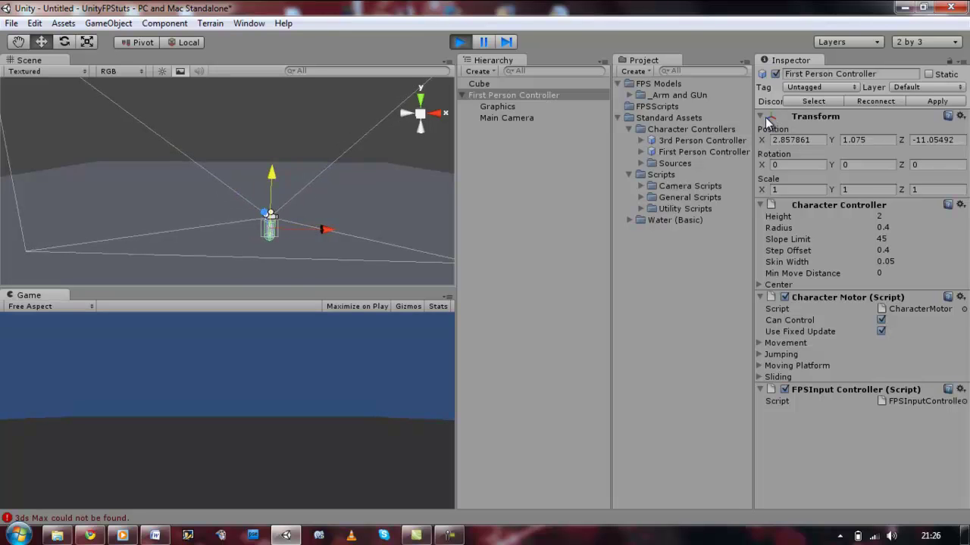
key("ctrl+p")
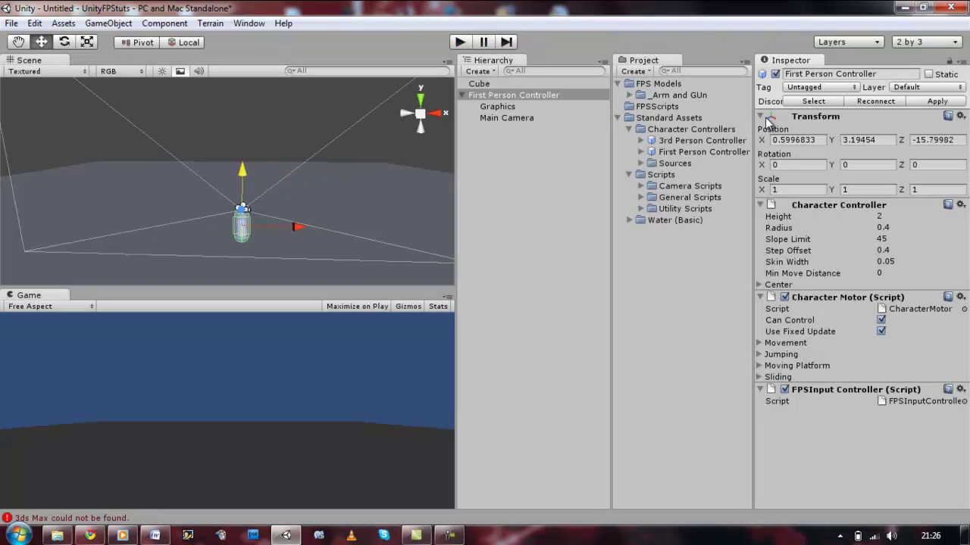
key("ctrl+s")
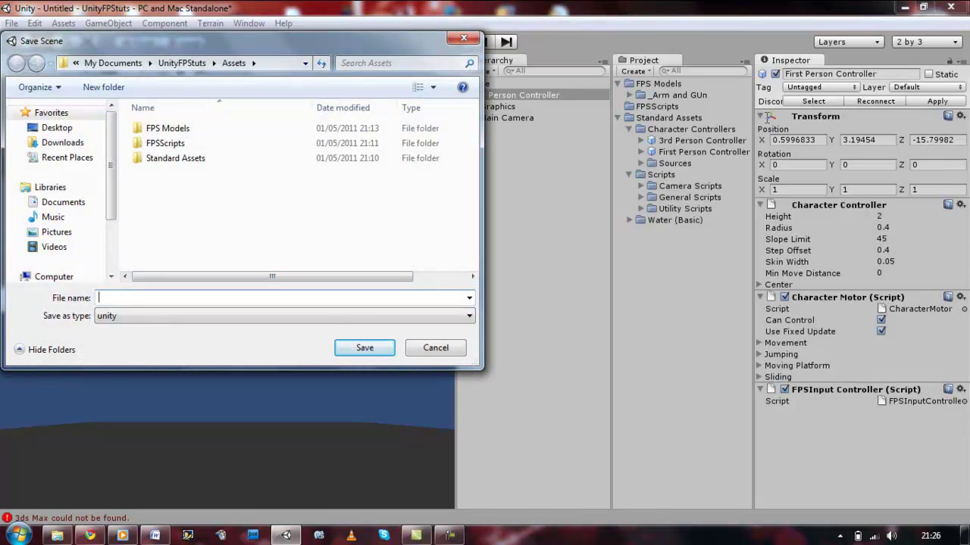
type("UnityFPSGame")
key("Return")
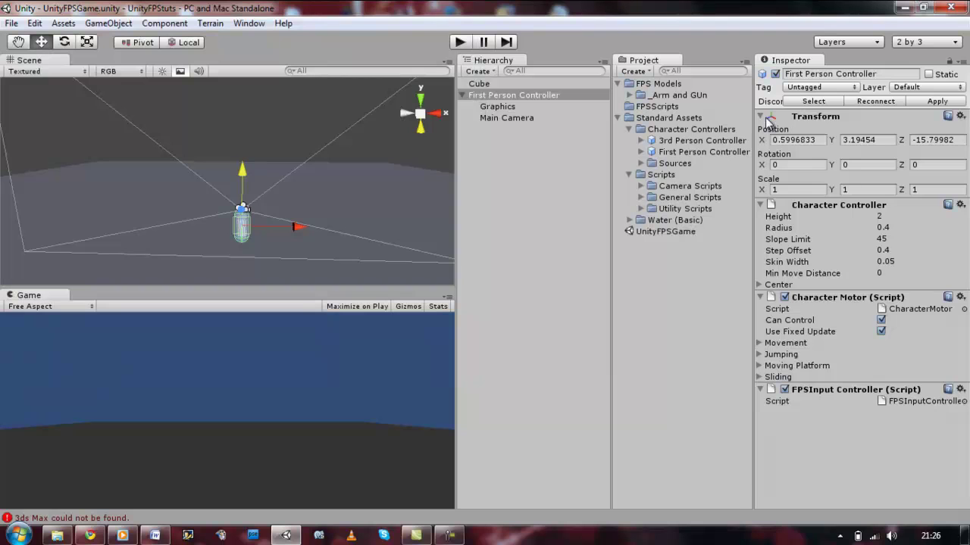
Create a JavaScript named FpsMouseLook inside the FPSScripts folder
right_click(665, 107)
key("Down")
key("Down")
key("Return")
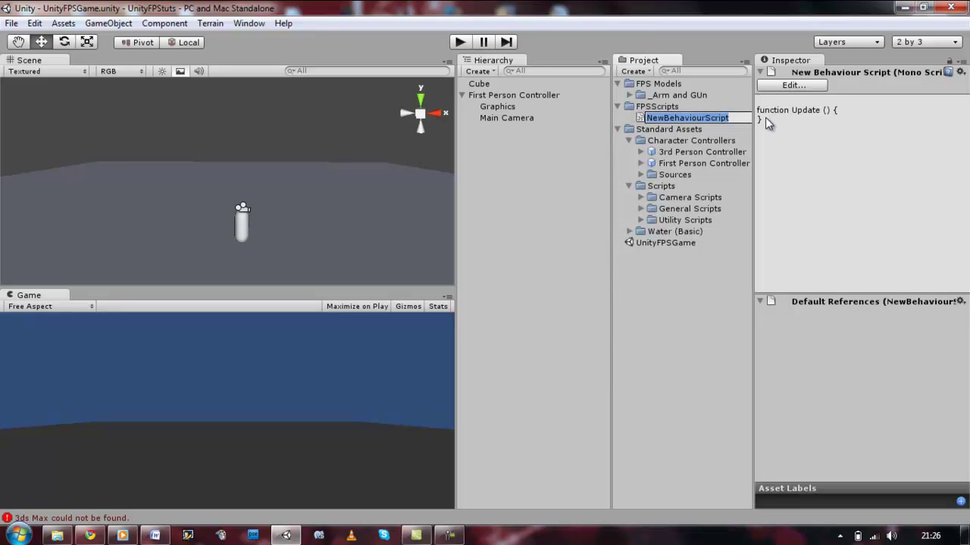
type("FpsMouseLook")
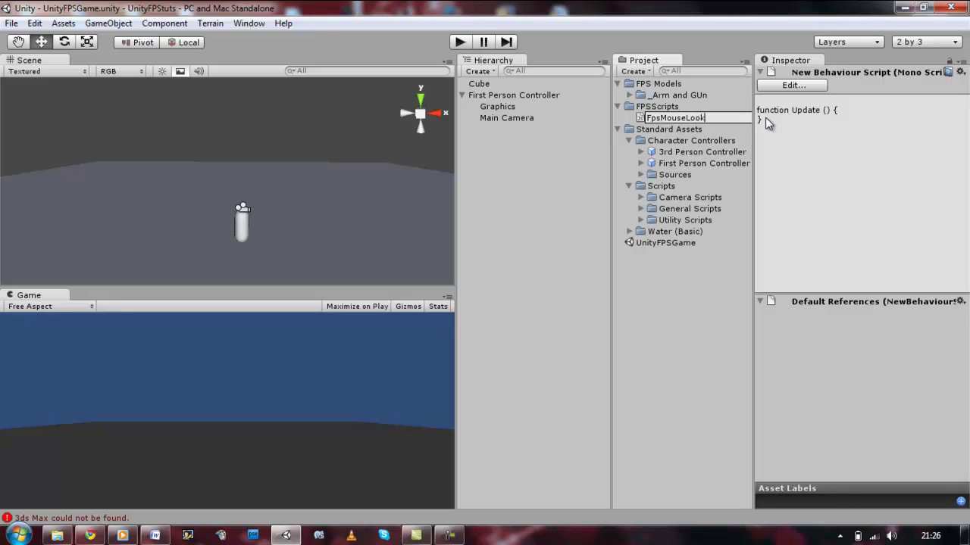
key("Return")
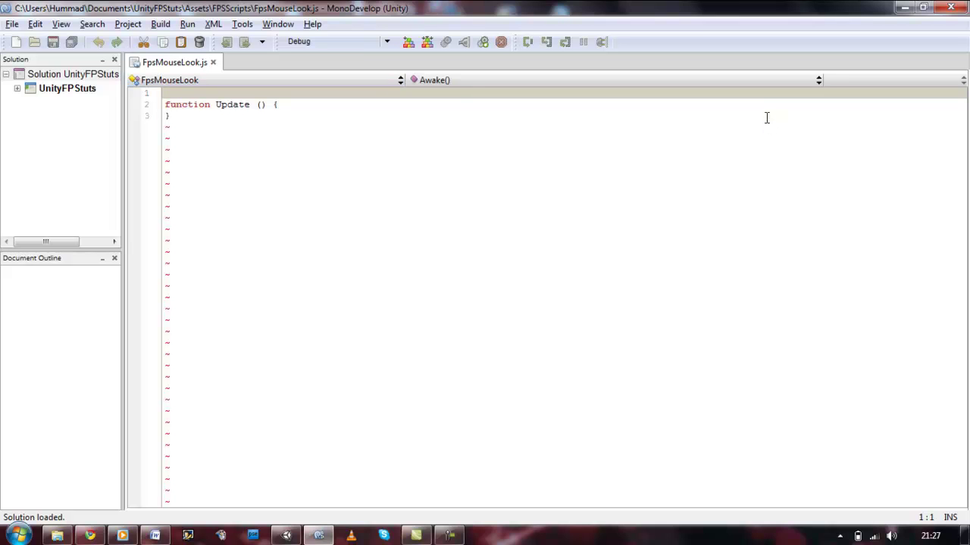
Open an indented blank line above the Update function
key("Down")
key("Return")
key("Return")
key("Return")
key("Return")
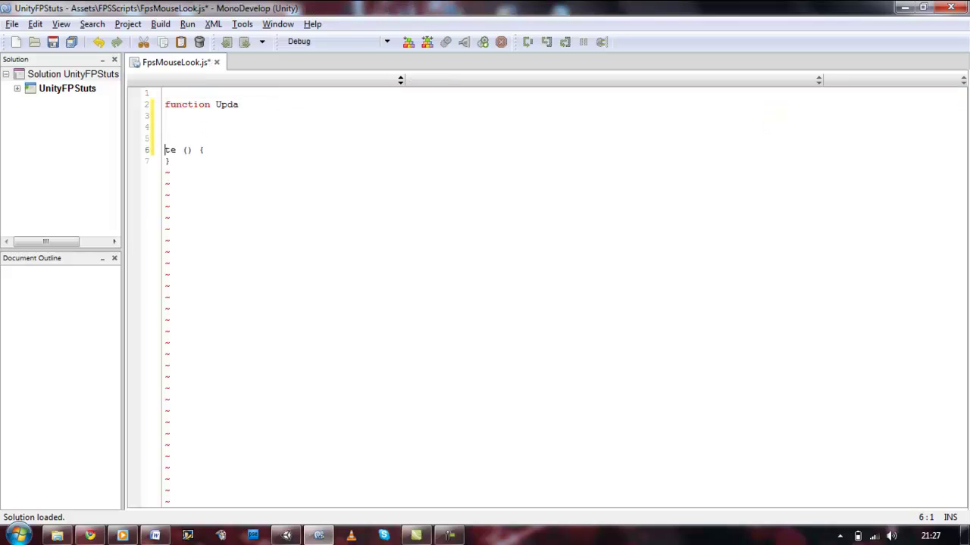
key("BackSpace")
key("ctrl+z")
key("ctrl+z")
key("ctrl+z")
key("Up")
key("Return")
key("Return")
key("Return")
key("Return")
key("Up")
key("Up")
key("Up")
key("Tab")
key("BackSpace")
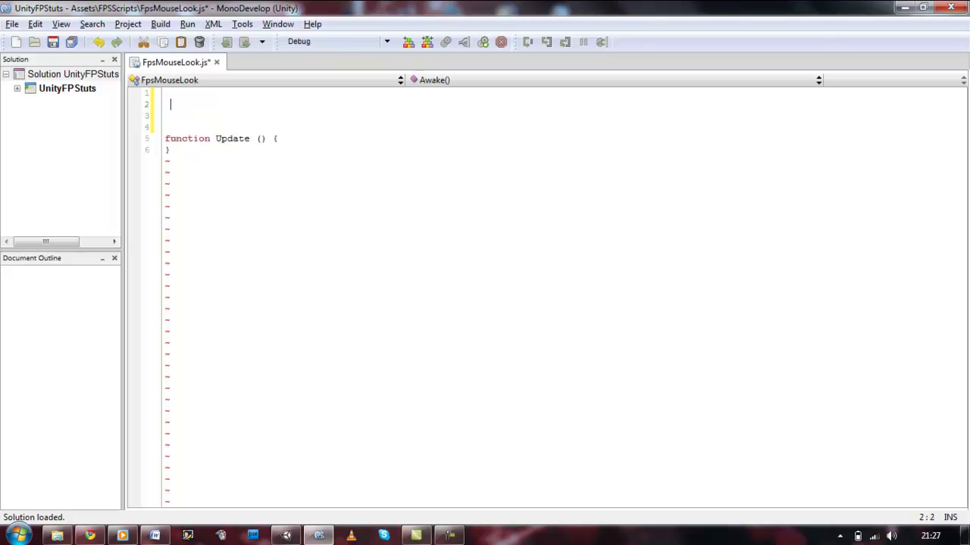
key("BackSpace")
key("BackSpace")
key("Return")
key("Tab")
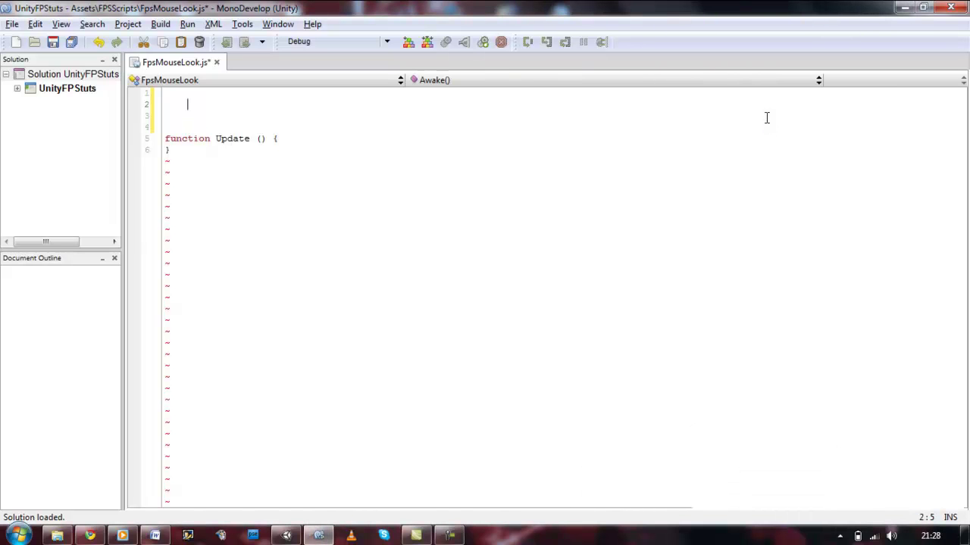
Type 'public enum RotationAxis {MouseX = 0, MouseY = 1}' on the new line
type("public enum Ro")
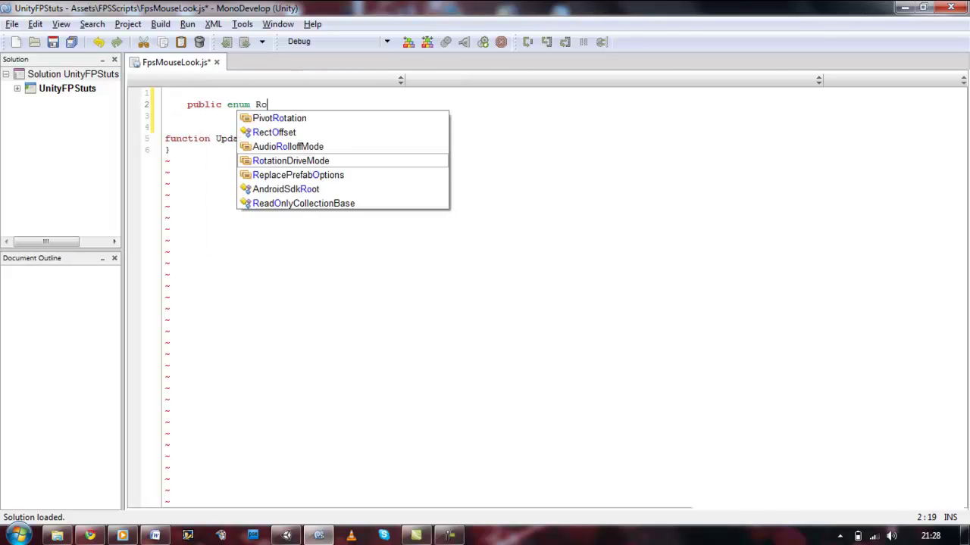
type("tationAxis ")
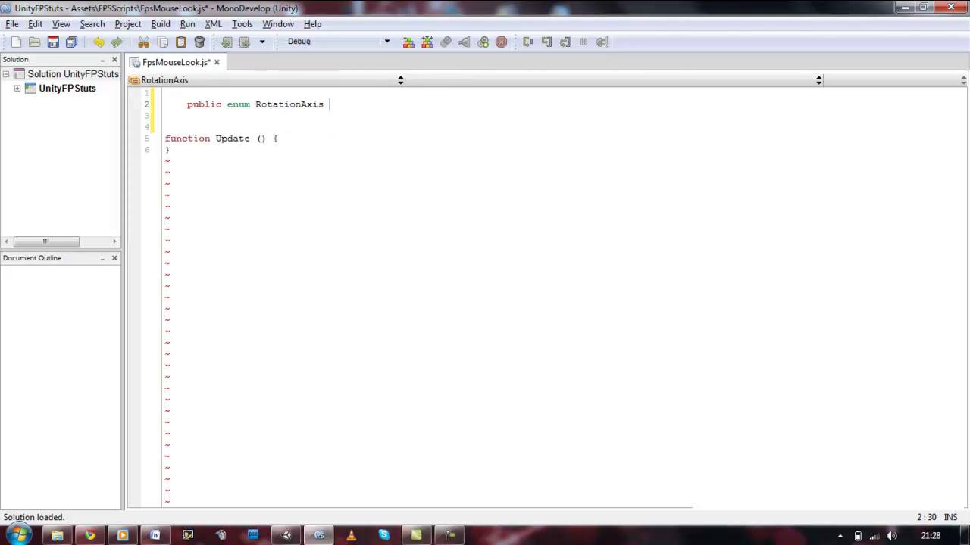
type("{")
type("}")
key("Left")
type("Mou")
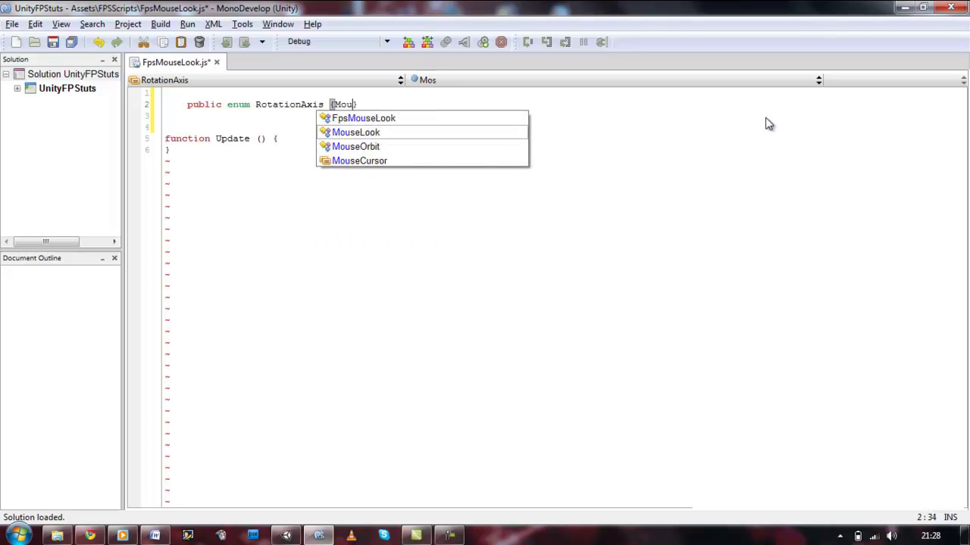
type("seX")
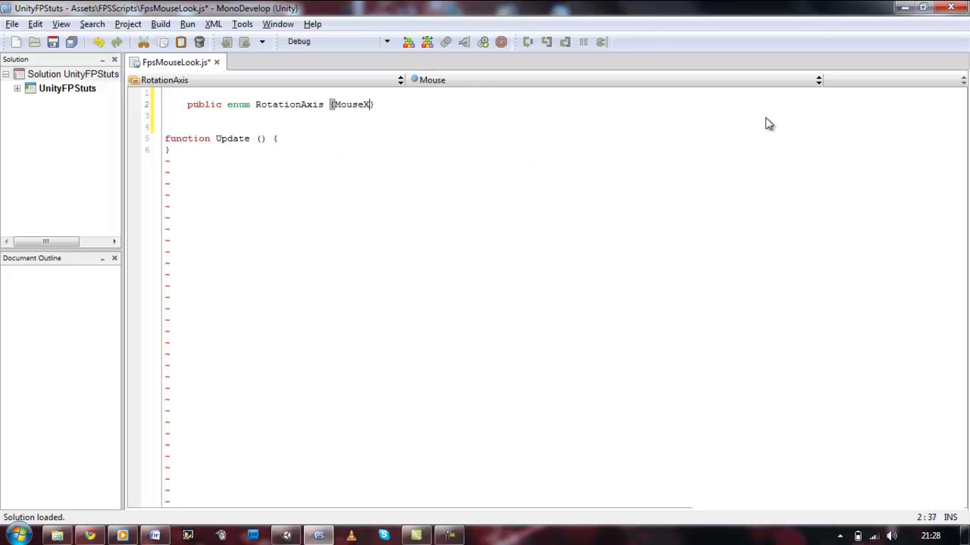
type(" = 0, ")
type("MouseY ")
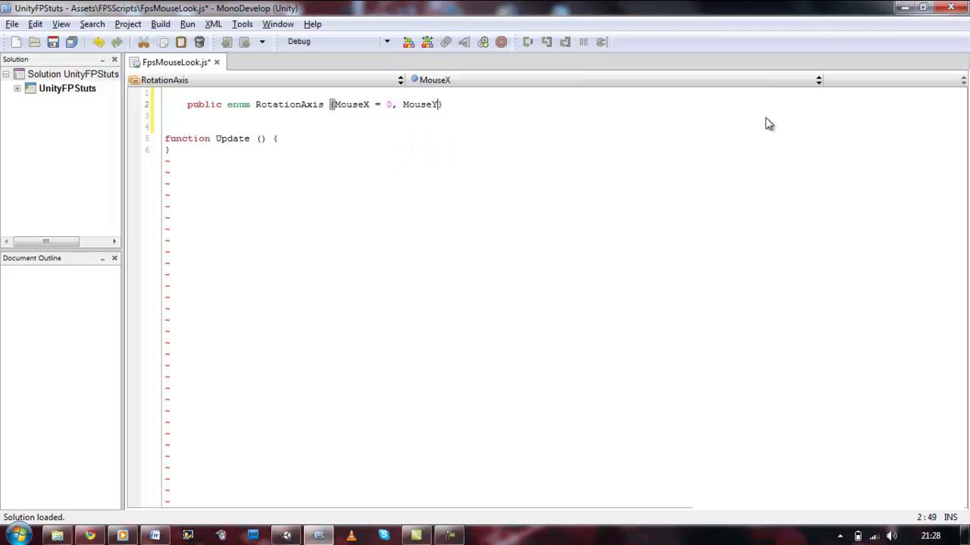
type("=")
type("1")
key("Down")
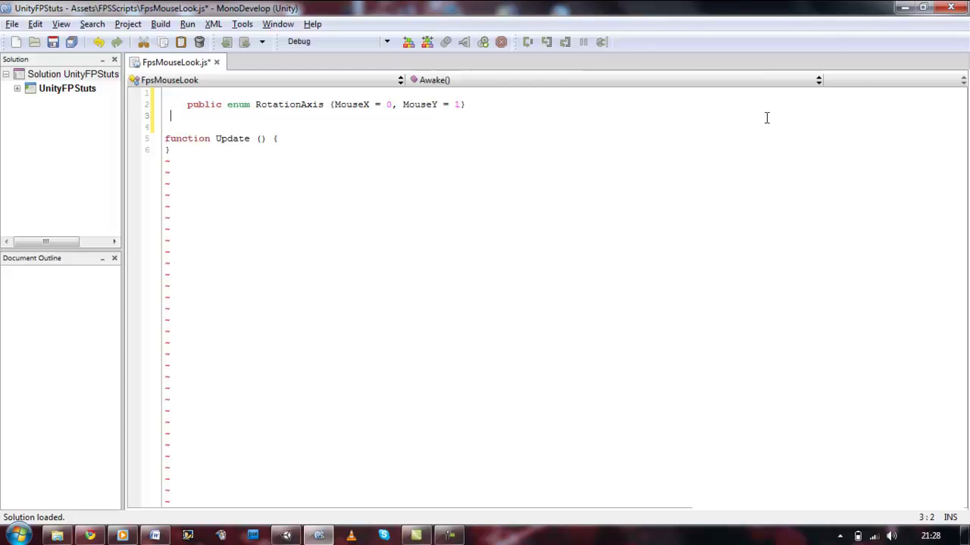
key("Return")
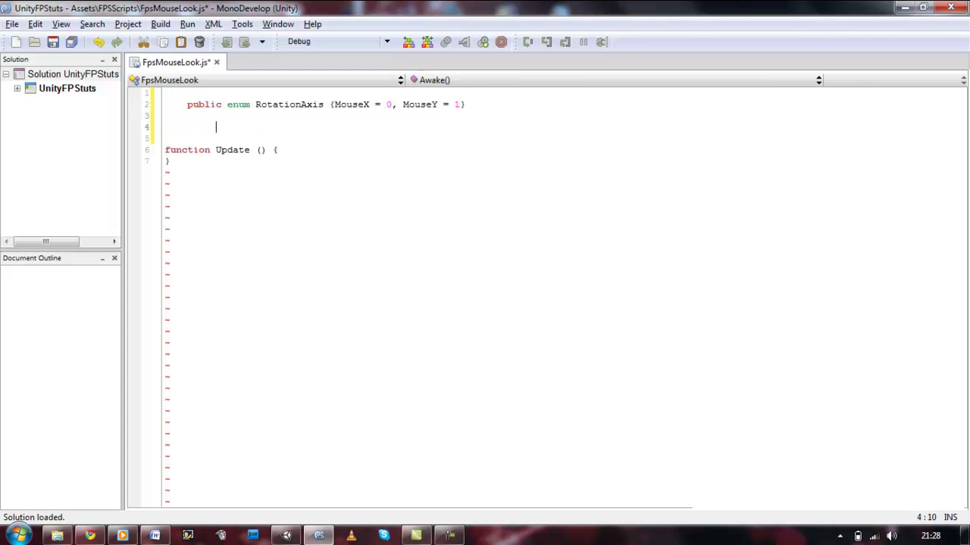
key("BackSpace")
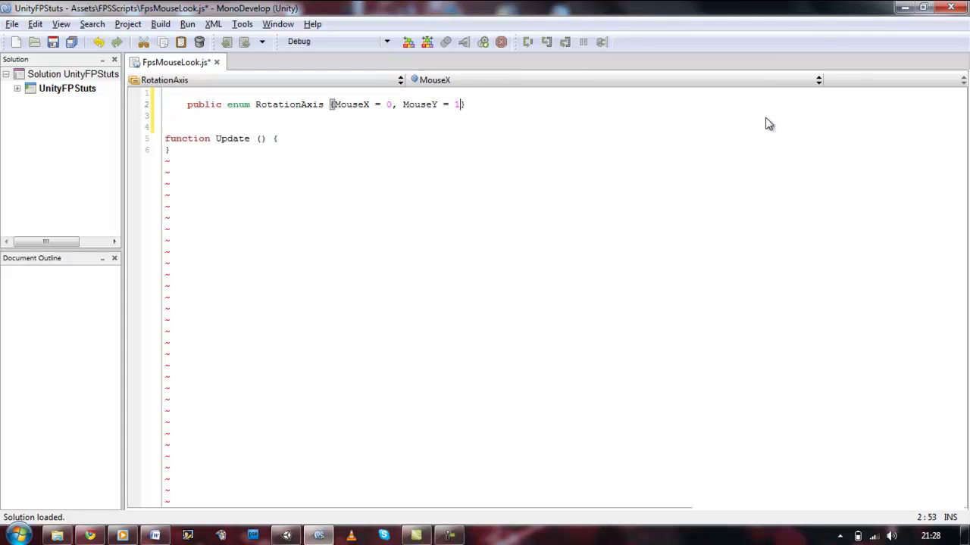
key("Up")
key("Down")
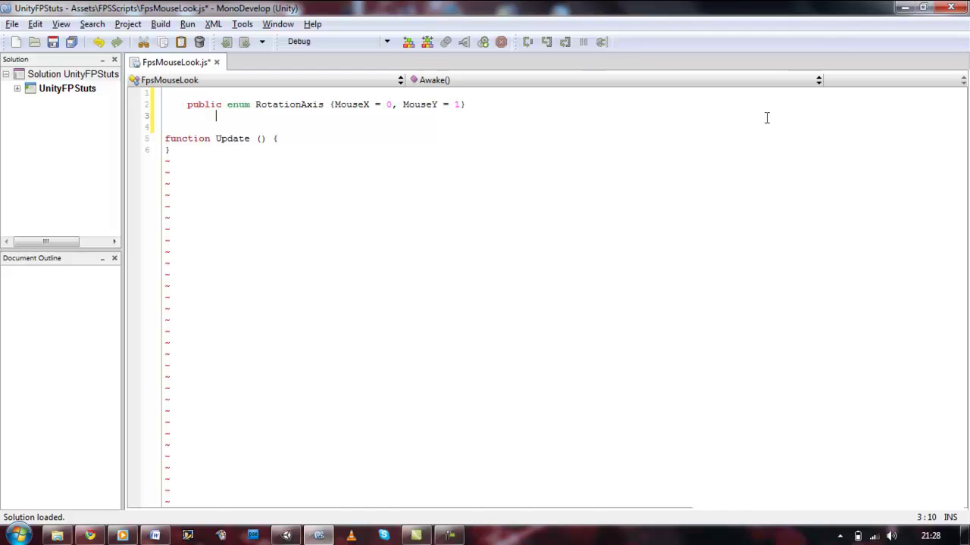
key("Return")
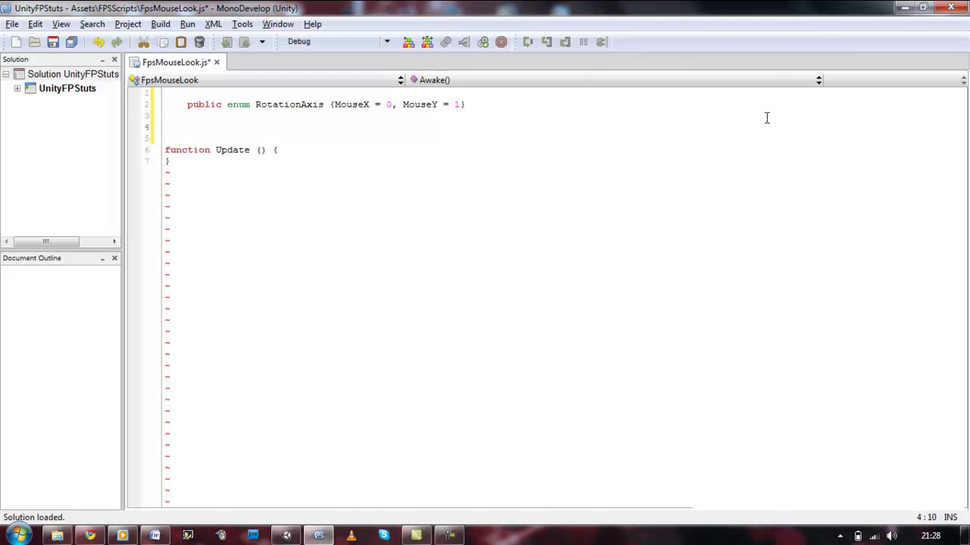
key("ctrl+z")
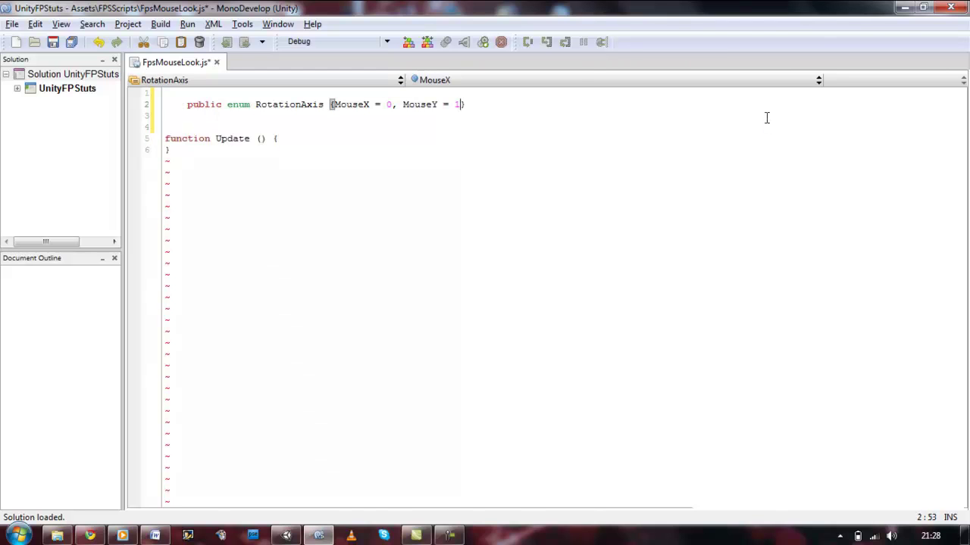
key("Down")
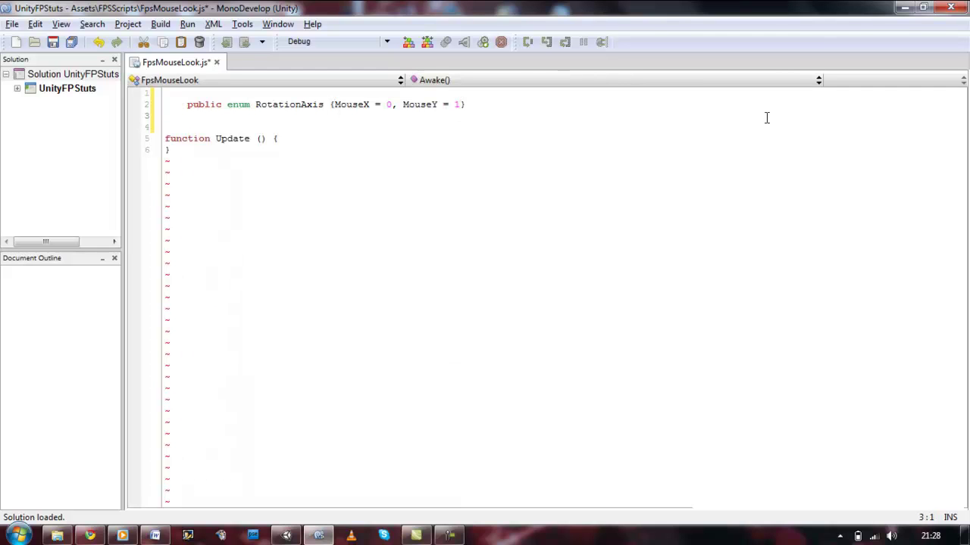
key("Tab")
key("Tab")
key("Return")
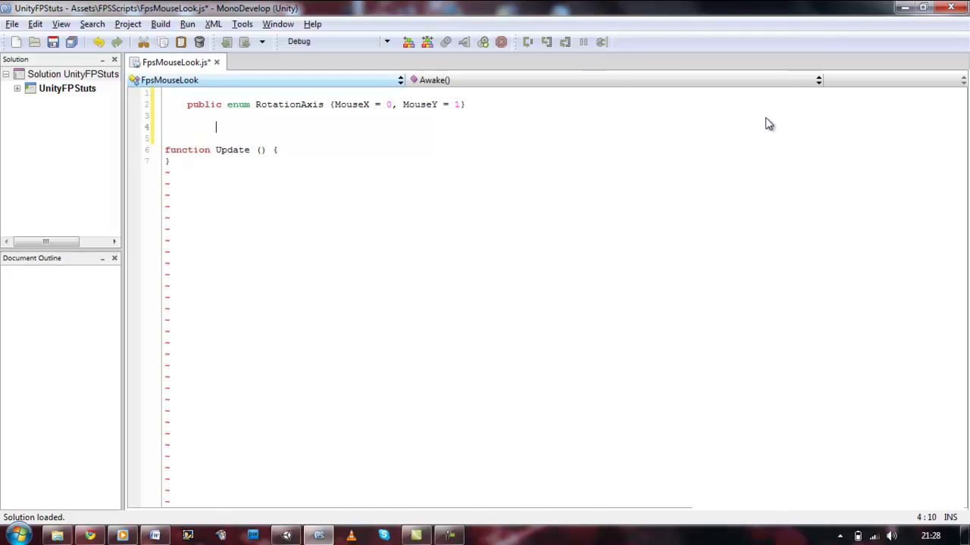
key("ctrl+z")
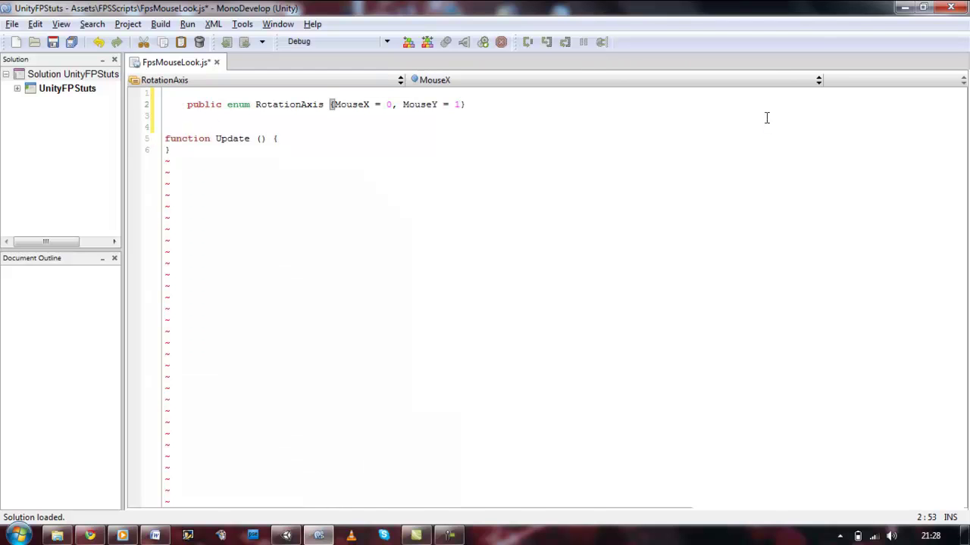
key("Down")
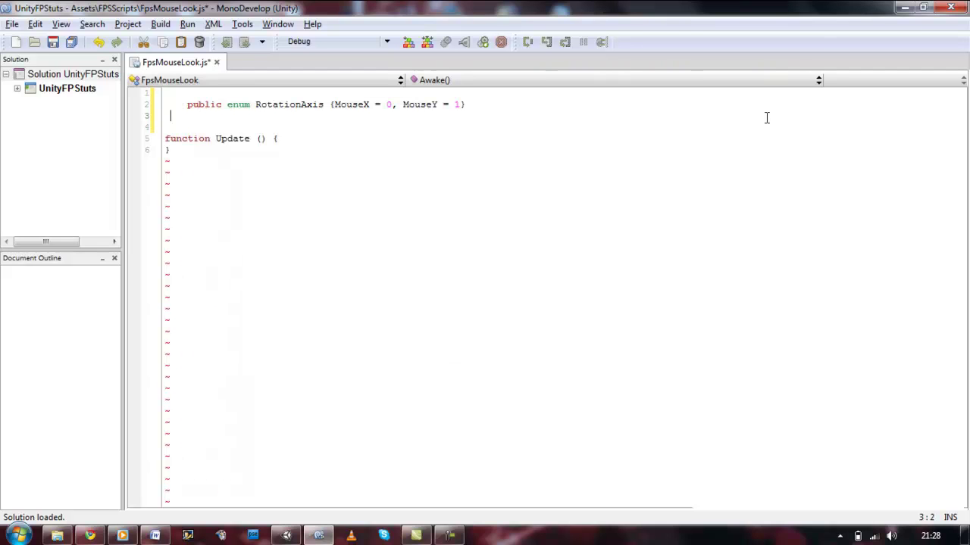
key("Return")
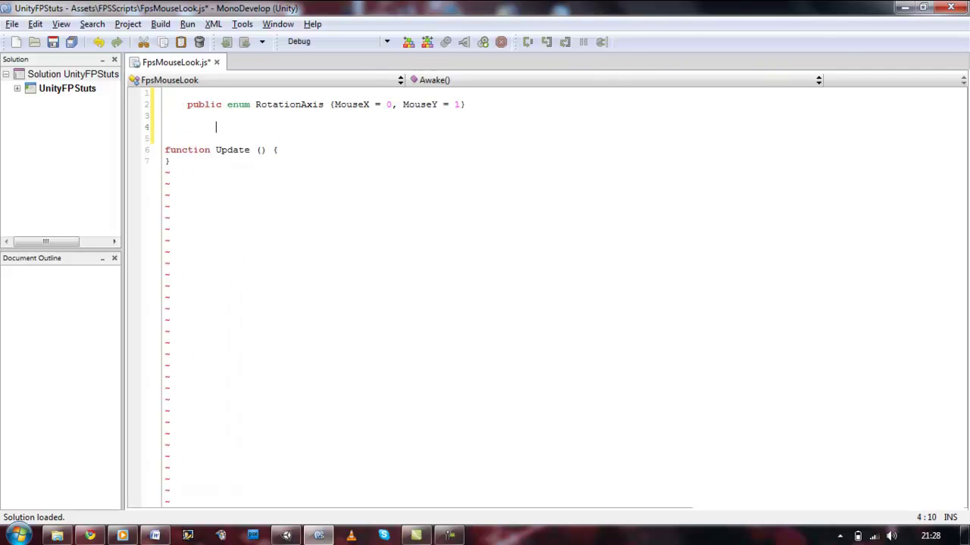
key("BackSpace")
key("Up")
key("Up")
key("End")
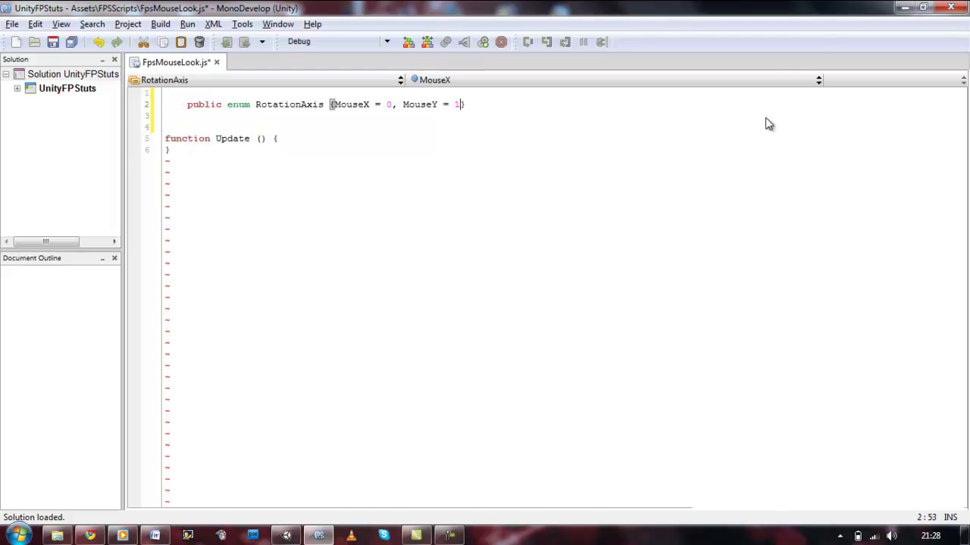
key("Down")
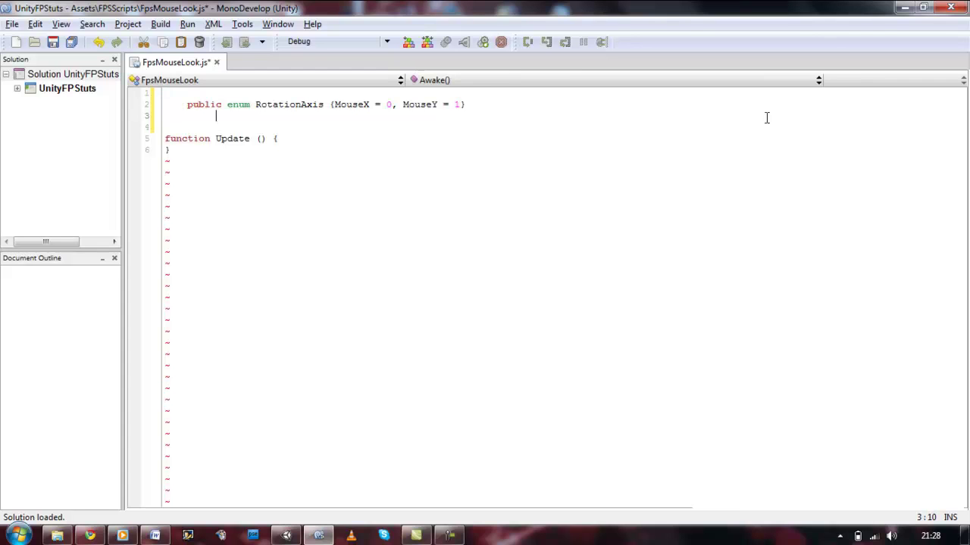
key("Return")
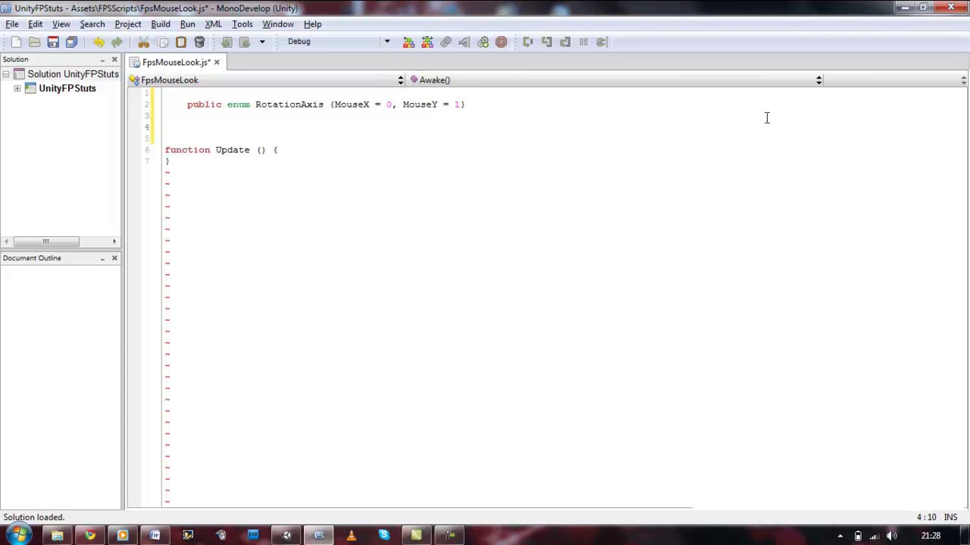
key("BackSpace")
key("BackSpace")
key("BackSpace")
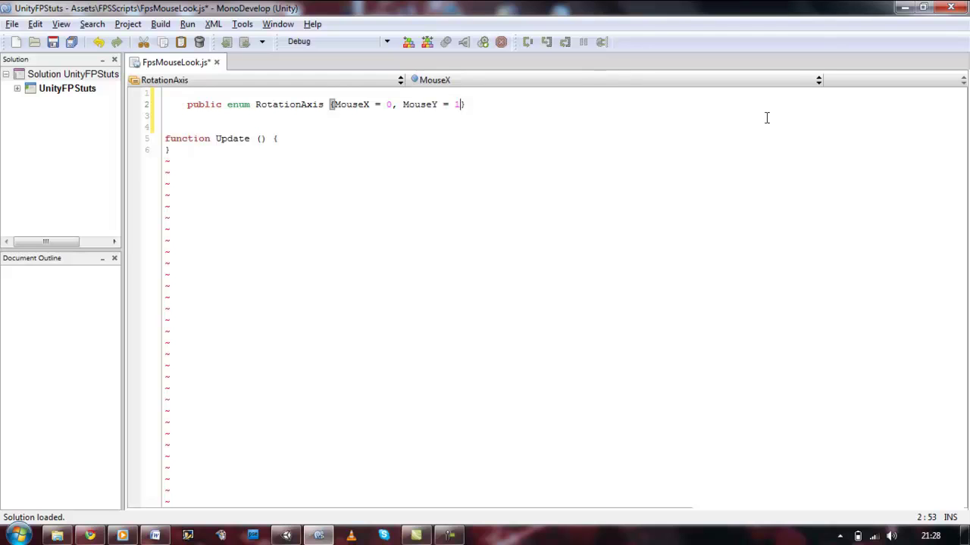
key("Down")
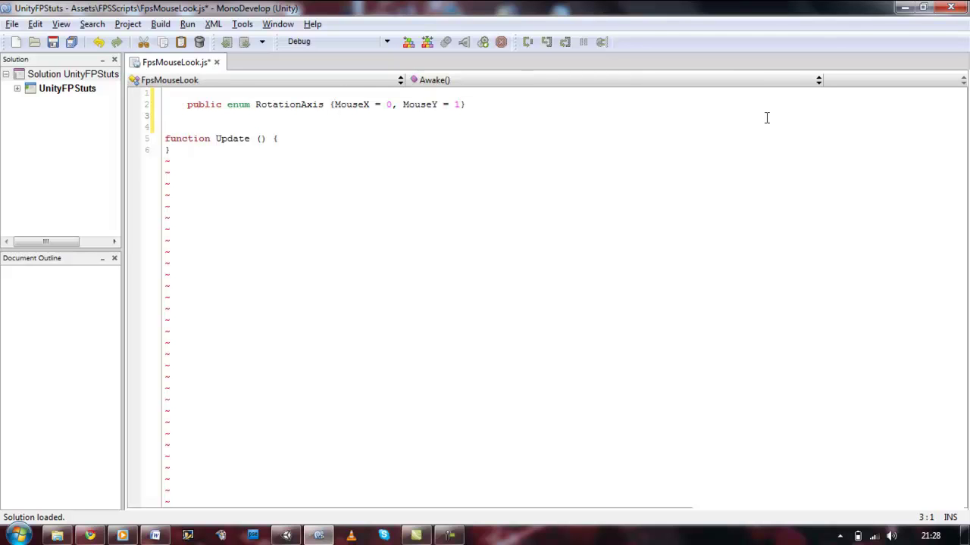
key("Tab")
key("Return")
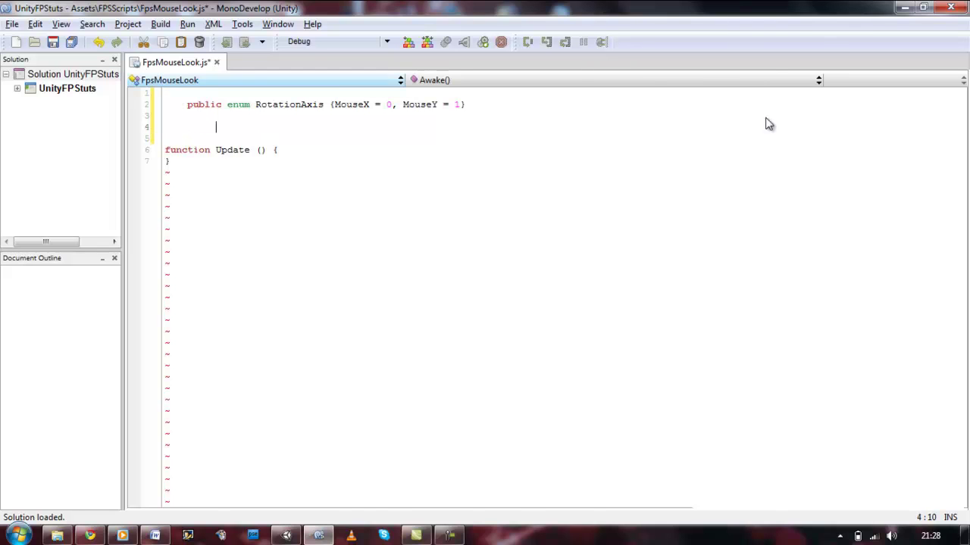
key("ctrl+z")
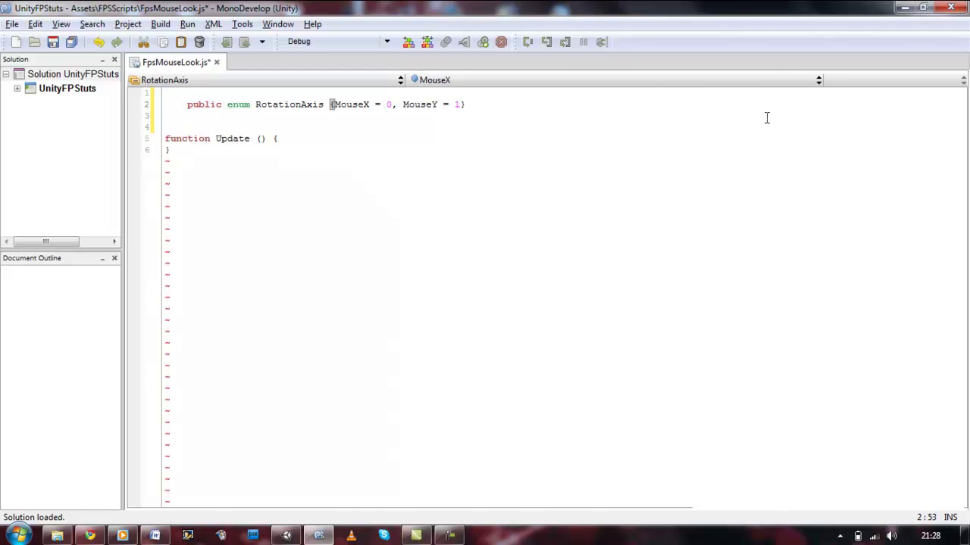
key("Down")
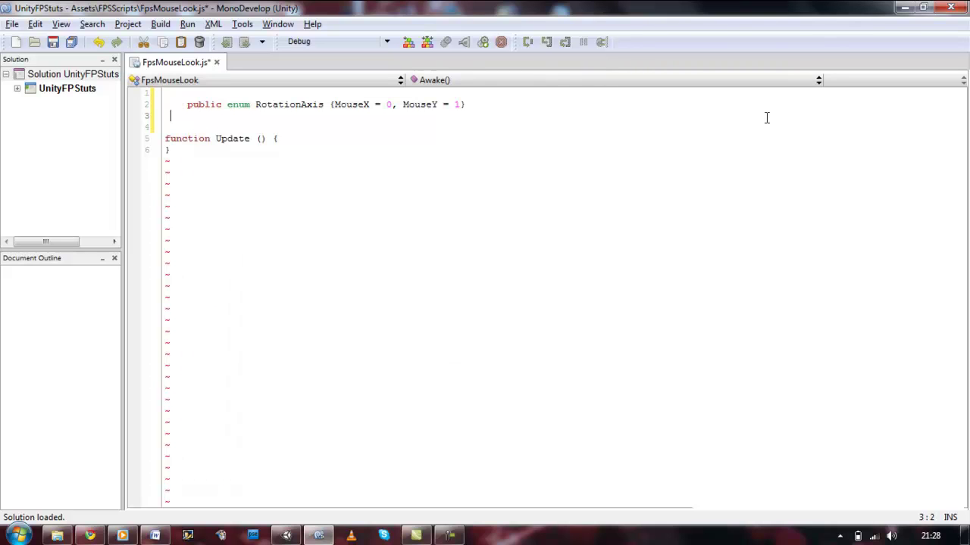
key("Tab")
key("Return")
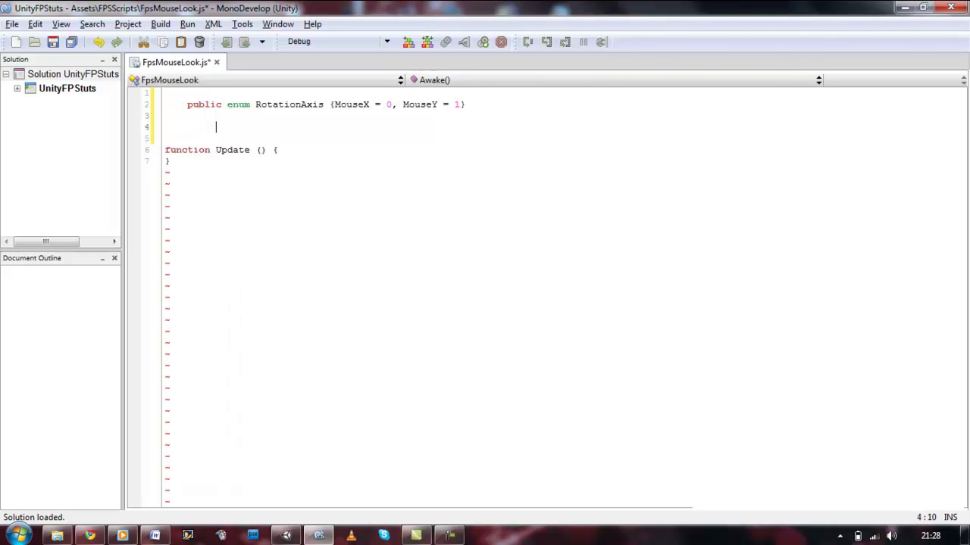
key("ctrl+z")
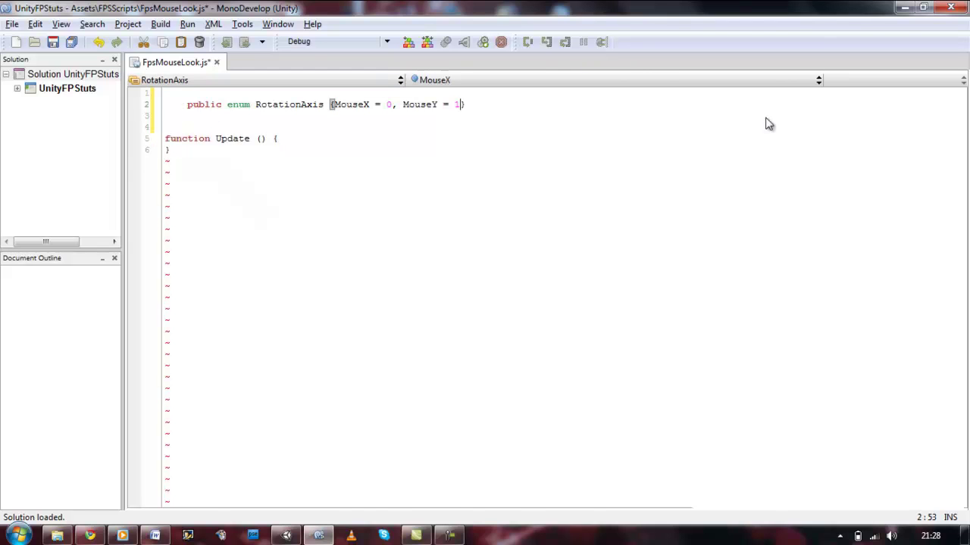
key("Down")
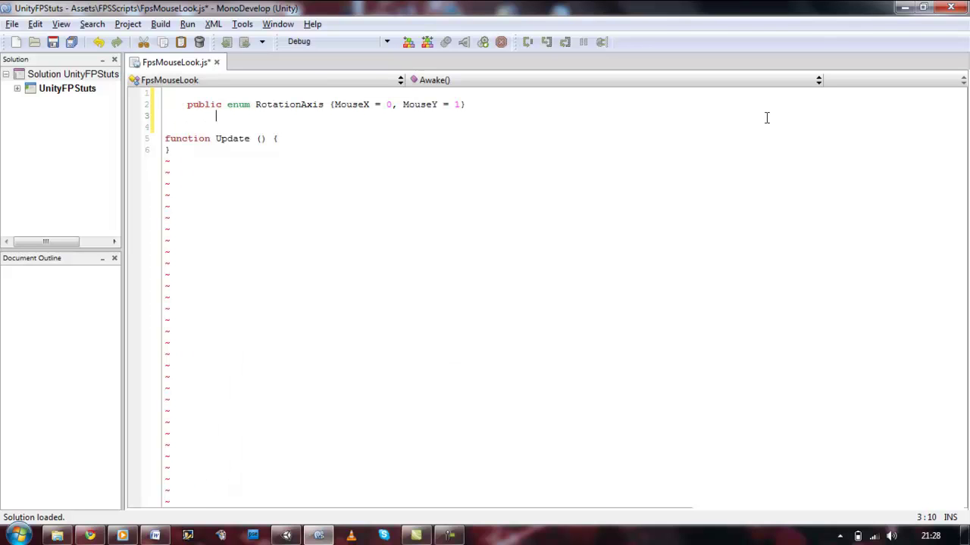
key("Return")
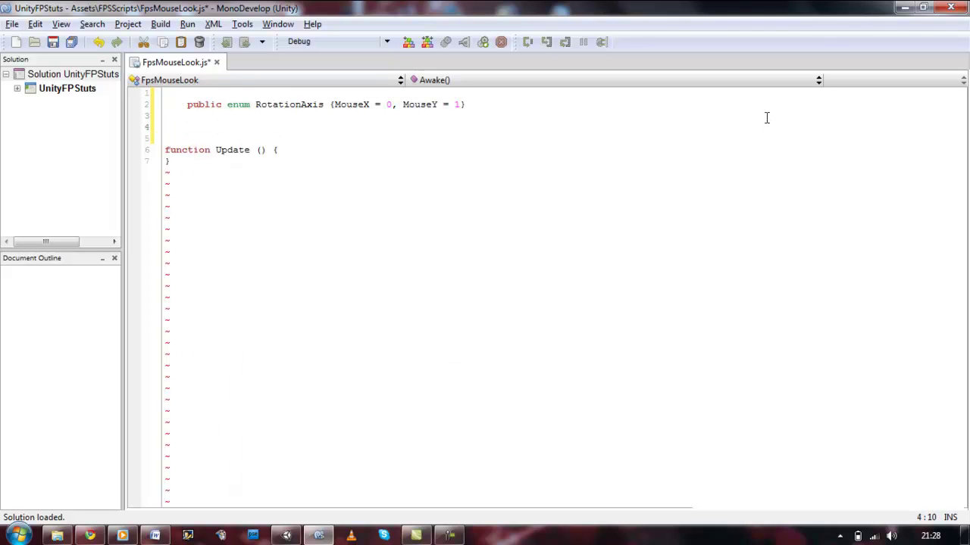
key("BackSpace")
key("BackSpace")
key("BackSpace")
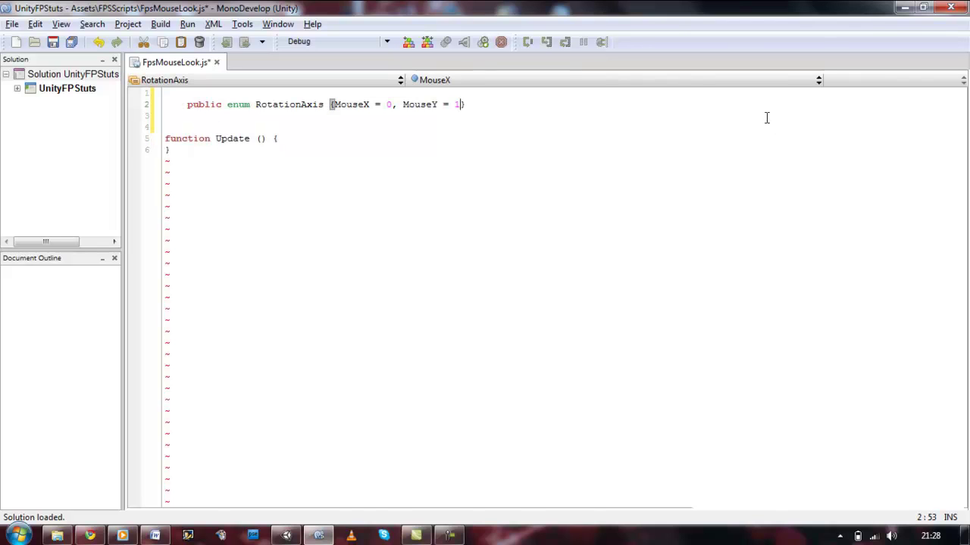
key("Down")
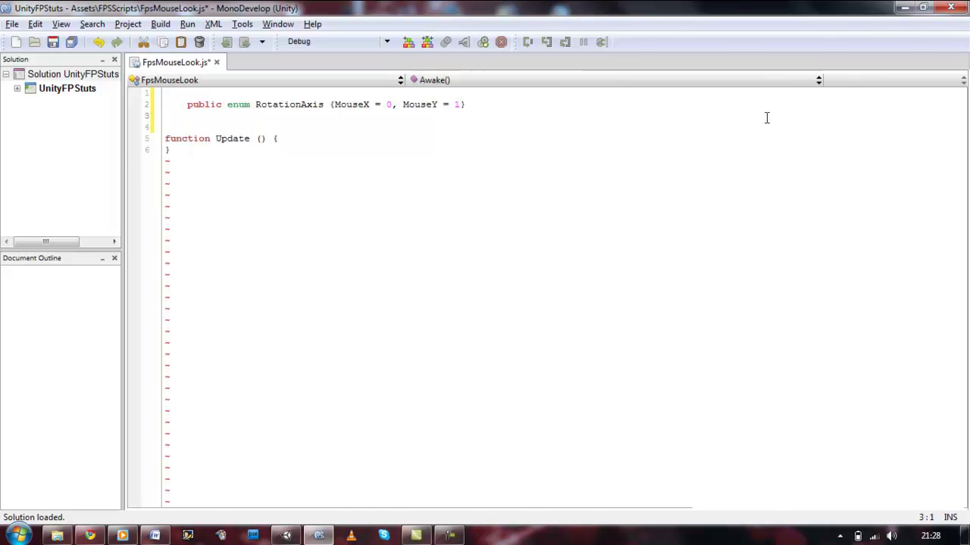
key("Tab")
key("Tab")
key("Return")
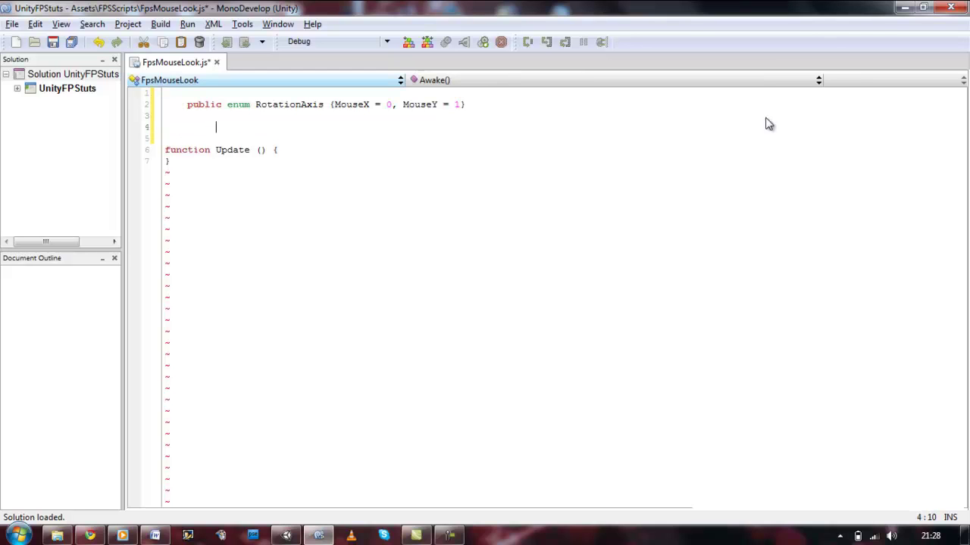
key("BackSpace")
key("BackSpace")
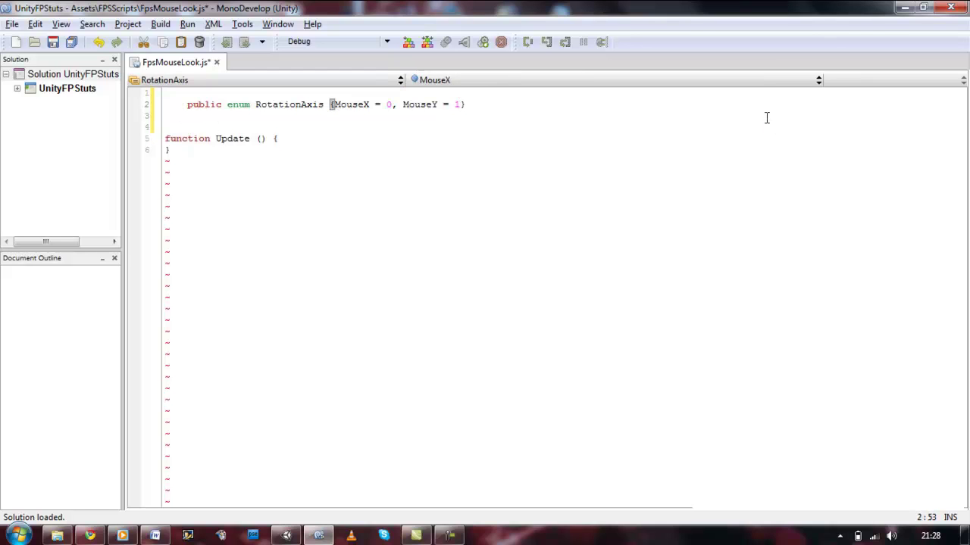
key("Down")
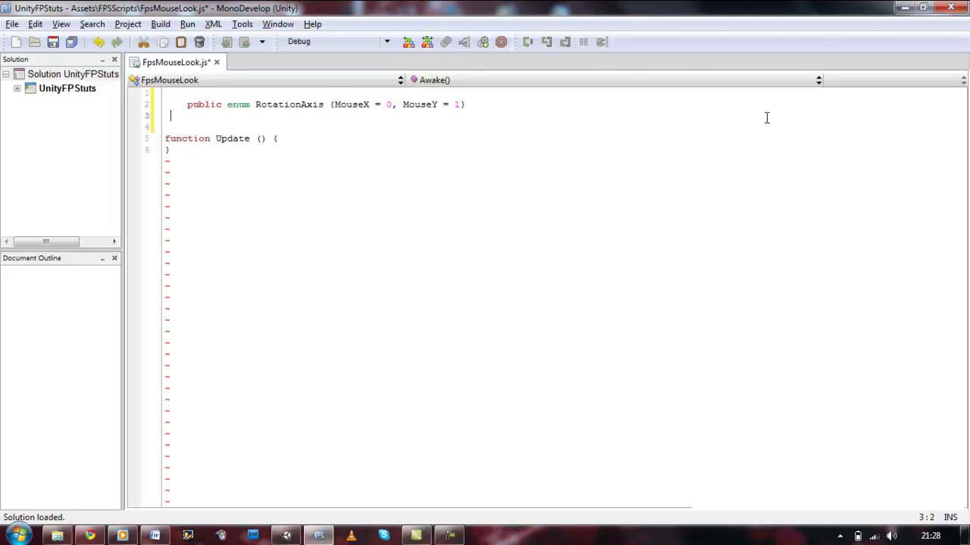
key("Return")
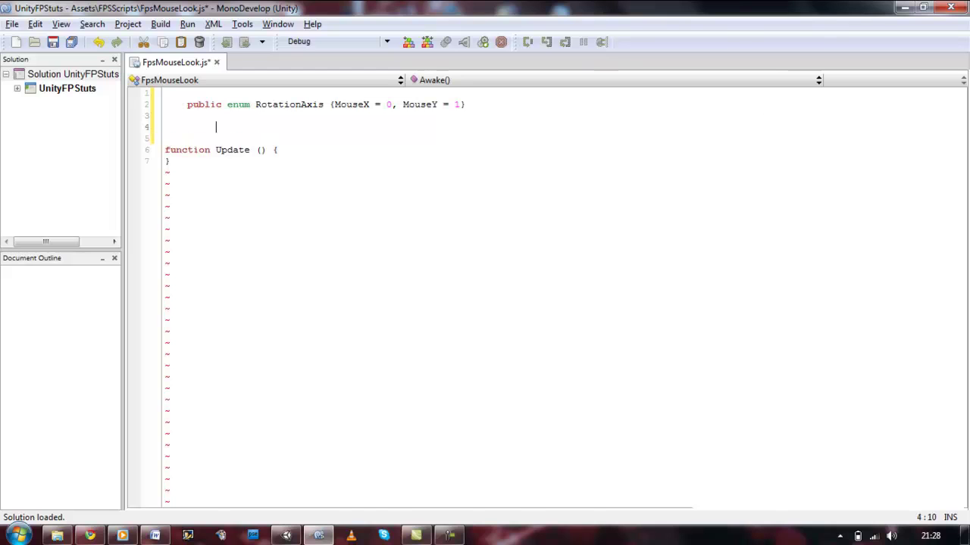
key("ctrl+z")
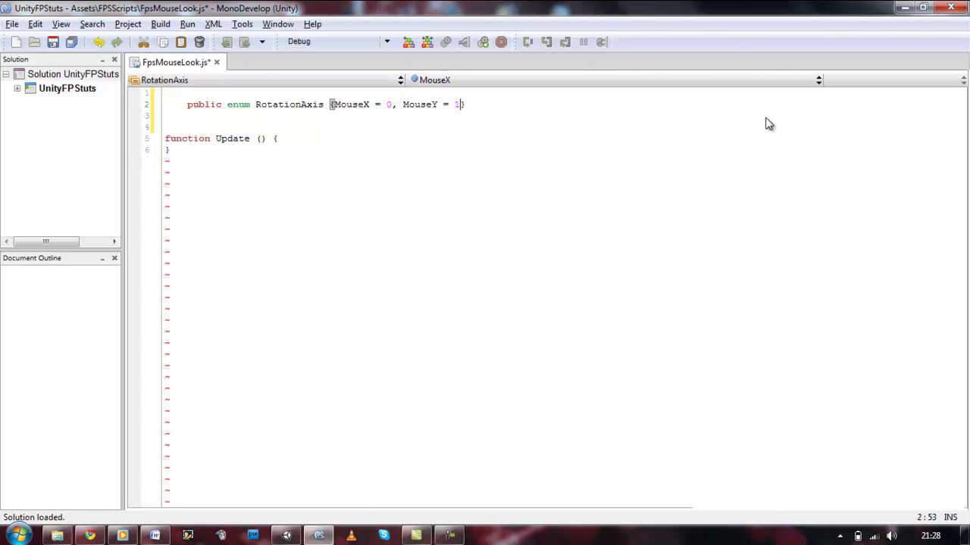
left_click(766, 117)
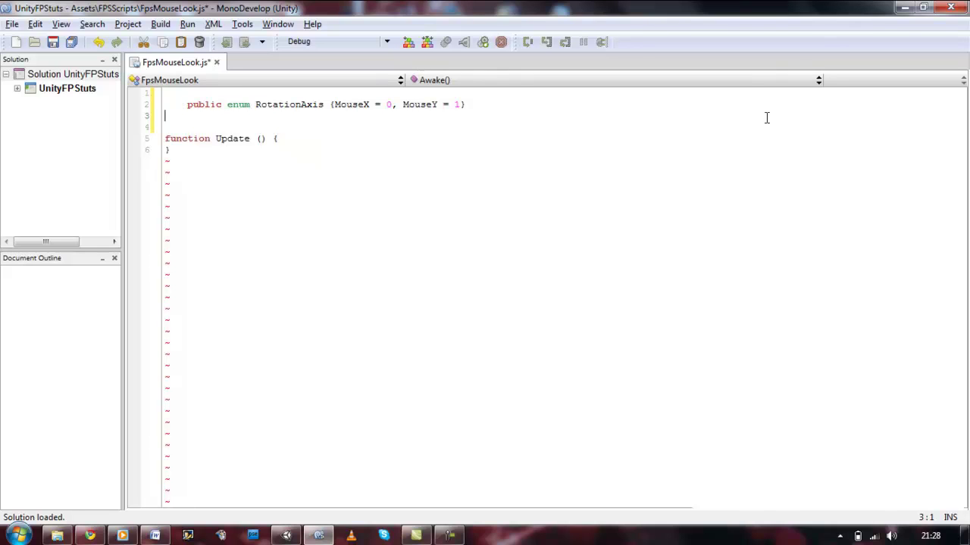
key("Tab")
key("Return")
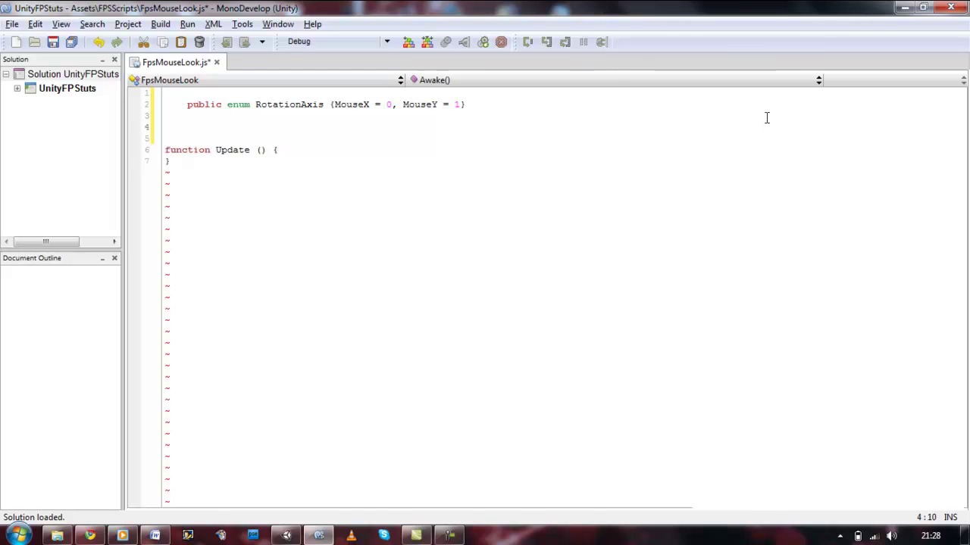
key("ctrl+z")
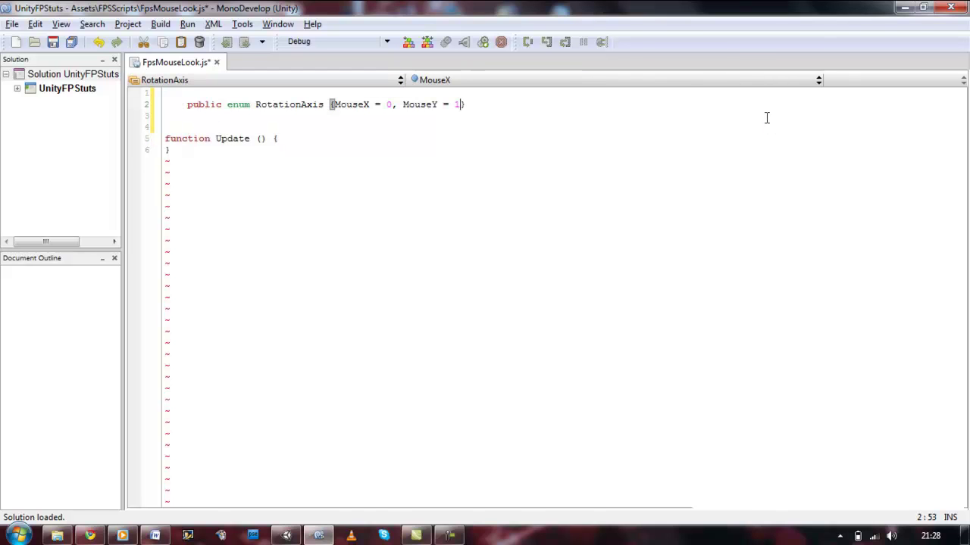
key("Down")
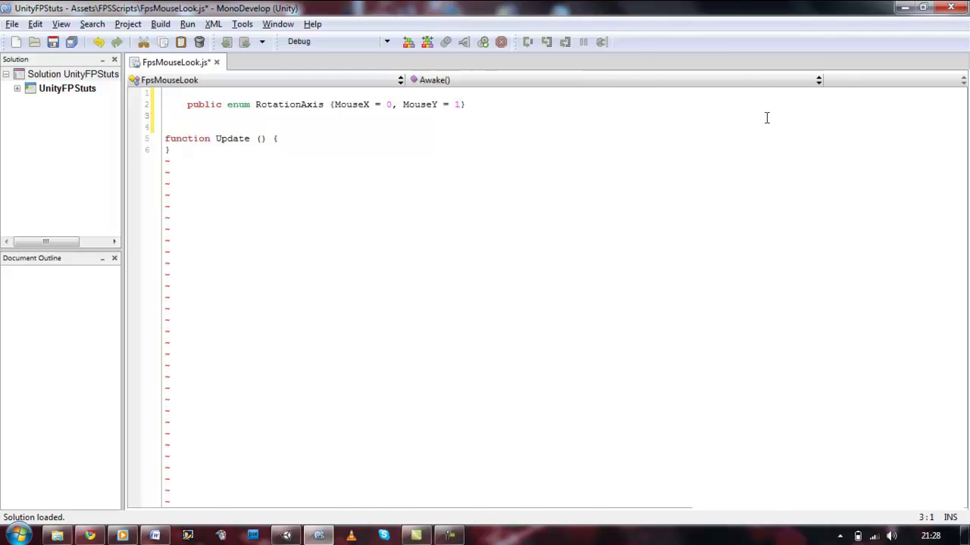
key("Tab")
key("Tab")
key("Return")
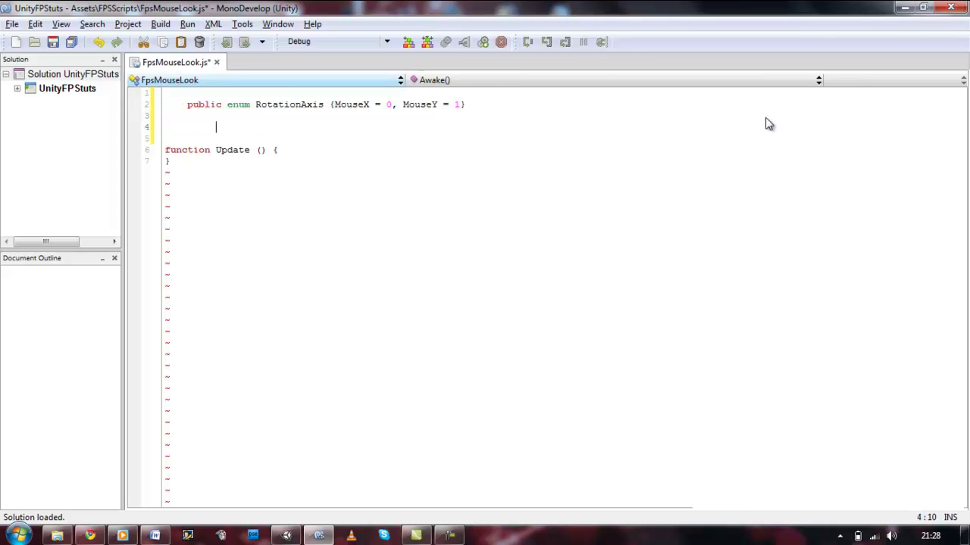
key("ctrl+z")
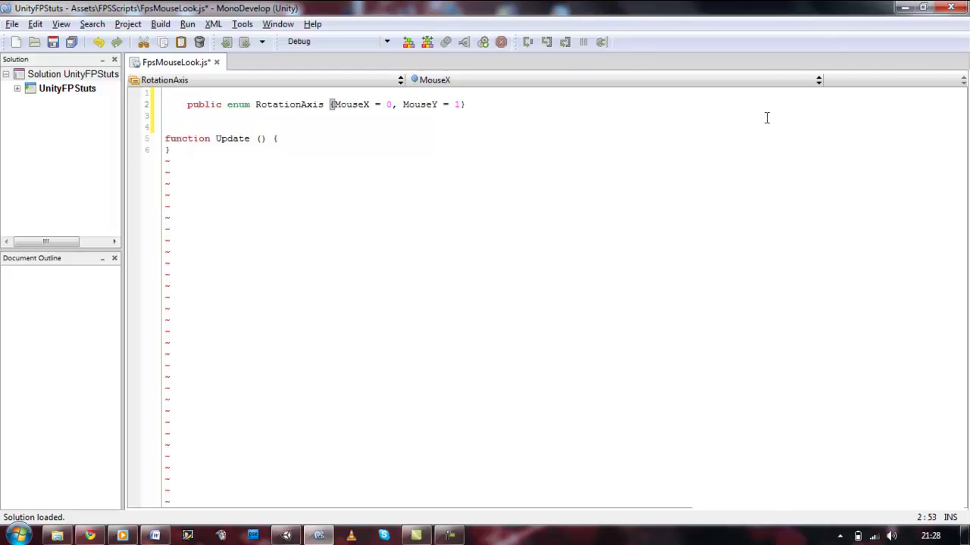
left_click(767, 117)
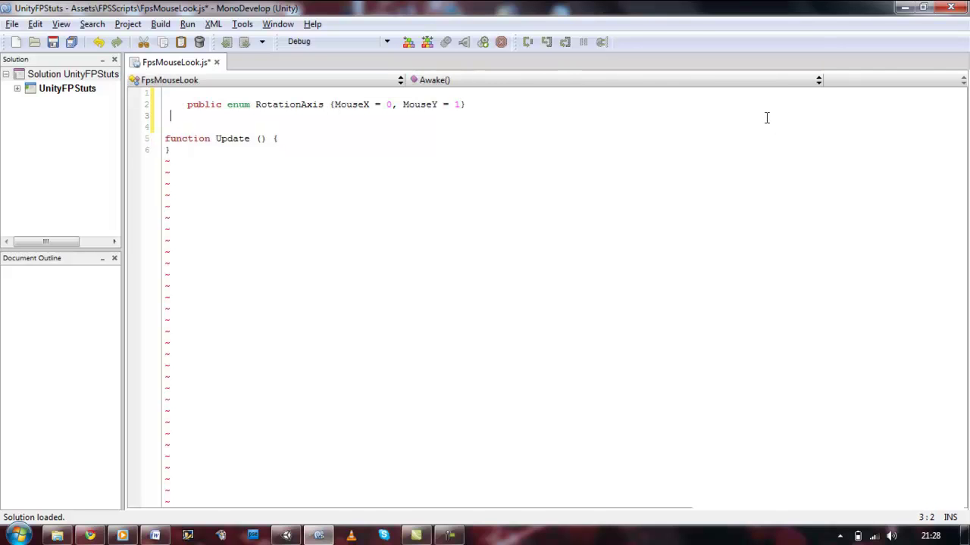
key("Tab")
key("Tab")
key("Return")
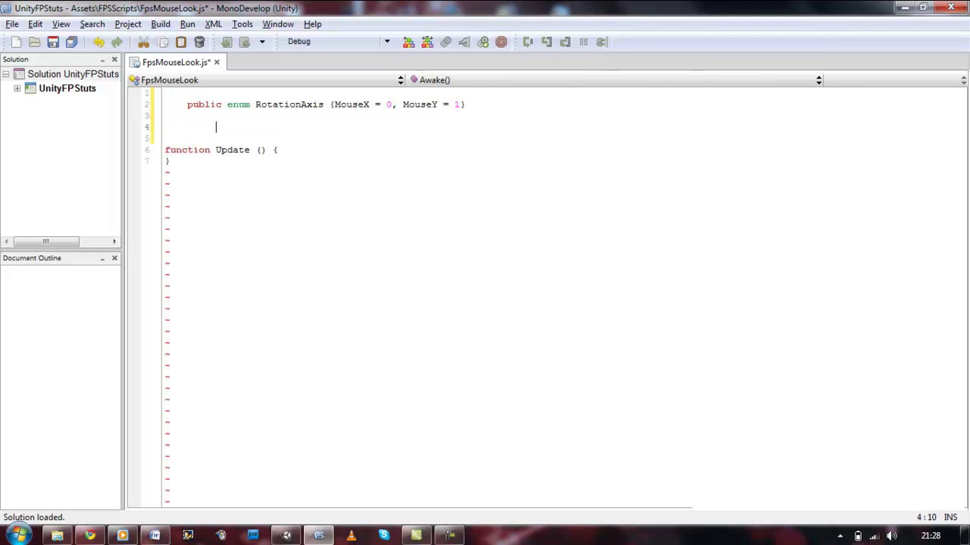
key("BackSpace")
key("Up")
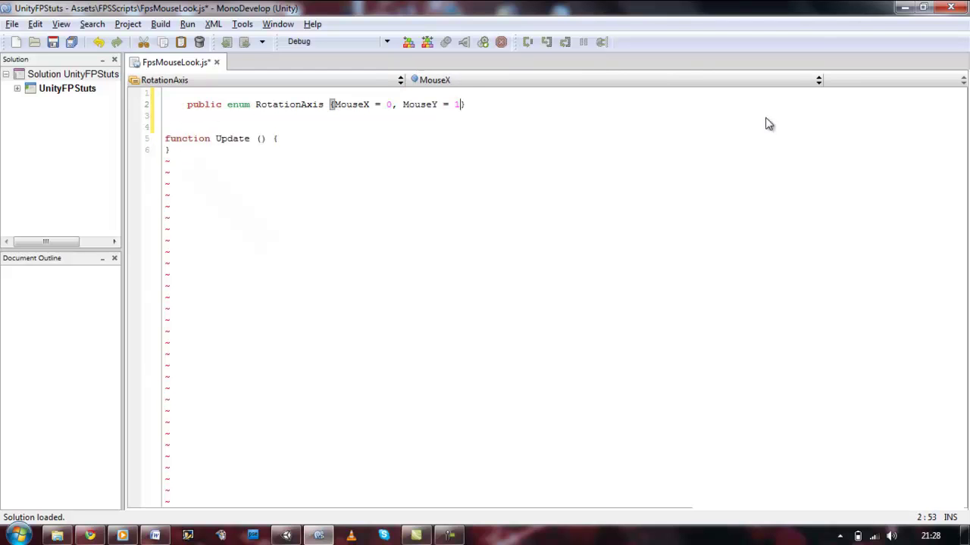
key("Down")
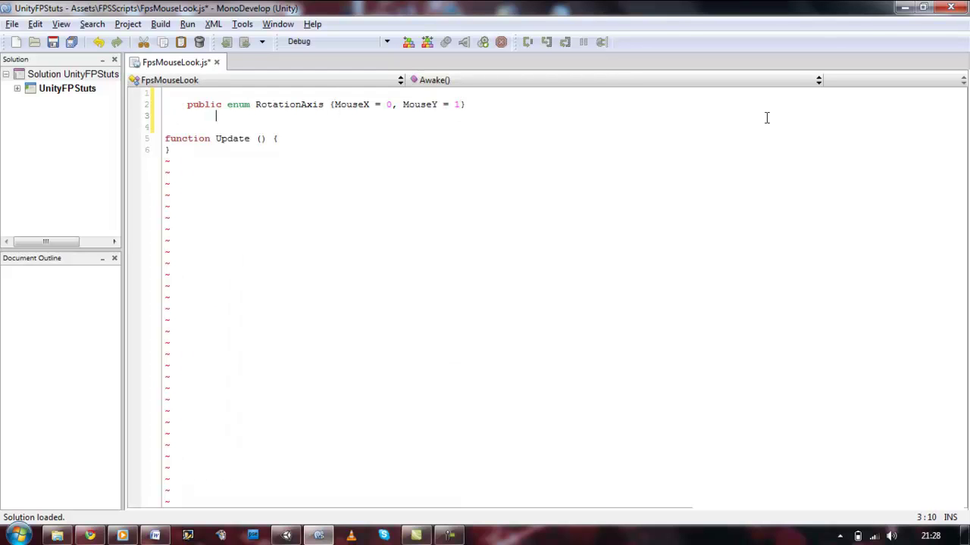
key("Return")
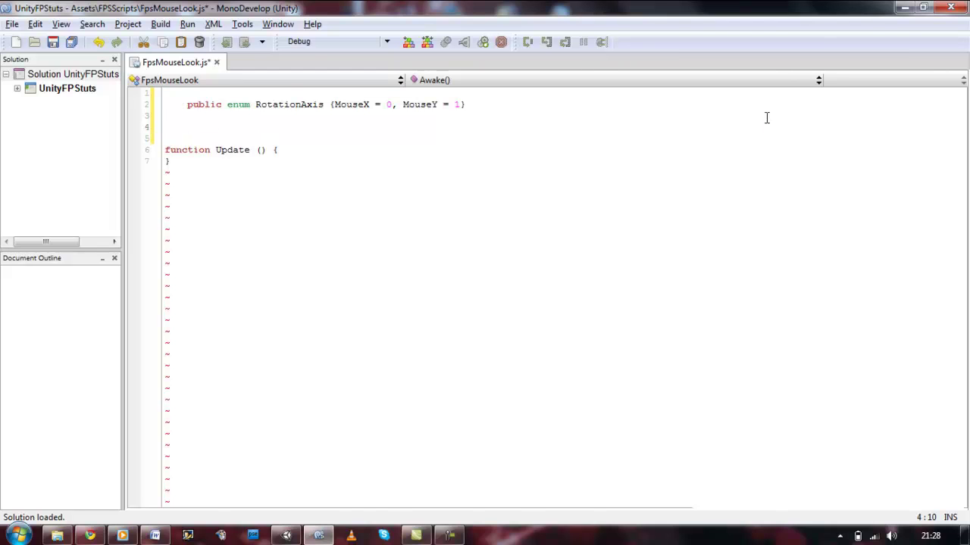
key("ctrl+z")
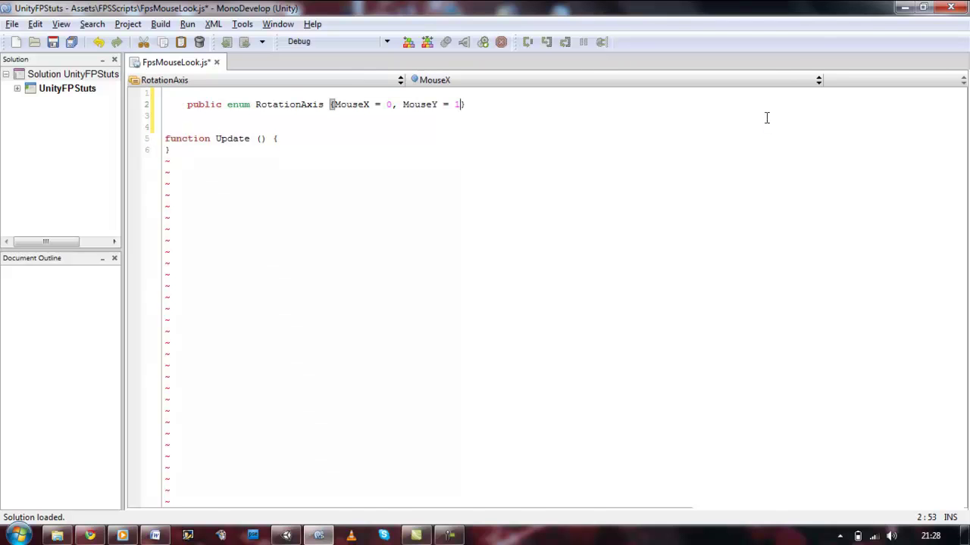
key("Down")
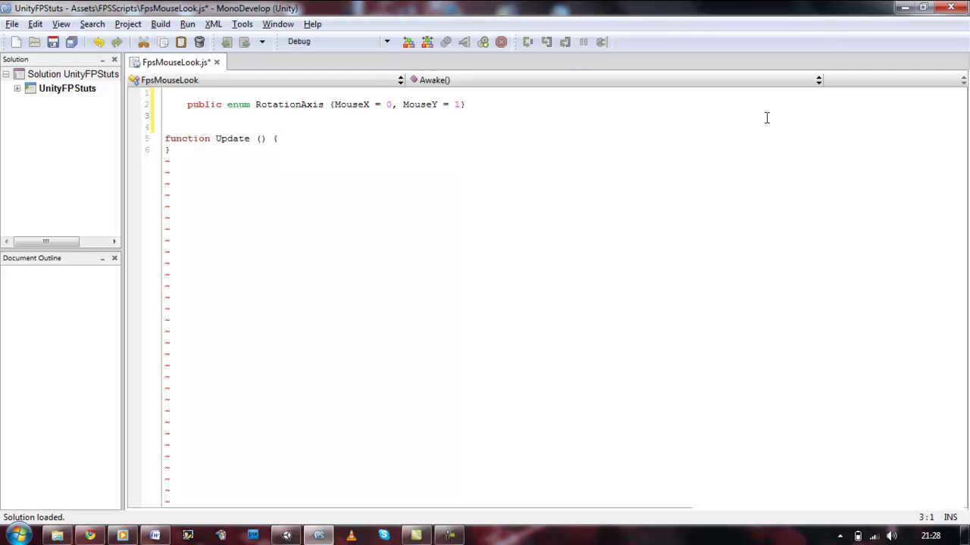
key("Tab")
key("Return")
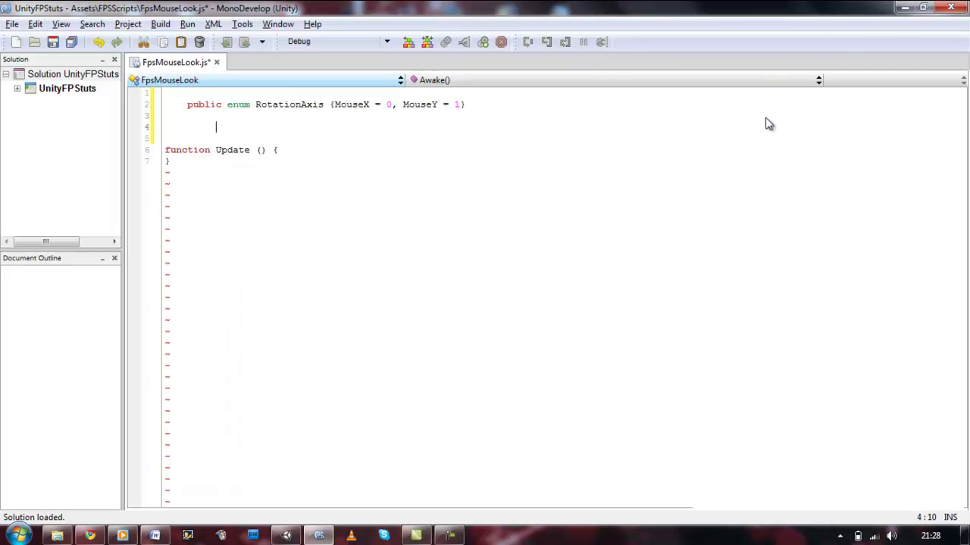
key("ctrl+z")
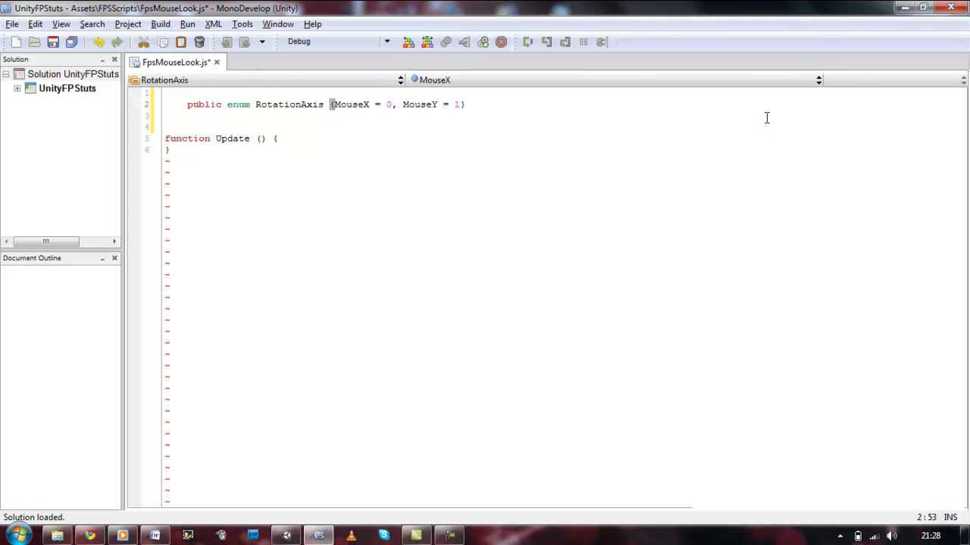
left_click(766, 118)
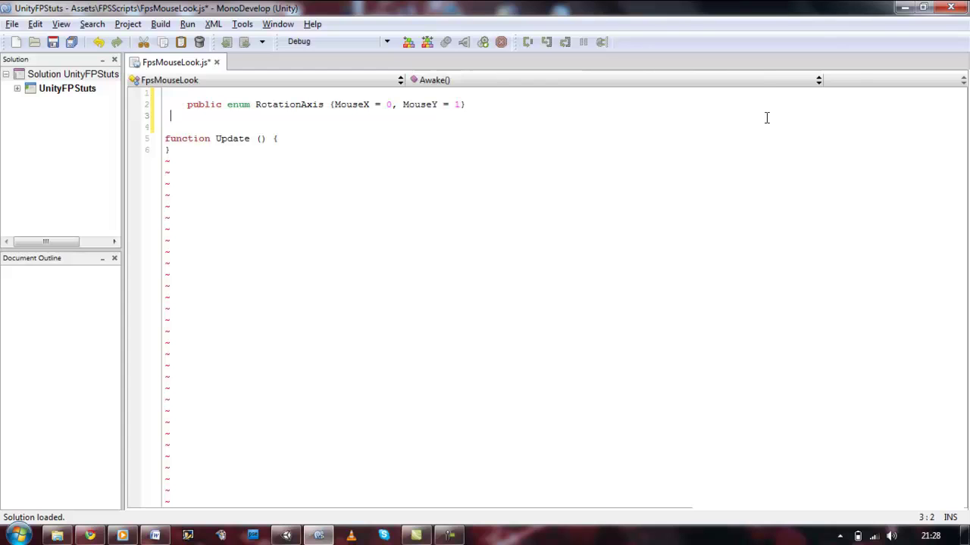
key("Return")
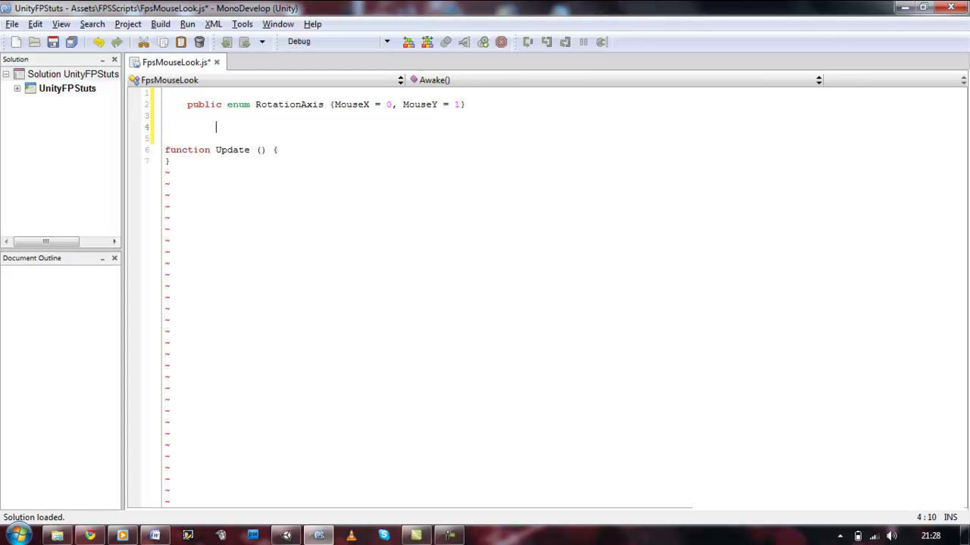
key("BackSpace")
key("Up")
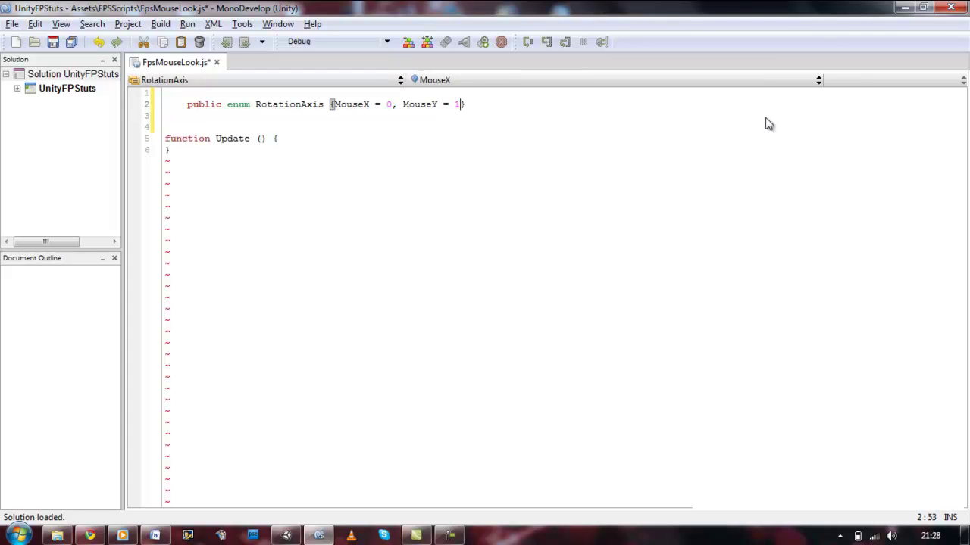
key("Down")
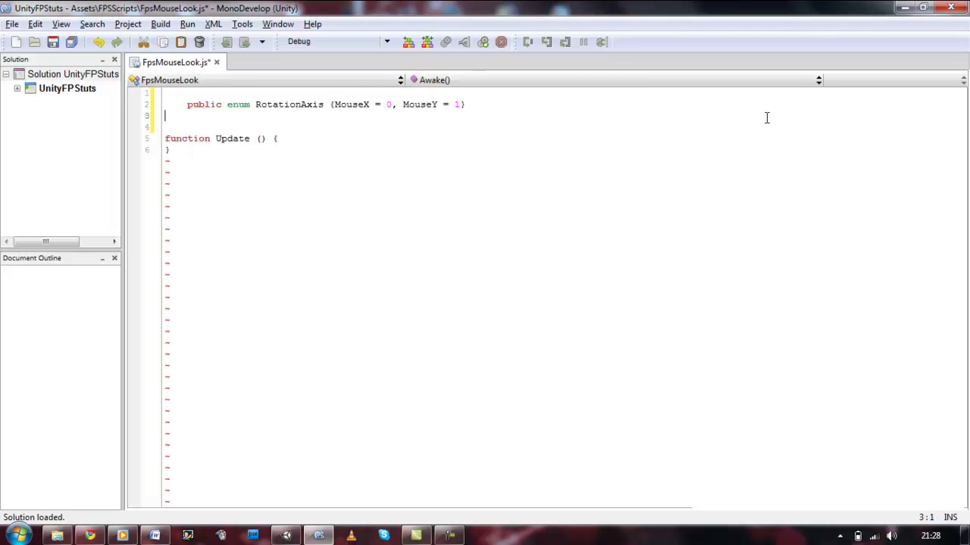
key("Tab")
key("Return")
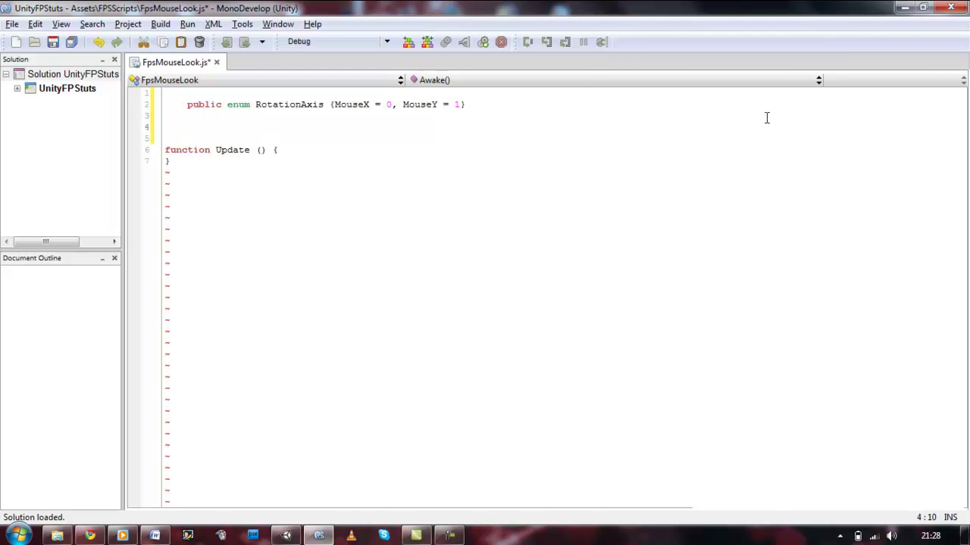
key("ctrl+z")
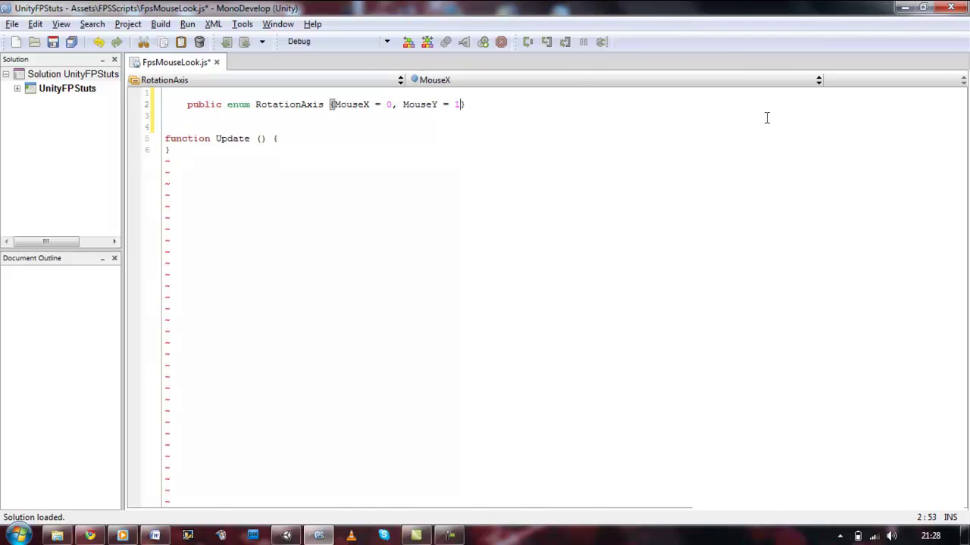
key("Down")
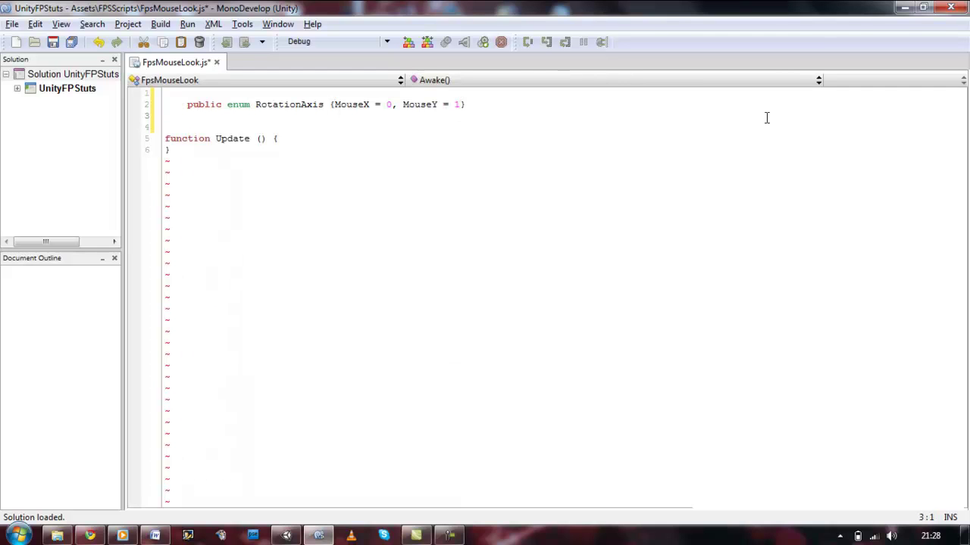
key("Tab")
key("Tab")
key("Return")
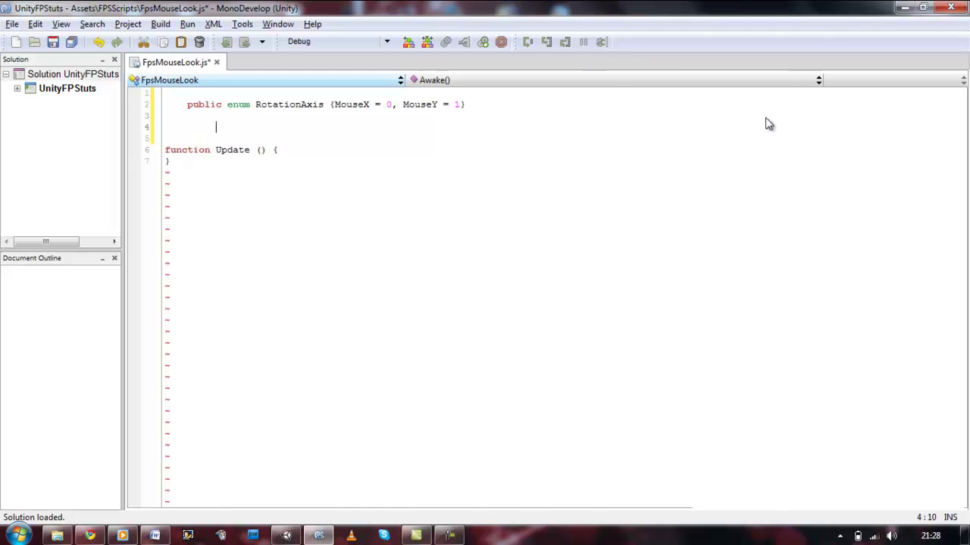
key("ctrl+z")
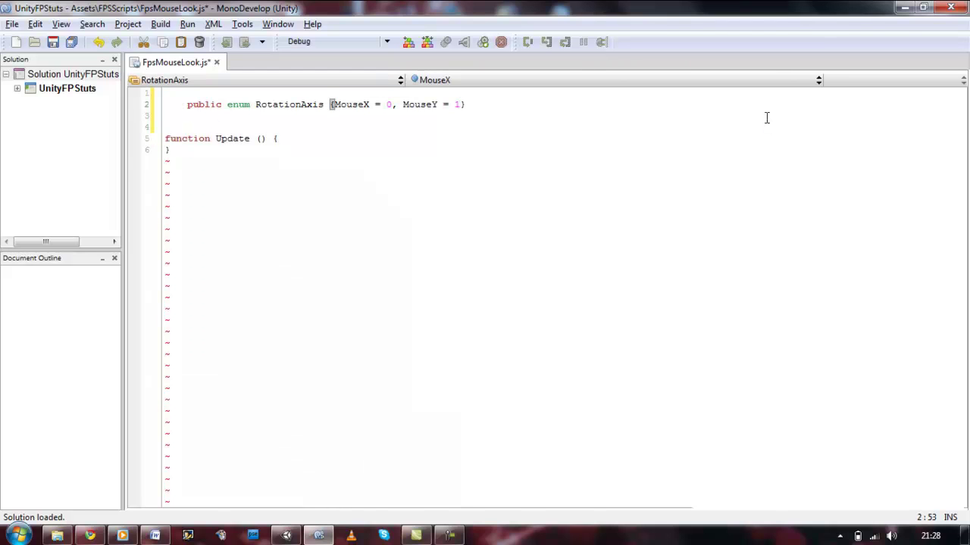
key("Down")
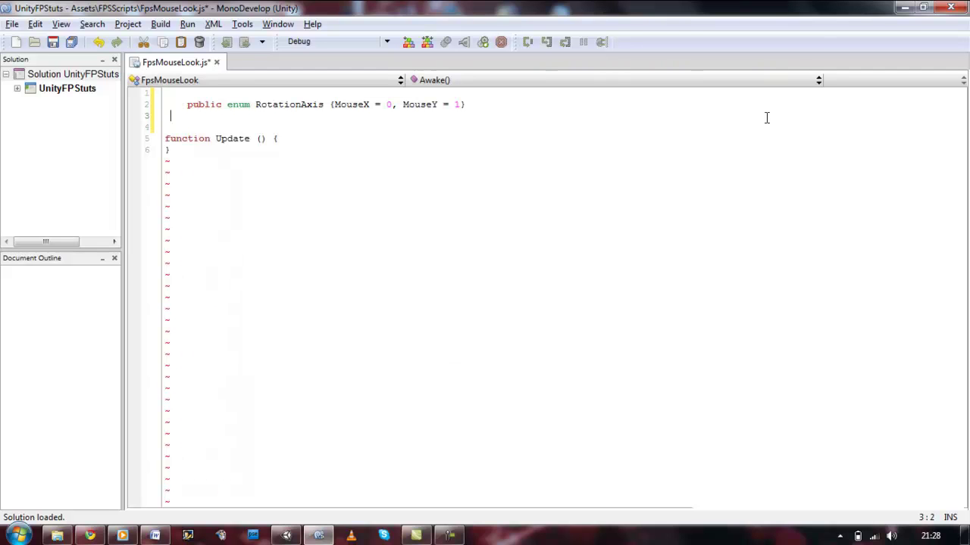
key("Return")
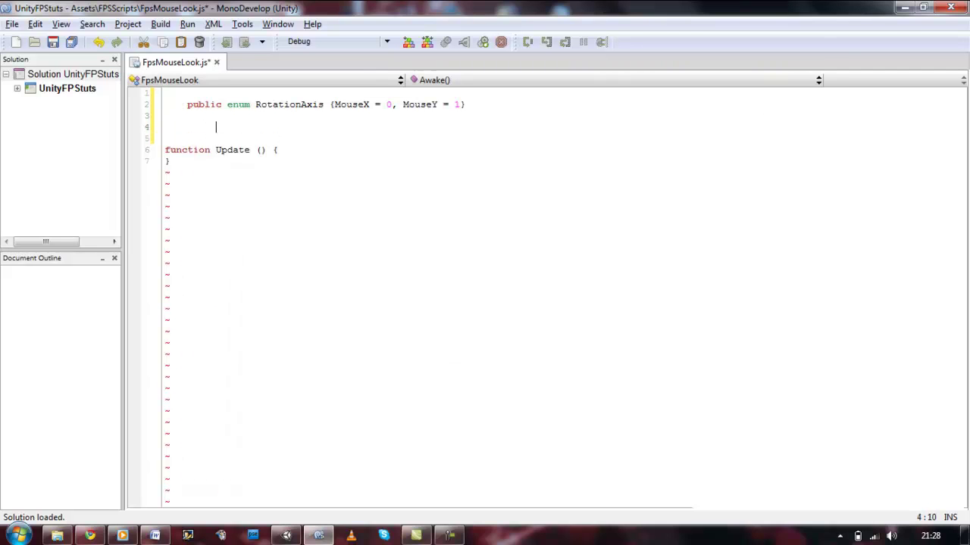
Try adding and undoing blank, indented lines beneath the RotationAxis enum
key("ctrl+z")
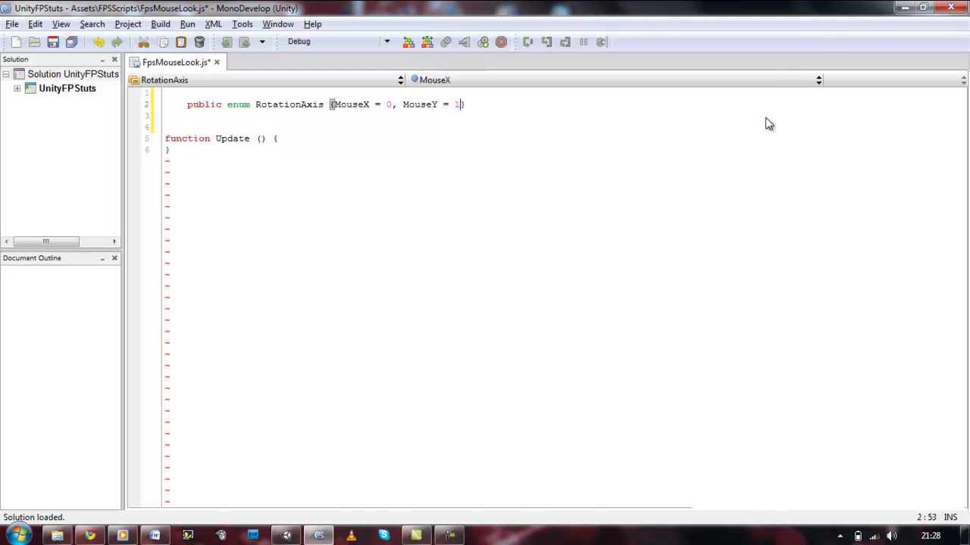
key("Down")
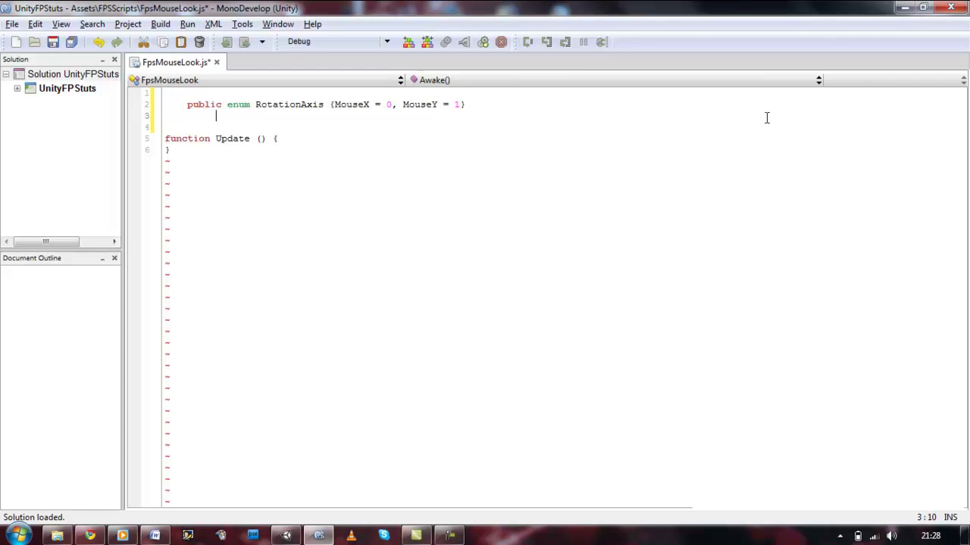
key("Return")
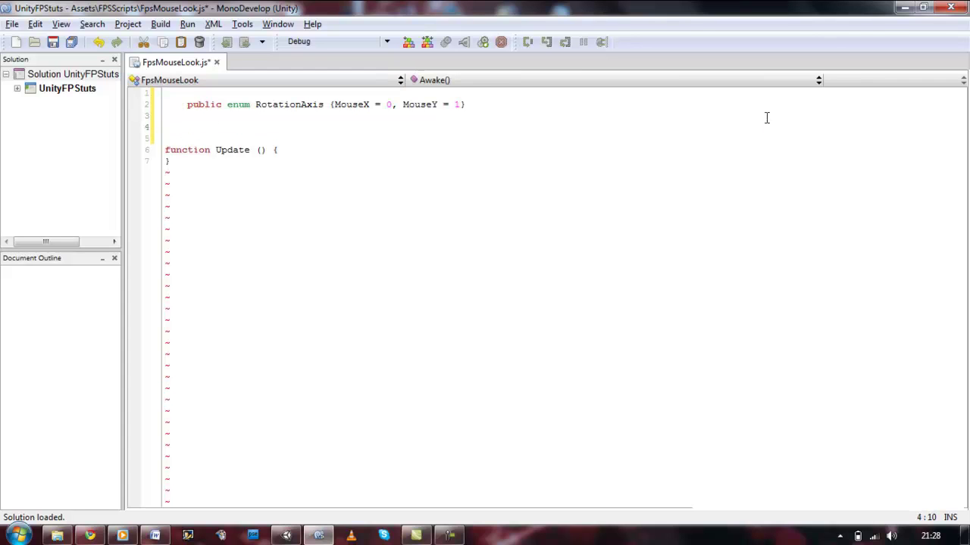
key("ctrl+z")
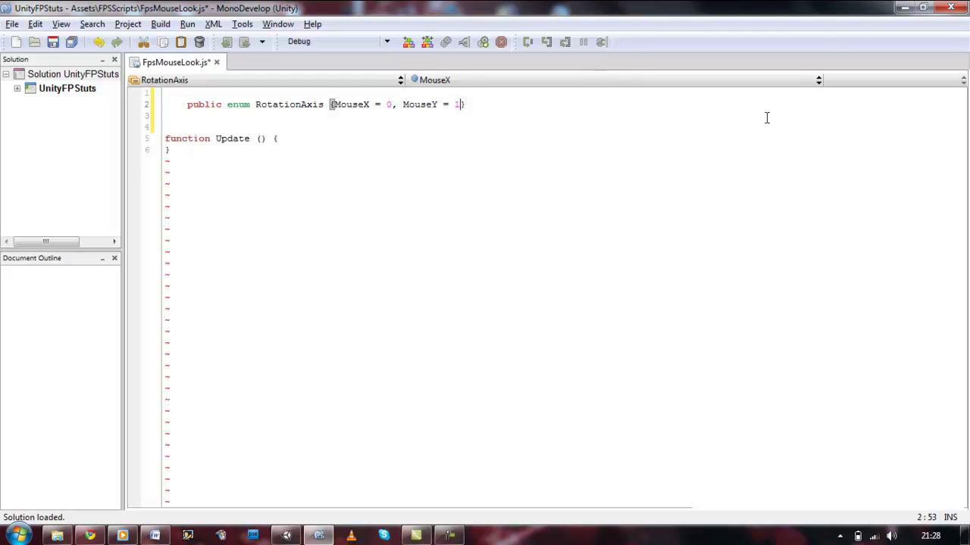
key("Down")
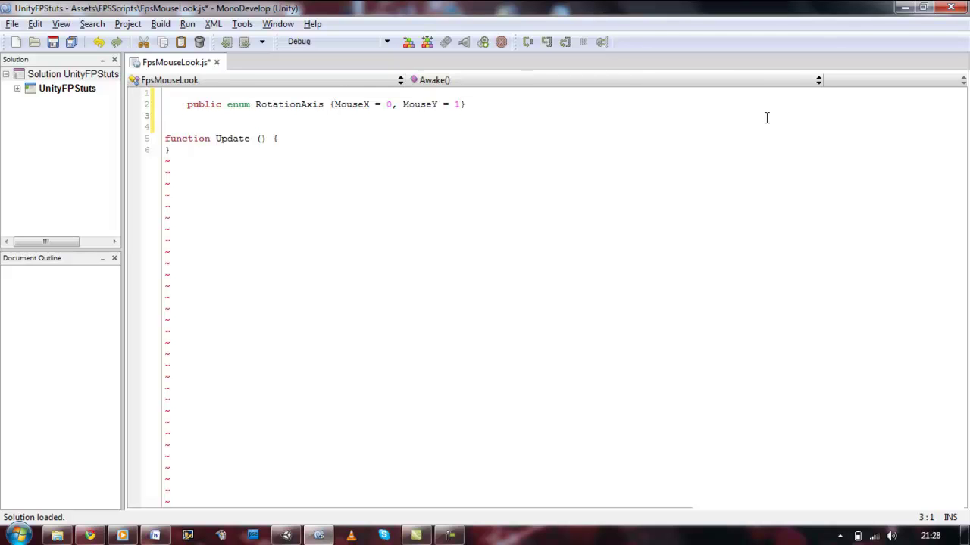
key("Tab")
key("Return")
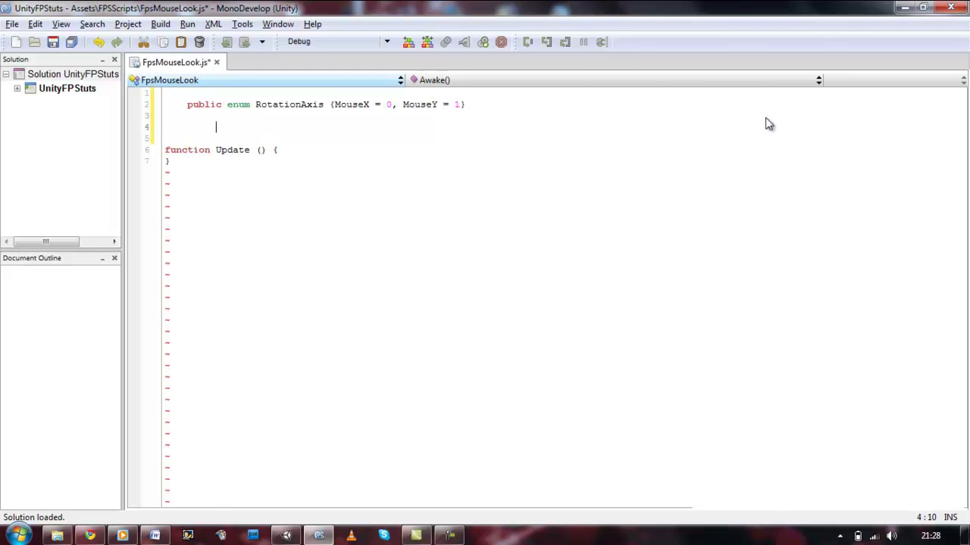
key("ctrl+z")
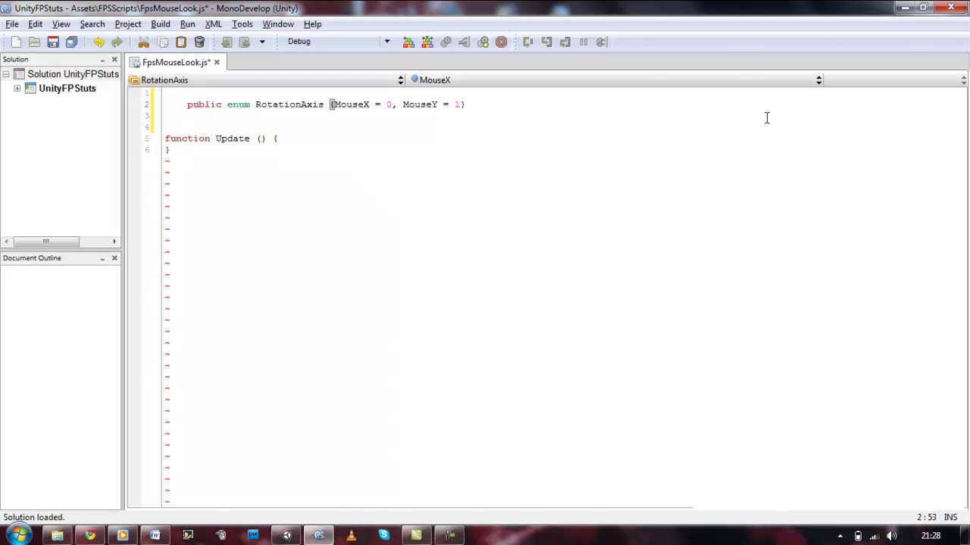
key("Down")
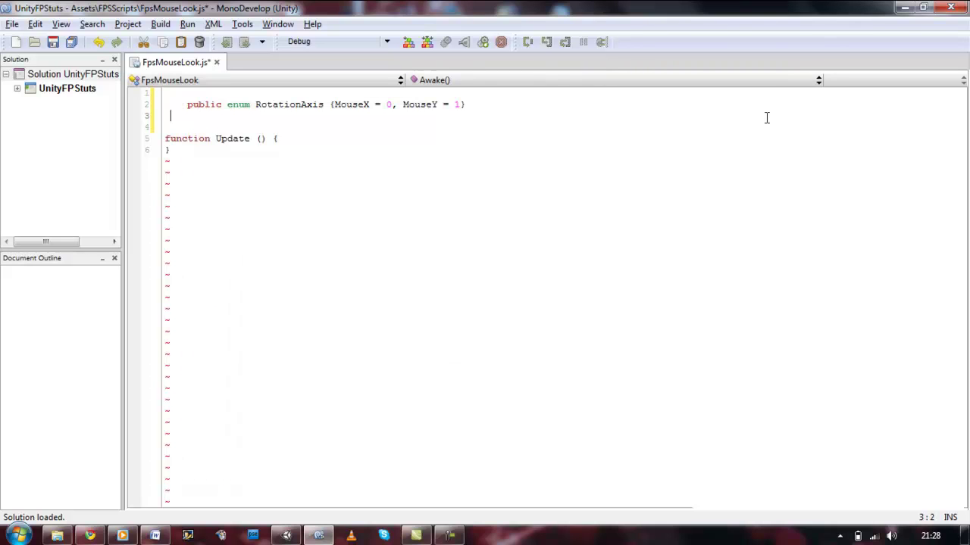
key("space")
key("space")
key("space")
key("space")
key("Return")
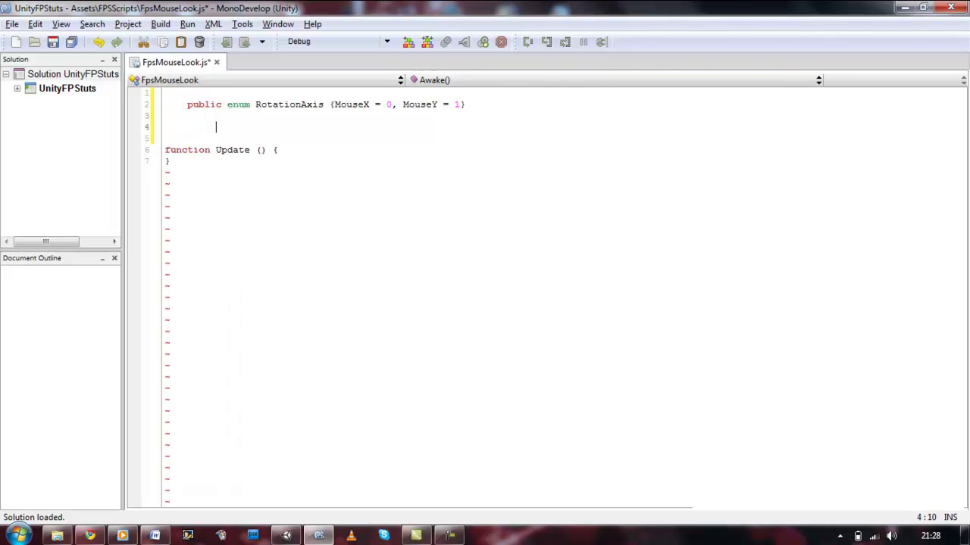
key("BackSpace")
key("BackSpace")
key("BackSpace")
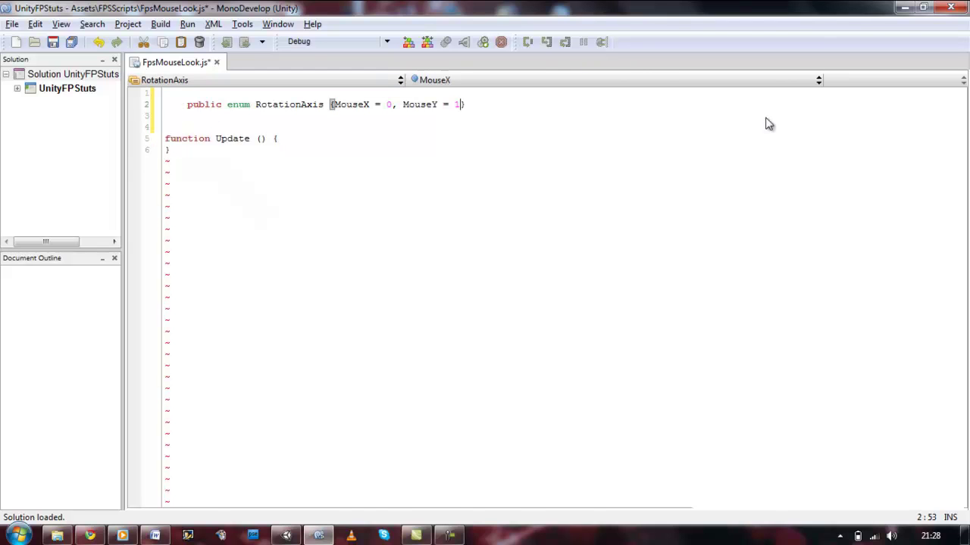
key("Down")
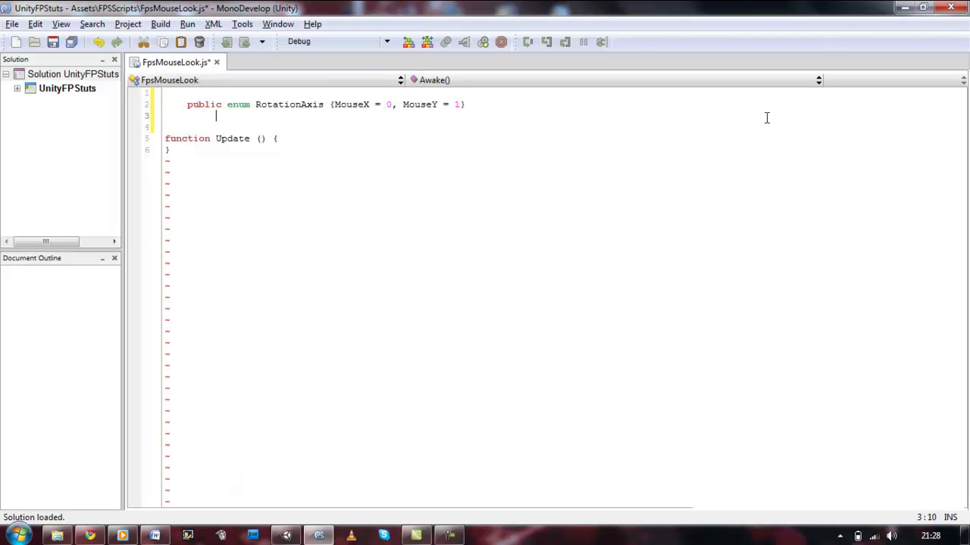
key("Return")
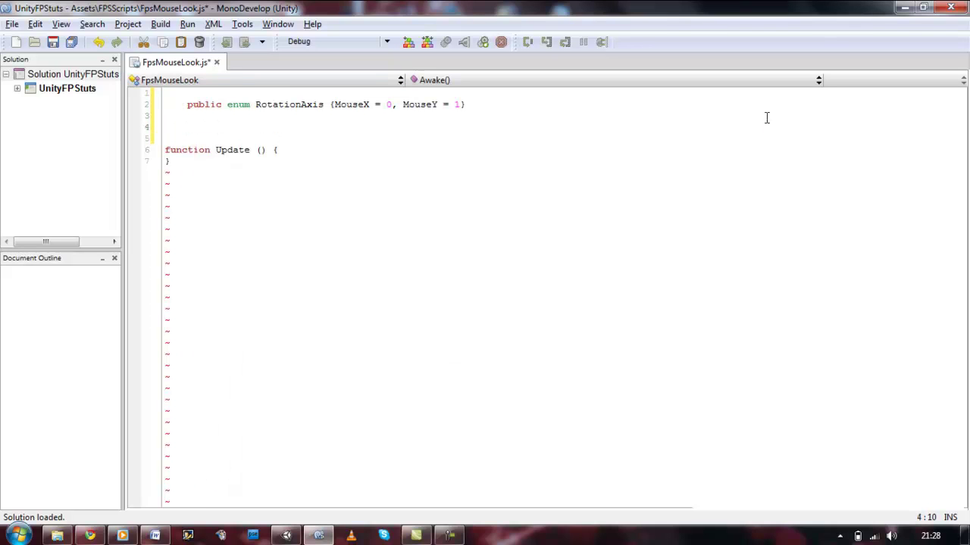
key("Delete")
key("Up")
key("Up")
key("End")
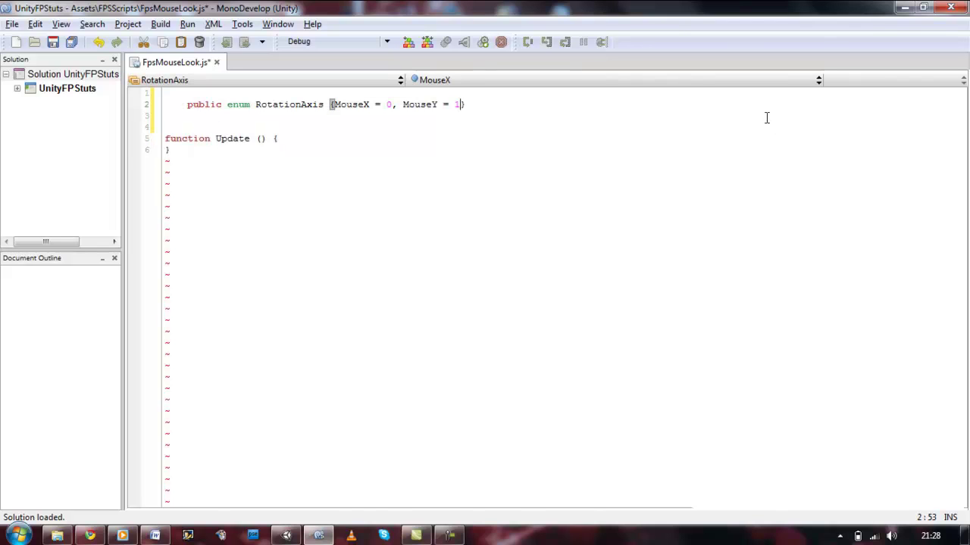
key("Down")
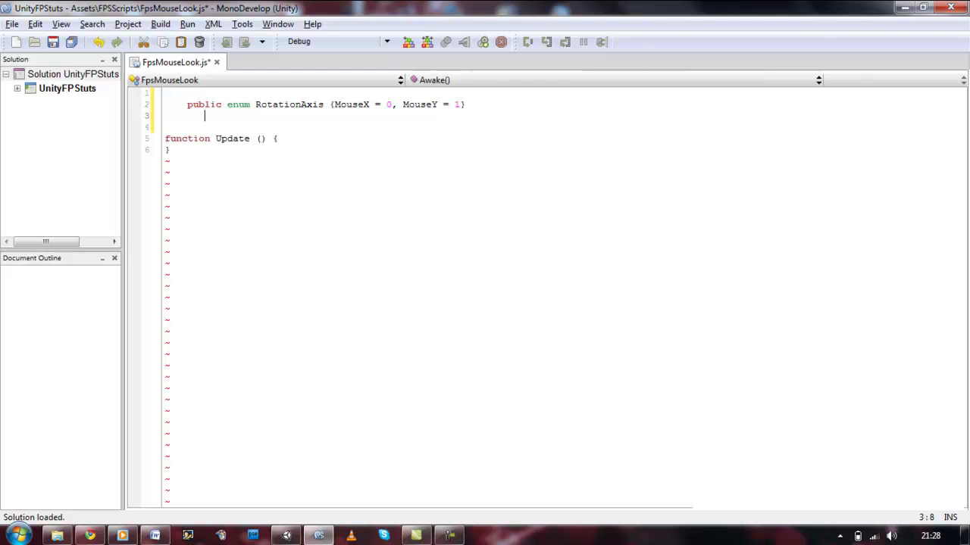
Settle on an indented blank line below the enum, leaving three blank lines before Update
key("Return")
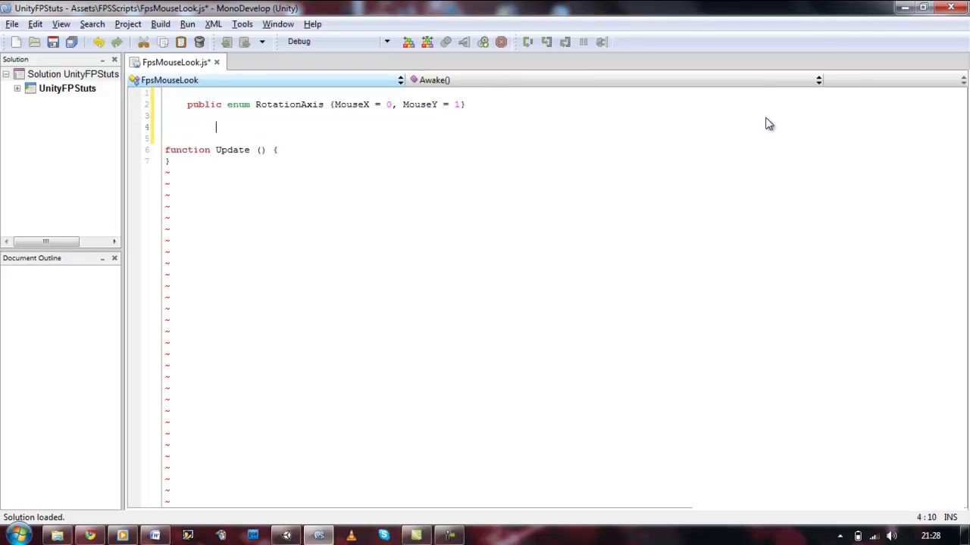
key("BackSpace")
key("BackSpace")
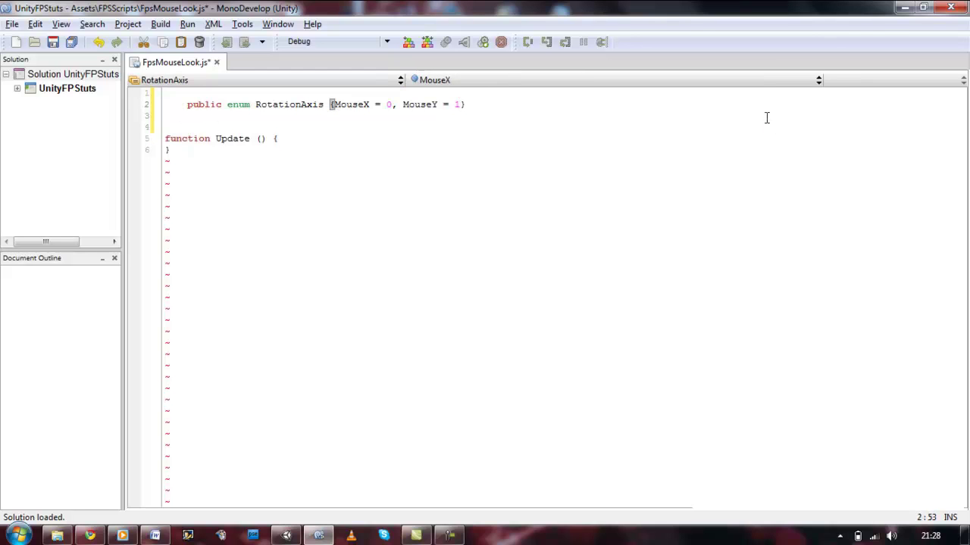
left_click(767, 117)
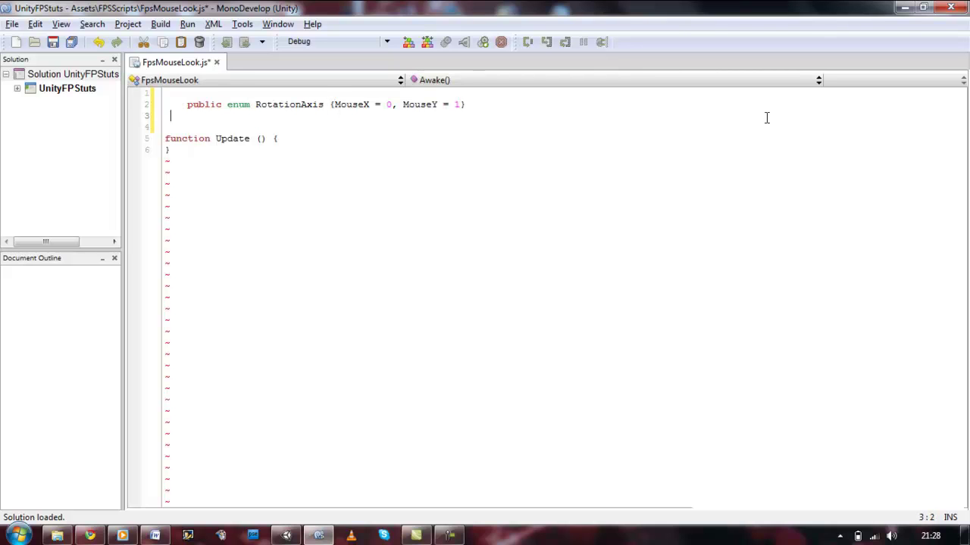
key("Return")
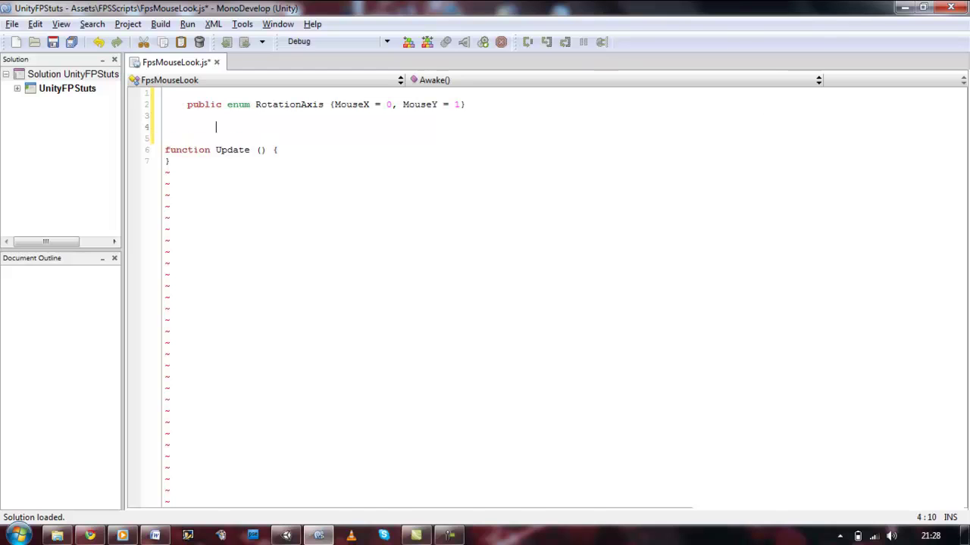
key("ctrl+z")
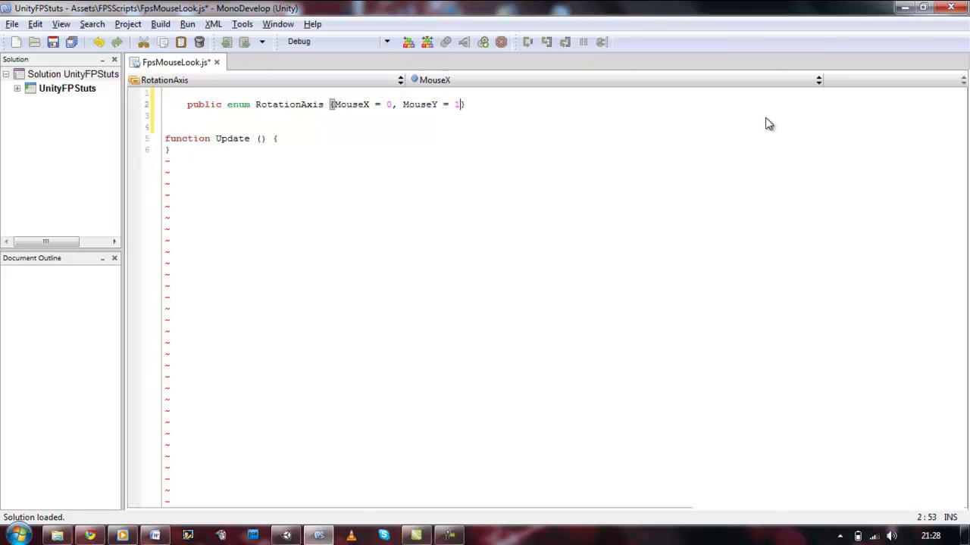
key("Down")
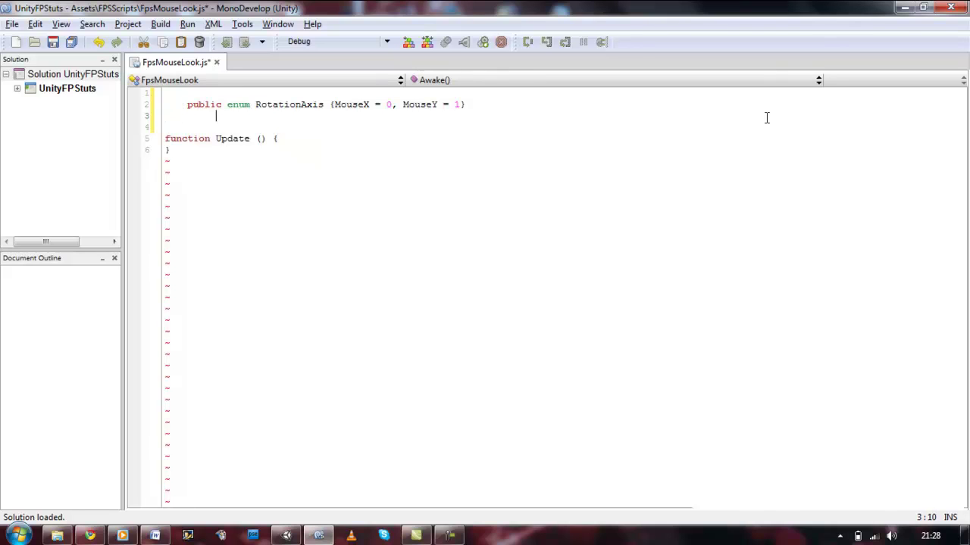
key("Return")
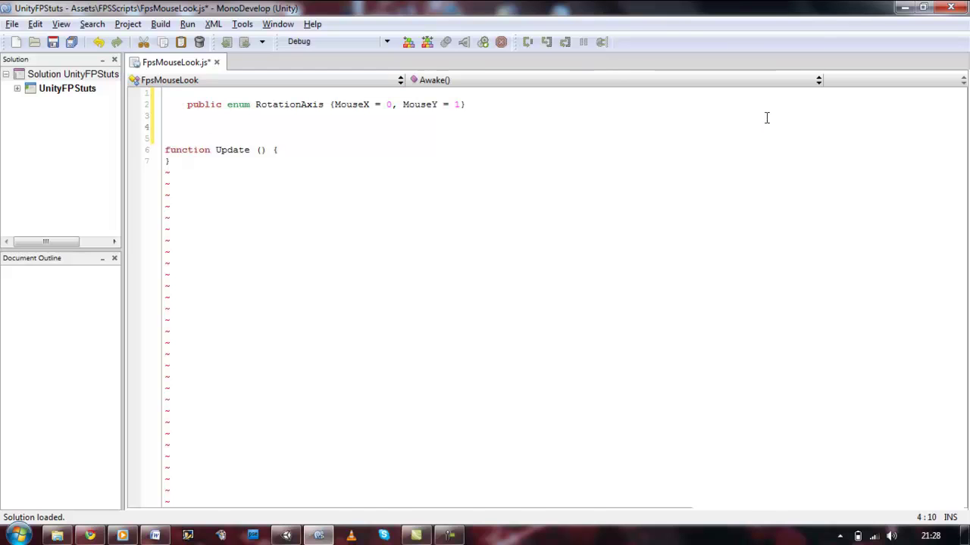
key("ctrl+z")
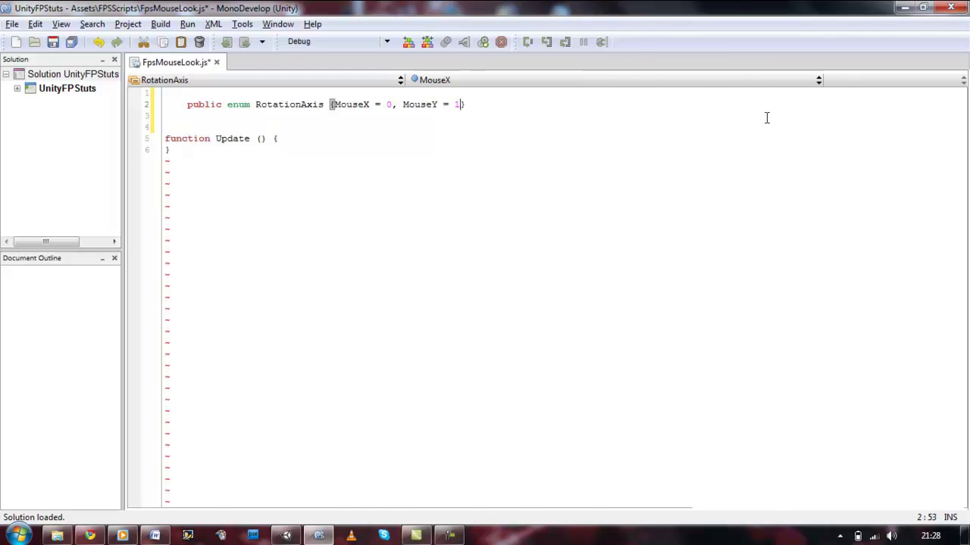
key("Down")
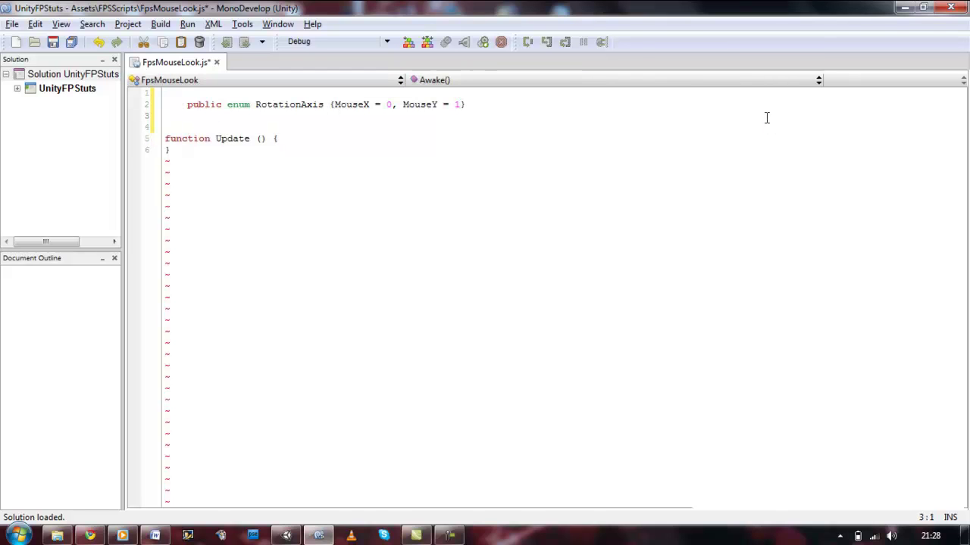
key("Tab")
key("Tab")
key("Return")
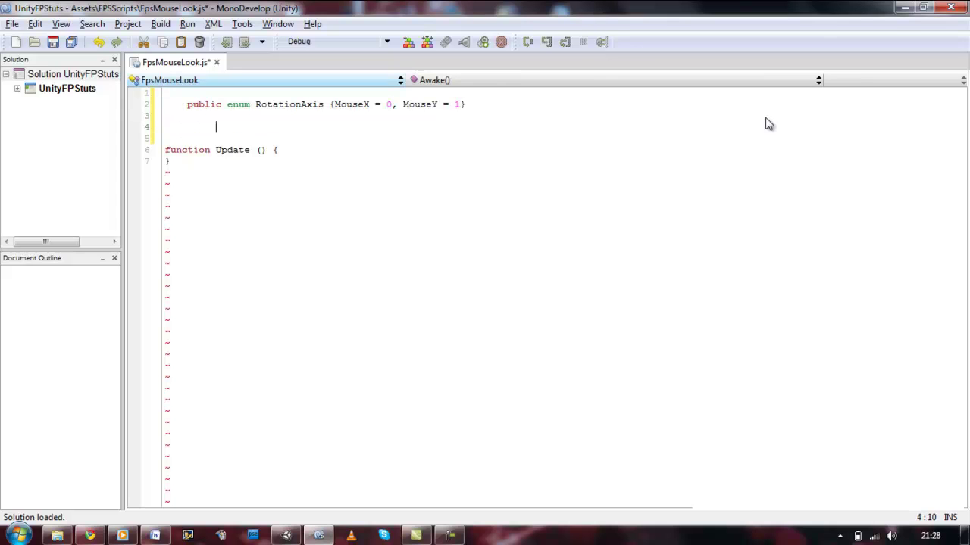
key("ctrl+z")
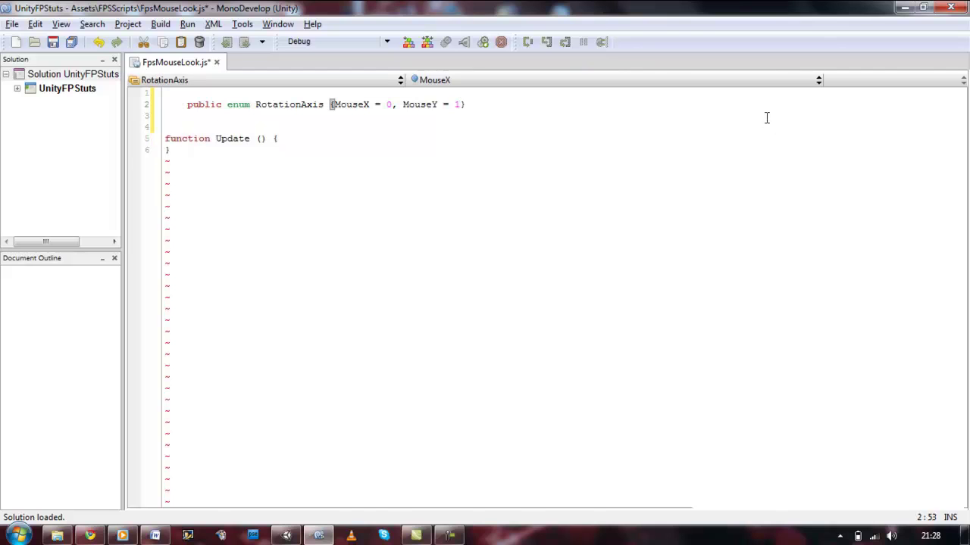
left_click(767, 117)
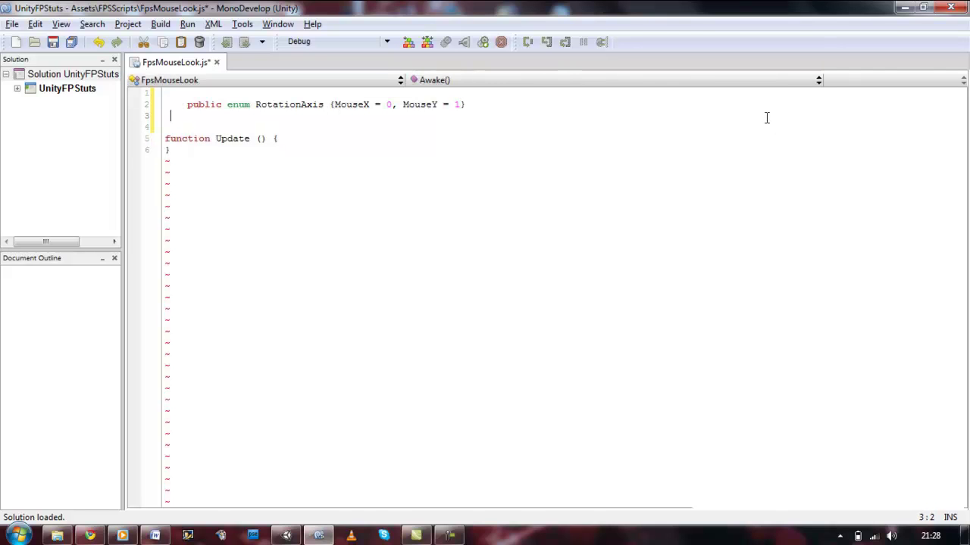
key("Tab")
key("Tab")
key("Return")
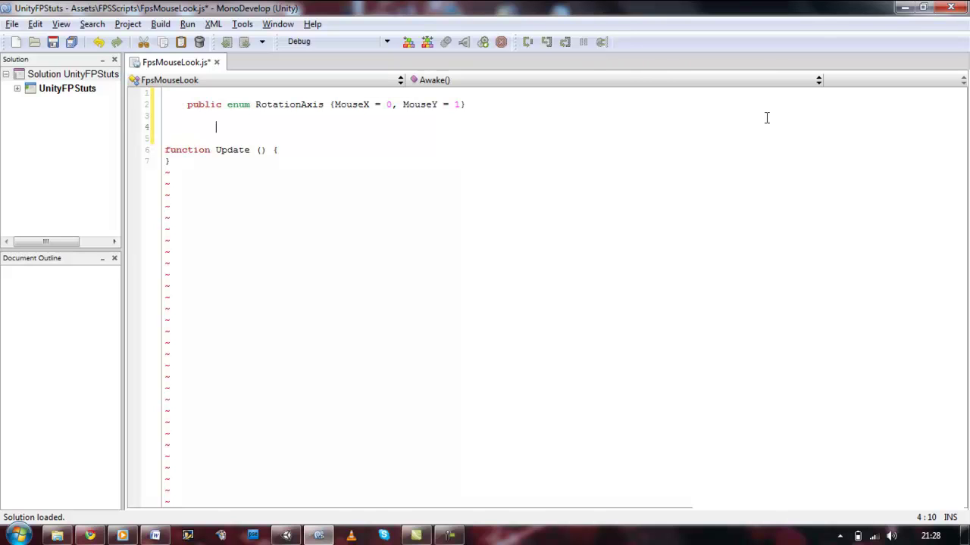
Write line 4 as 'var RotationAxisRotationXY = RotationAxis.MouseX' using autocomplete
type("var ")
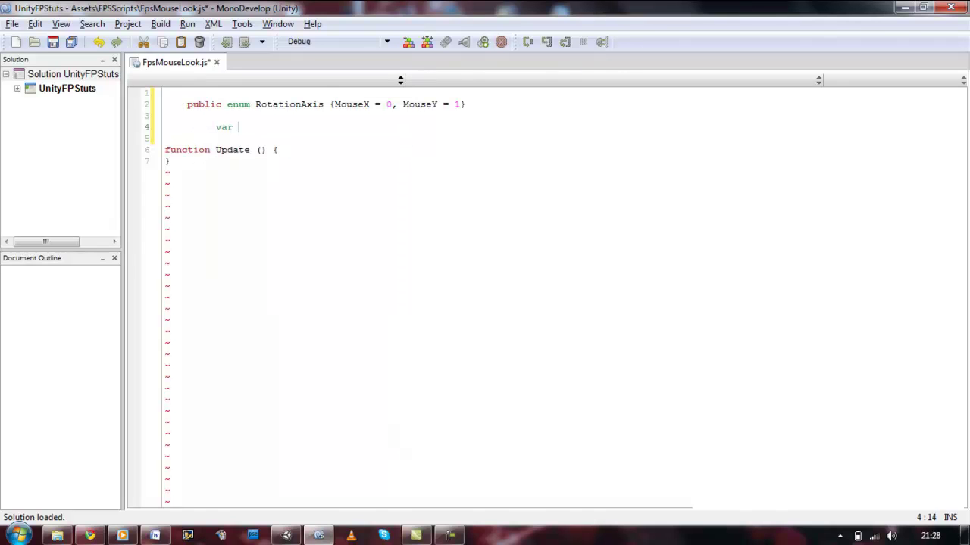
type("Ro")
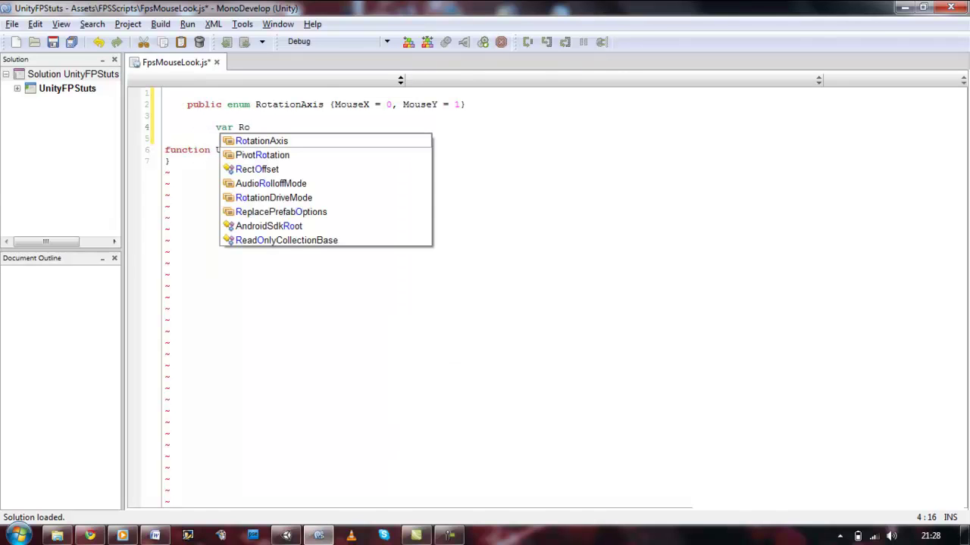
type("tato")
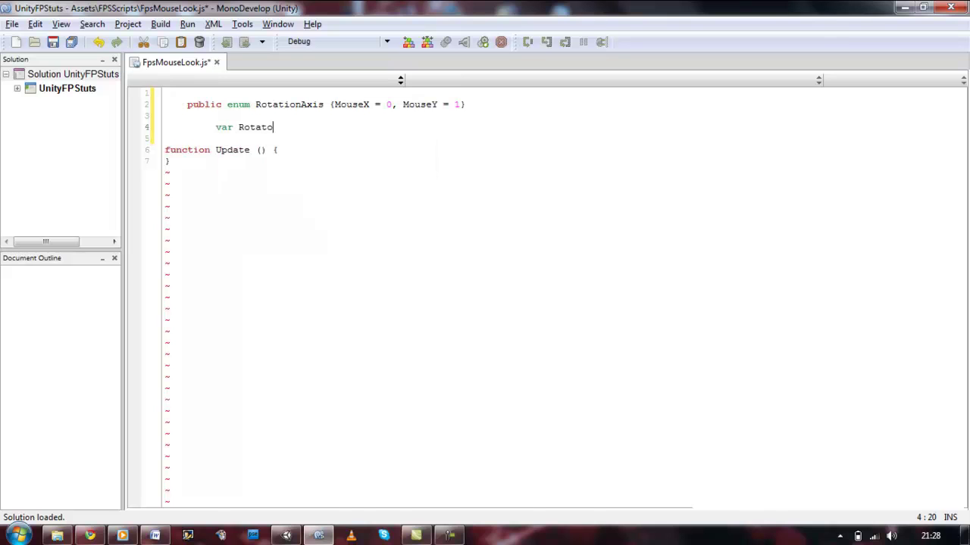
key("BackSpace")
type("ion")
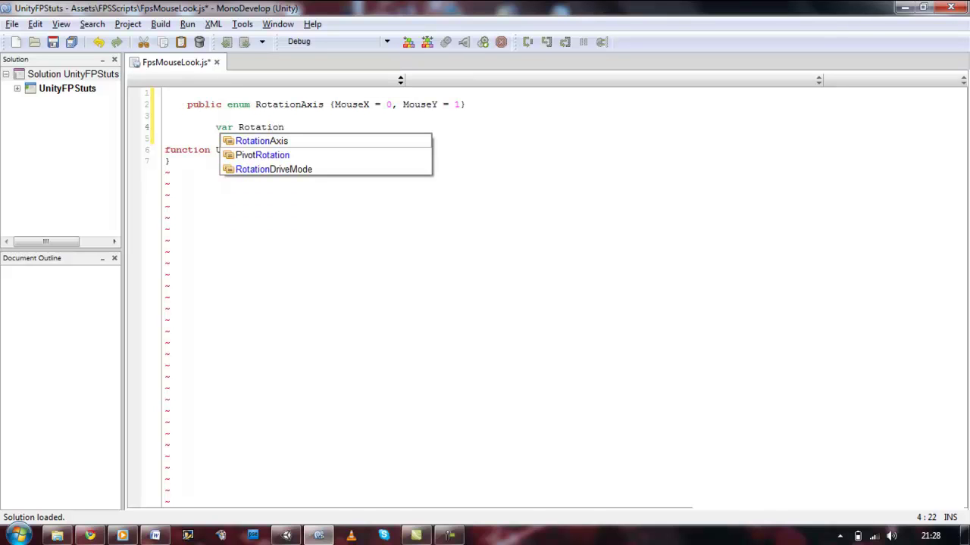
type("Axis")
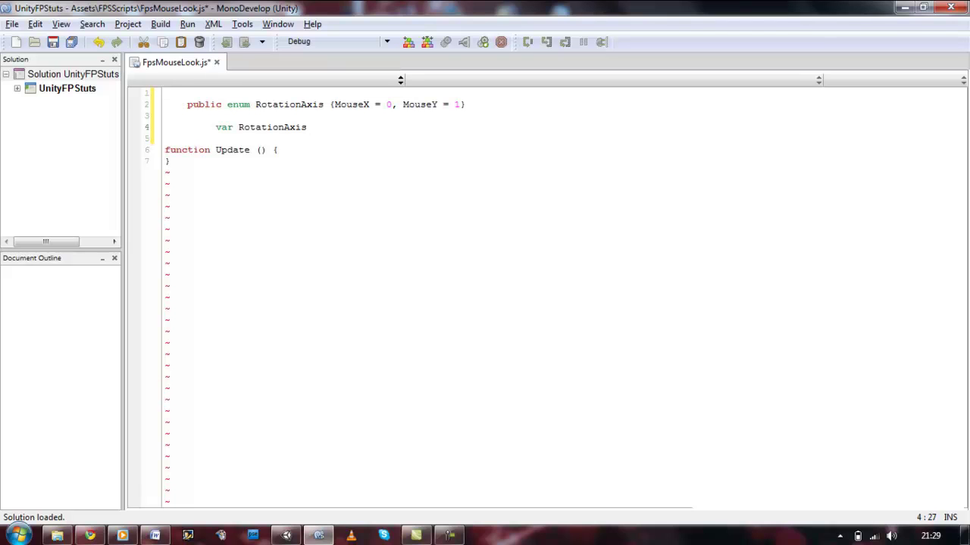
type(" Ro")
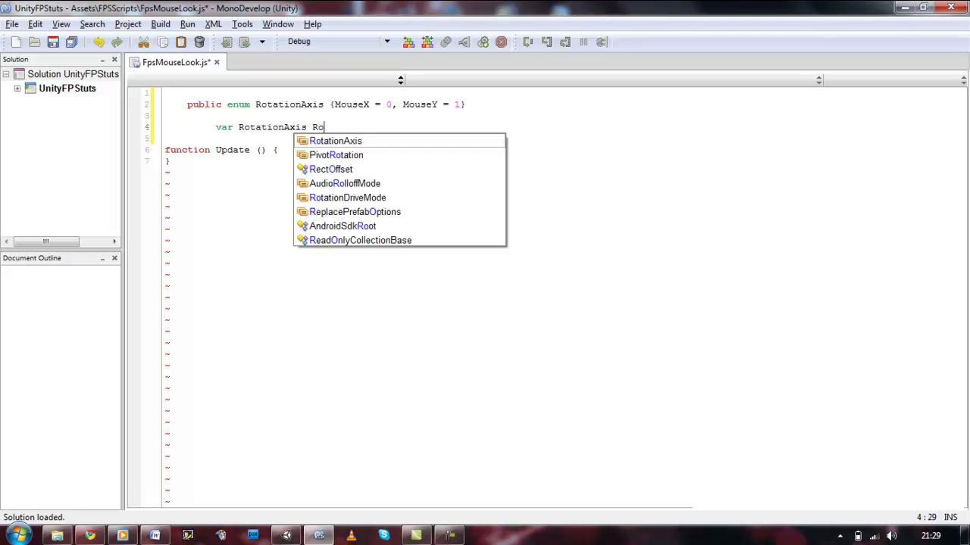
type("tationXY")
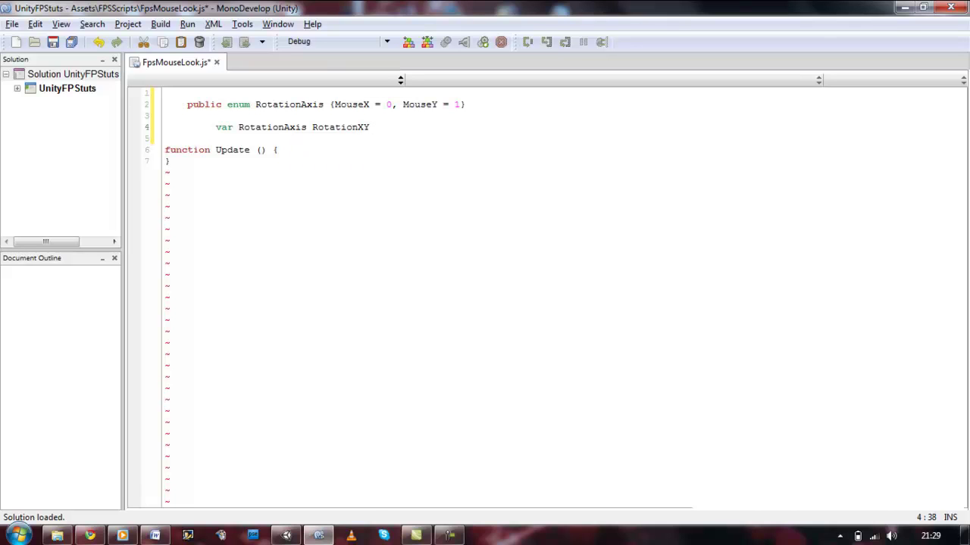
type(" = Ror")
key("BackSpace")
type("t")
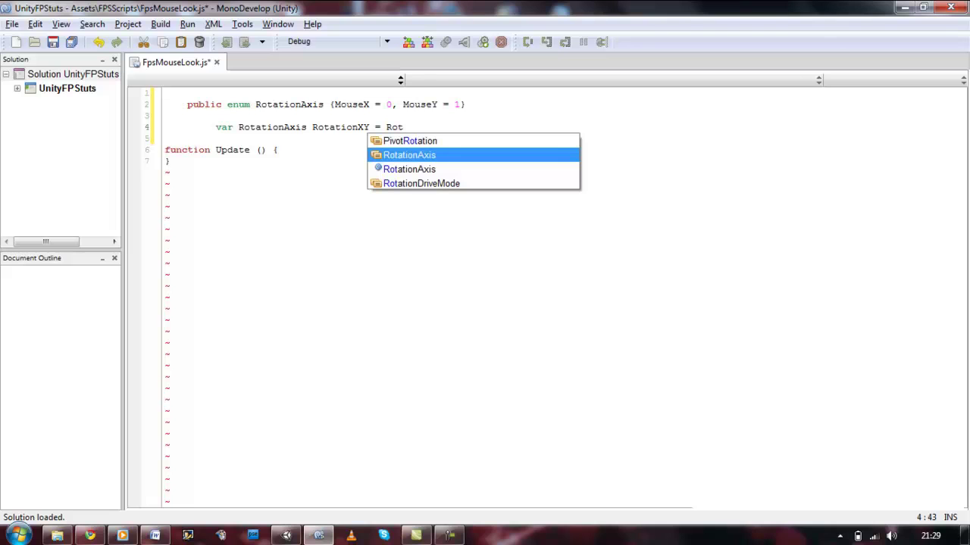
key("Return")
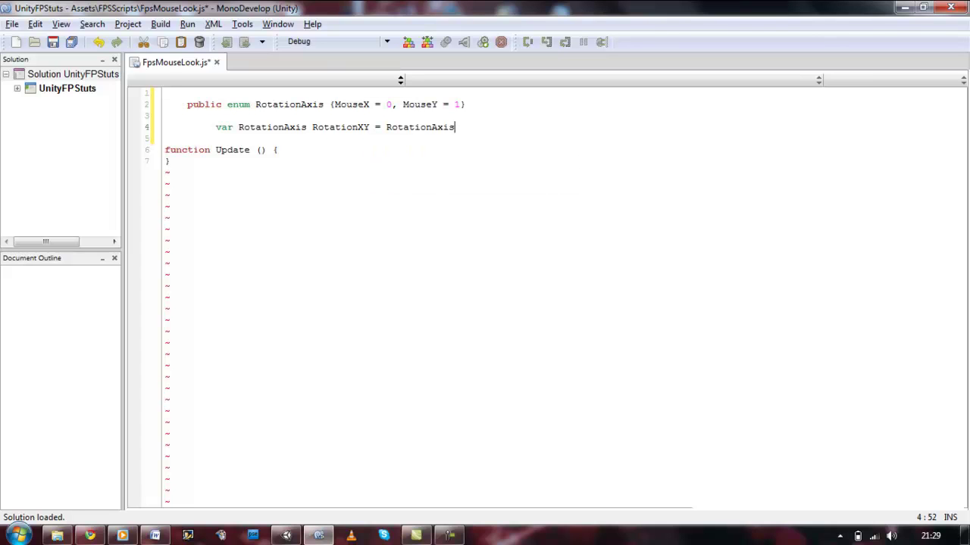
type(".mo")
key("BackSpace")
key("BackSpace")
key("BackSpace")
type(".M")
key("BackSpace")
key("BackSpace")
key("BackSpace")
key("BackSpace")
key("BackSpace")
key("BackSpace")
key("BackSpace")
key("BackSpace")
key("BackSpace")
key("BackSpace")
key("BackSpace")
type("Rotation")
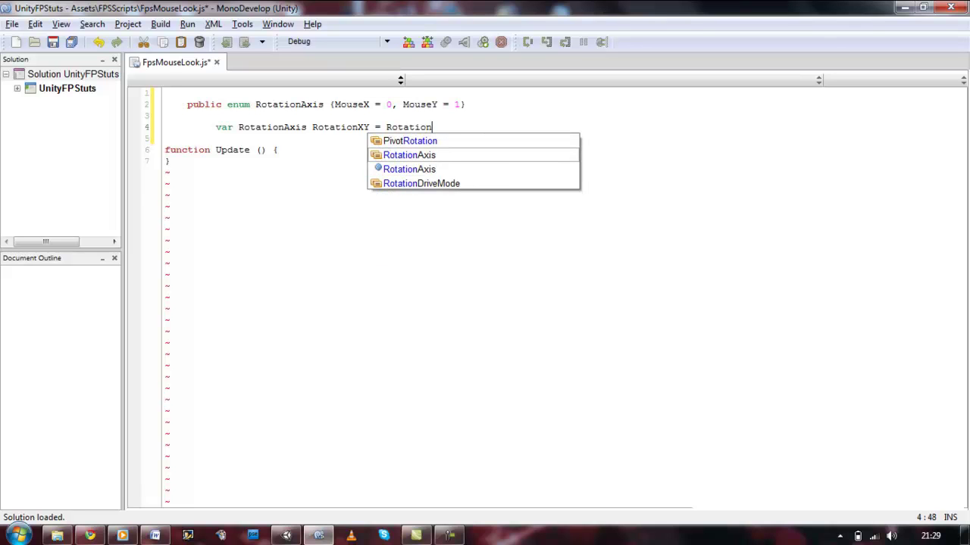
type("Ax")
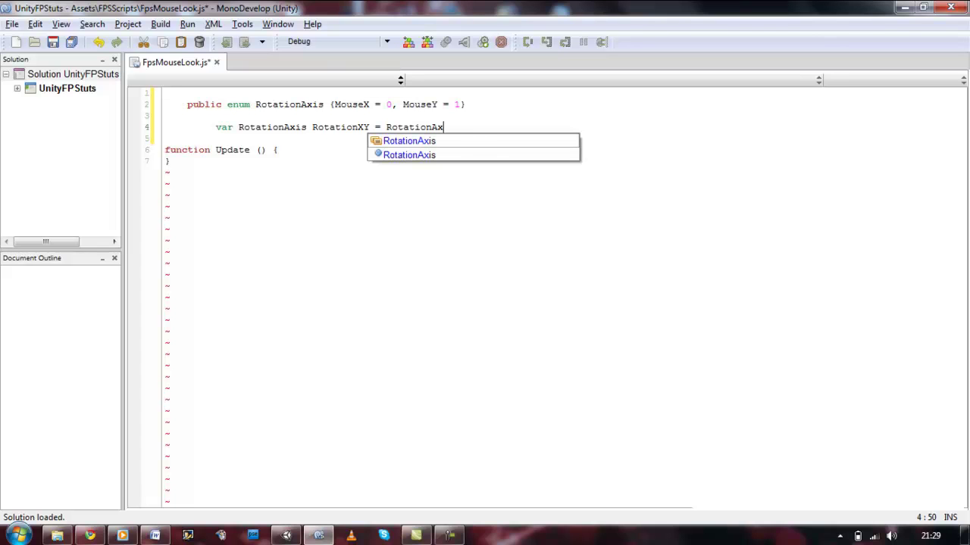
type("is.")
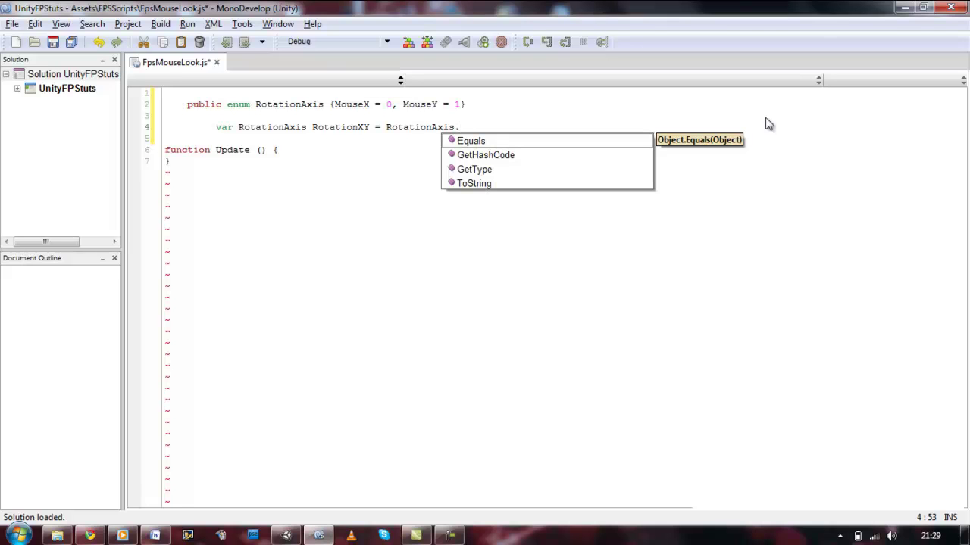
key("ctrl+Left")
key("ctrl+Left")
key("ctrl+Left")
key("BackSpace")
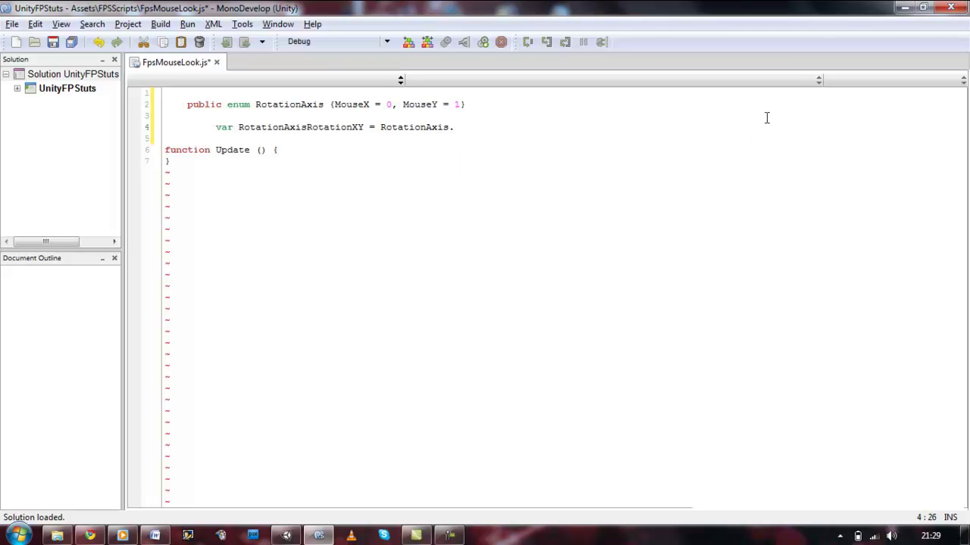
key("End")
key("BackSpace")
type(".")
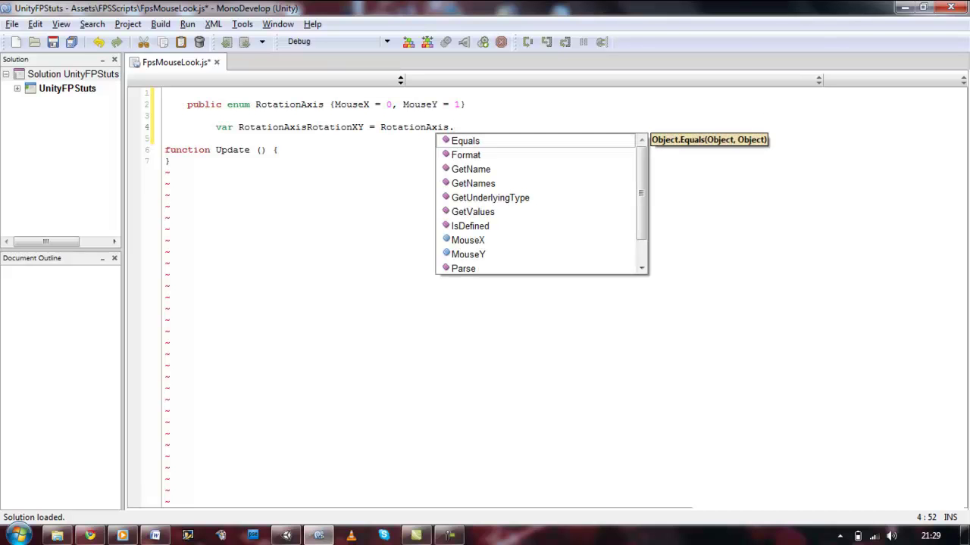
type("m")
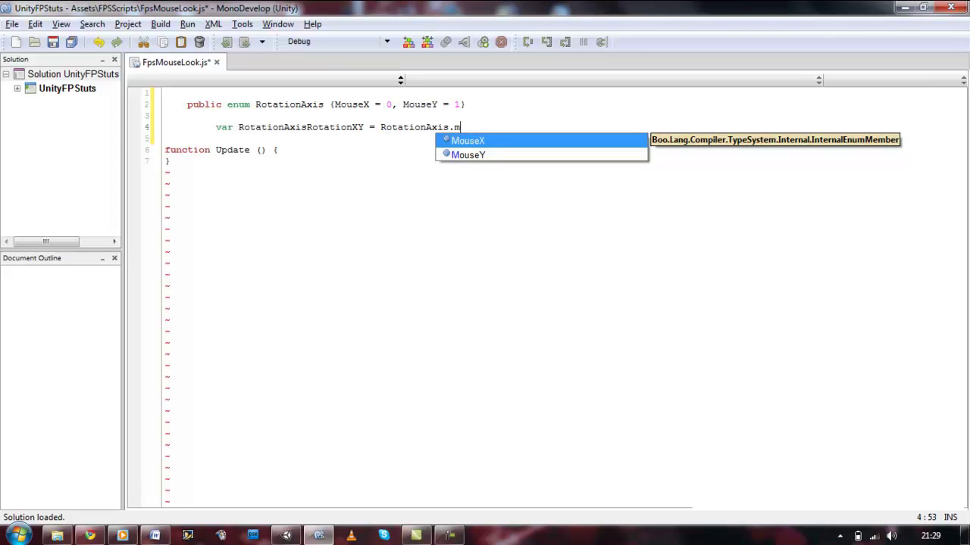
key("Return")
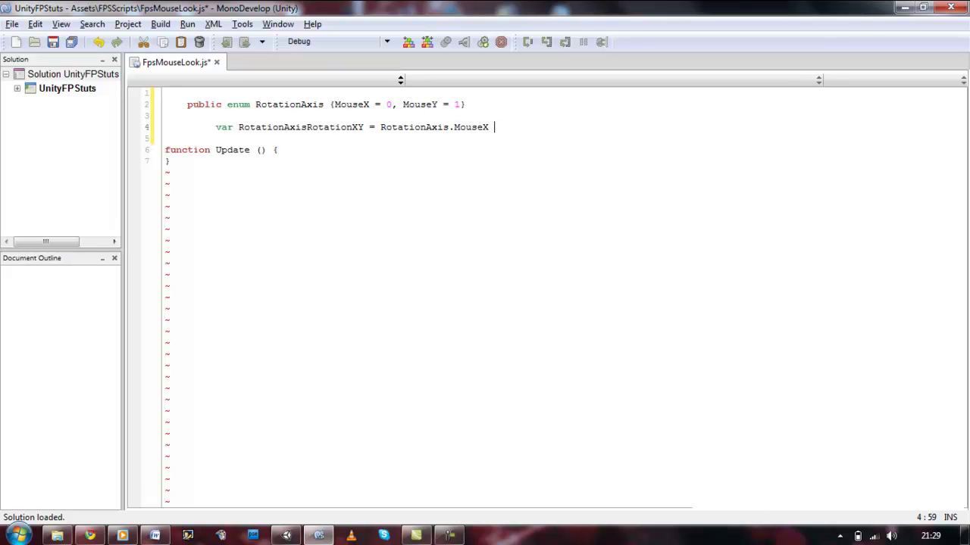
Append '|| RotationAxis.MouseY;' to line 4 and save the script
type("|| ")
type("Rotat")
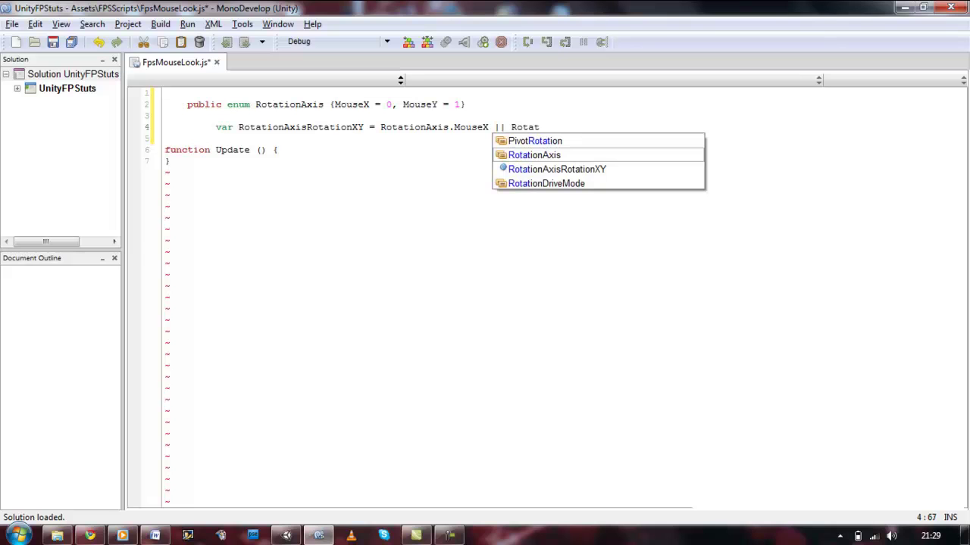
type("ion")
key("Down")
key("Return")
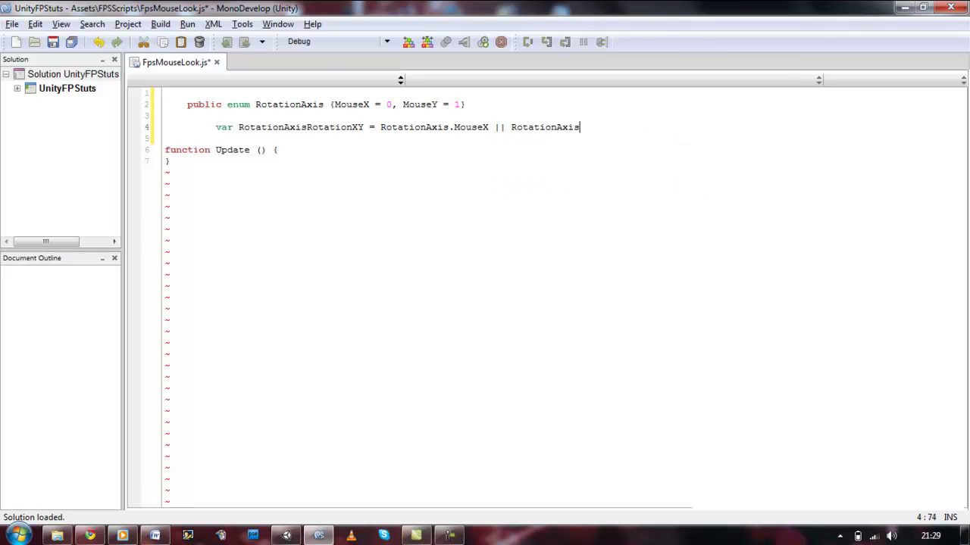
type(".M")
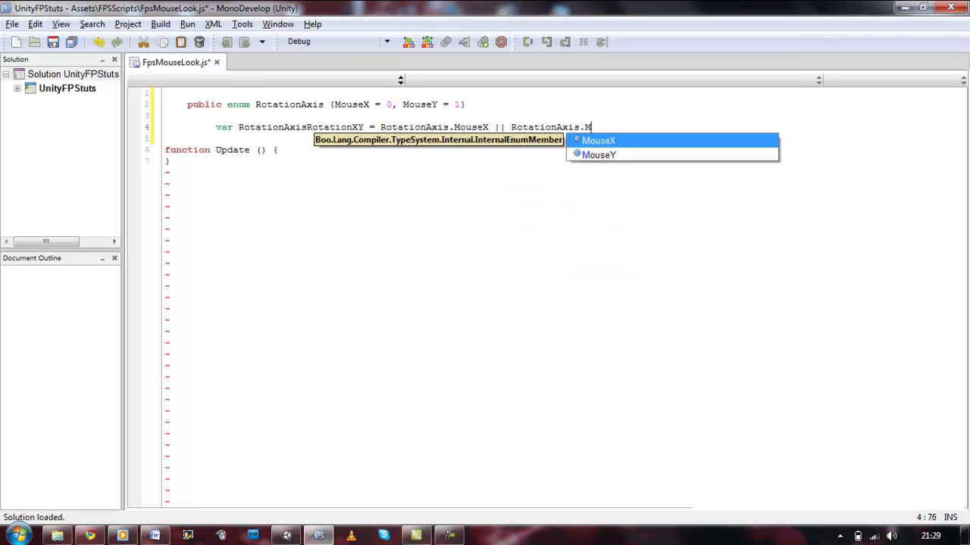
key("Down")
key("Return")
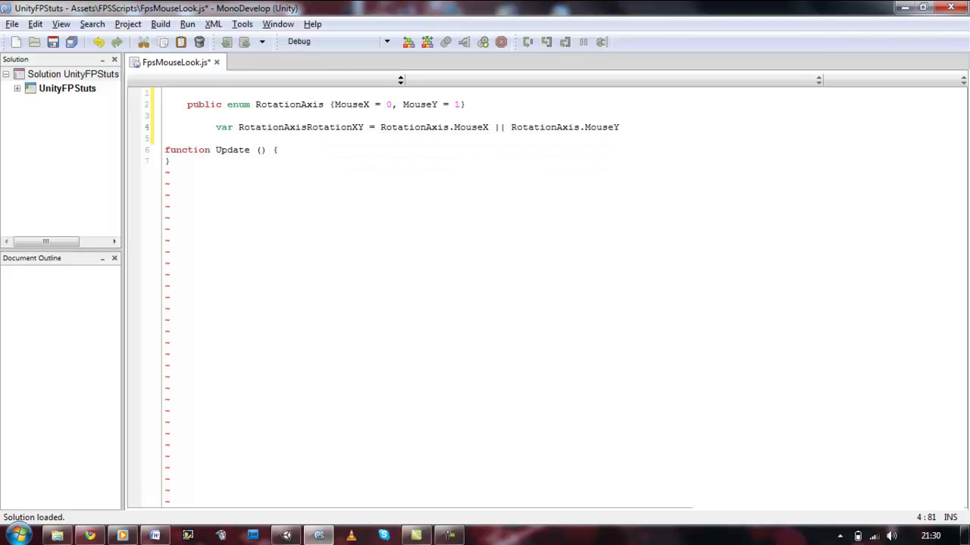
type(";")
key("ctrl+s")
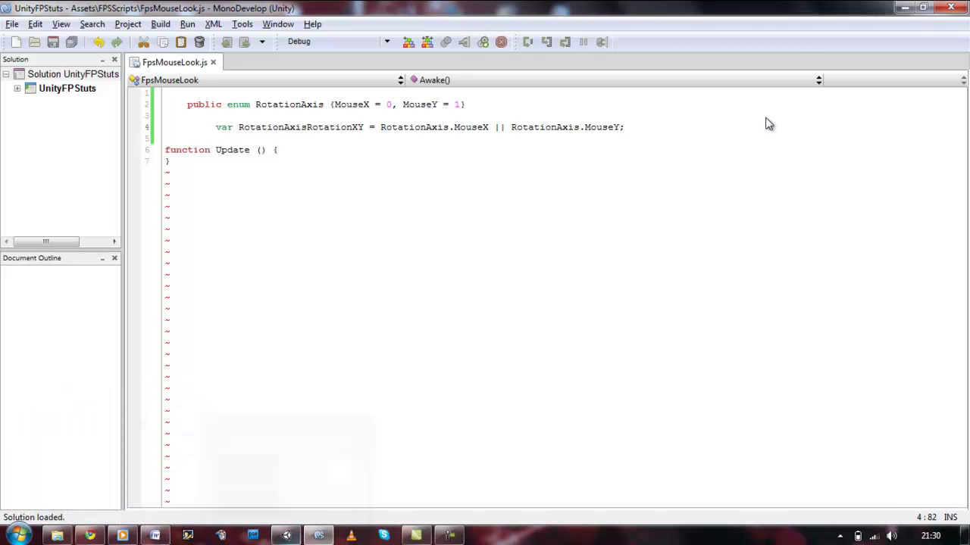
In Unity, drag the FpsMouseLook script onto Main Camera
left_click(286, 535)
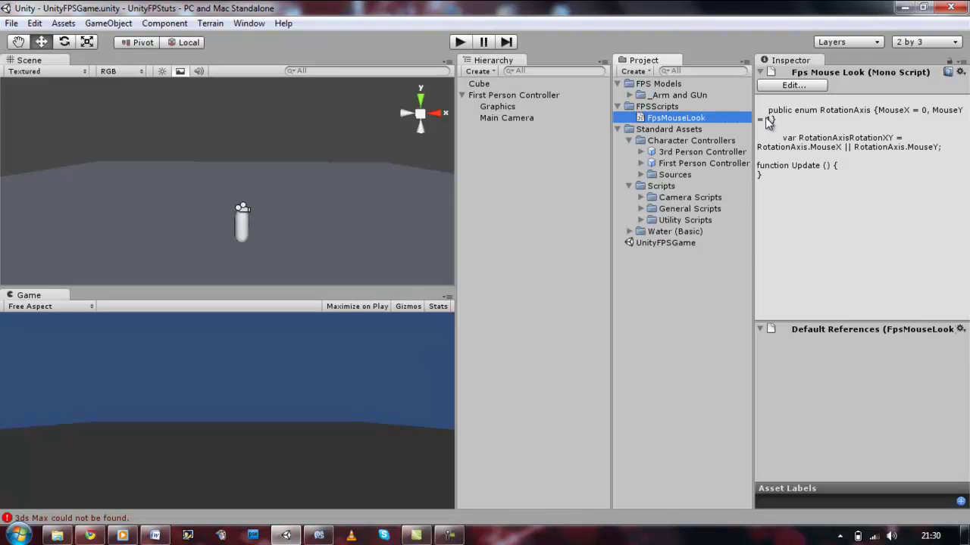
left_click(668, 128)
left_click_drag(676, 117, 506, 117)
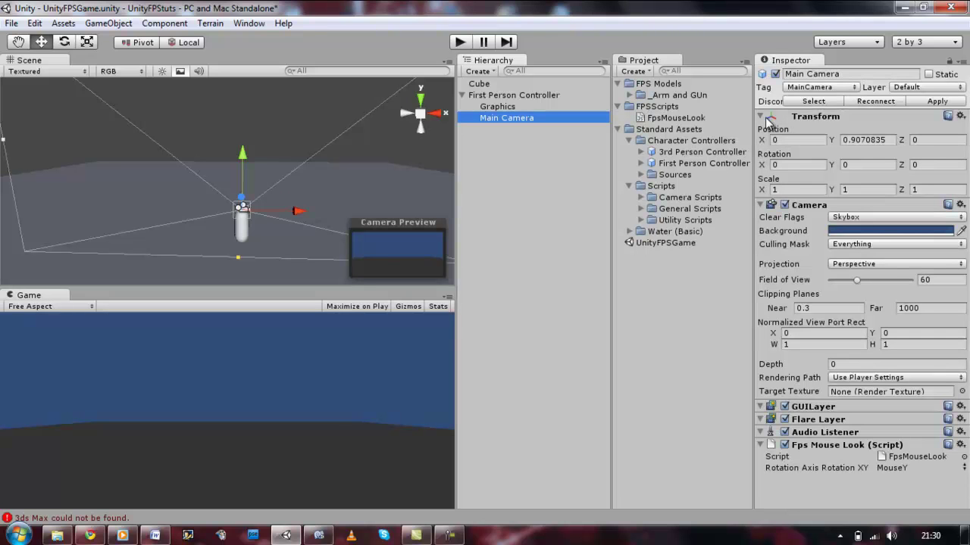
Toggle the Inspector's Rotation Axis dropdown to MouseX and back to MouseY
left_click(921, 467)
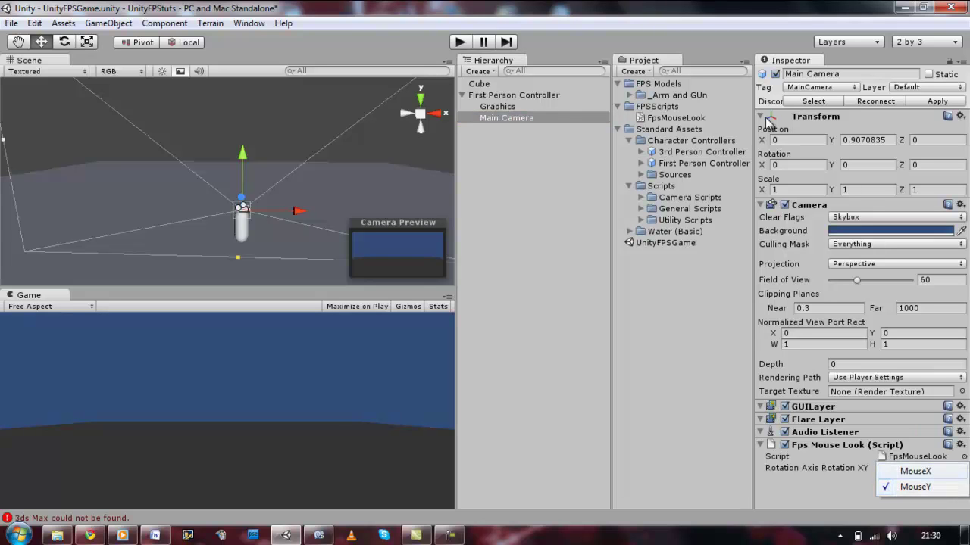
left_click(915, 471)
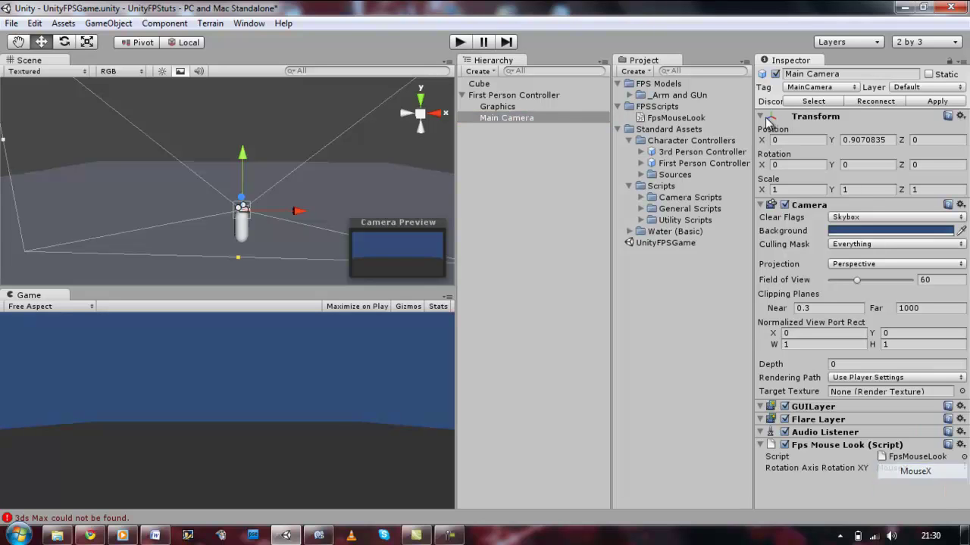
left_click(921, 468)
left_click(905, 490)
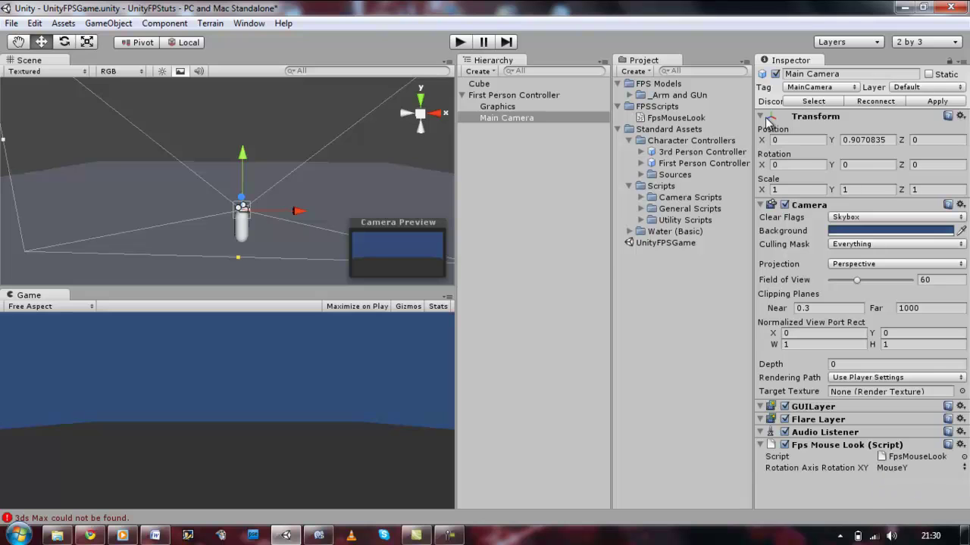
Add 'var sensitivityX : float = 400;' on a new line below the rotation variable
key("alt+Tab")
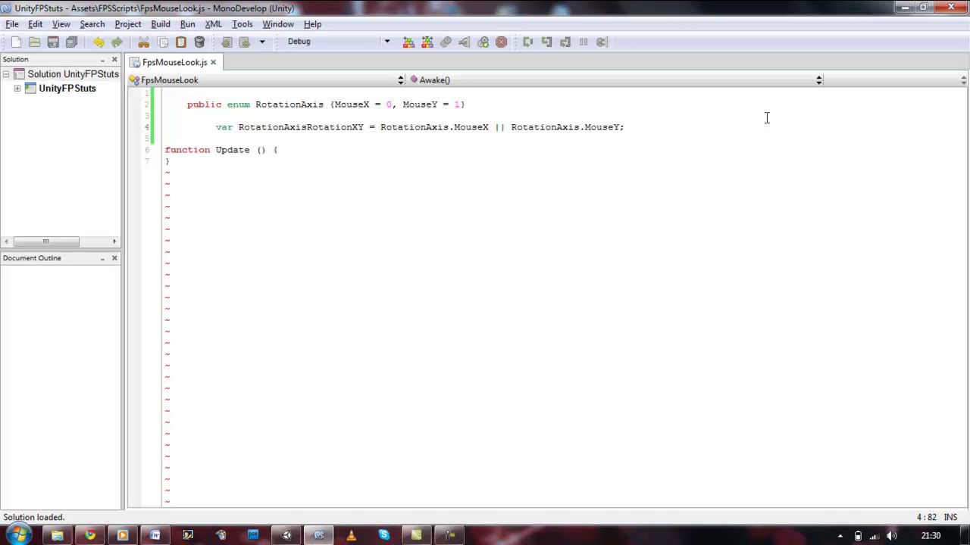
left_click(283, 127)
key("End")
key("Return")
key("Return")
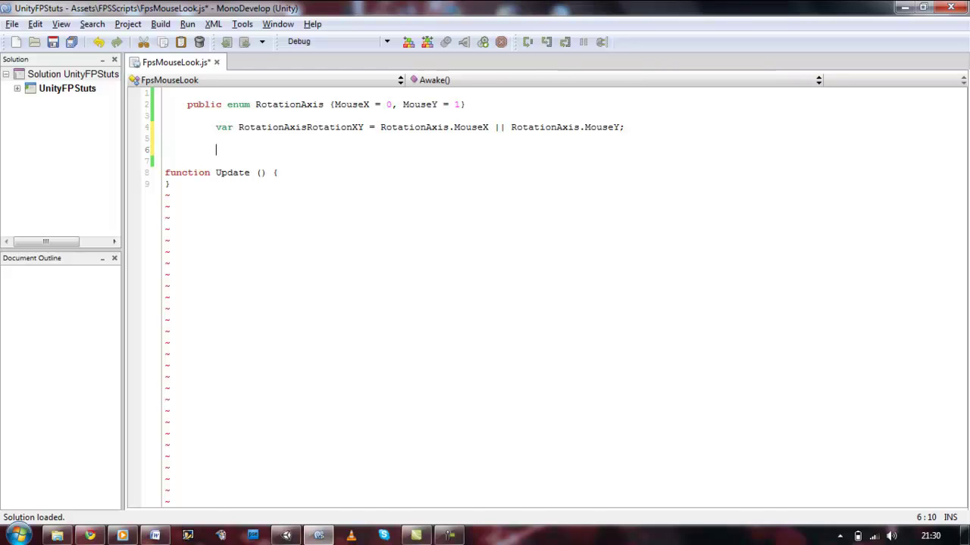
type("var ")
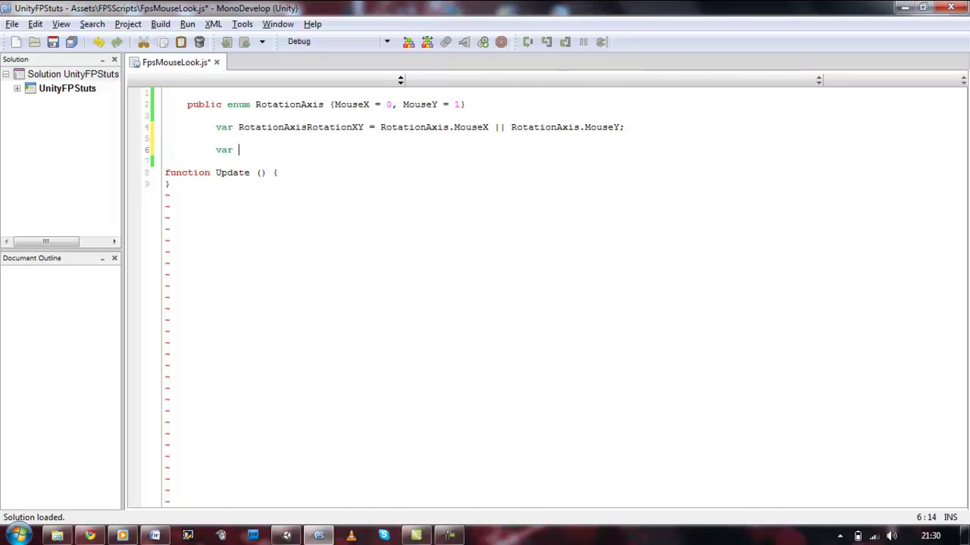
type("se")
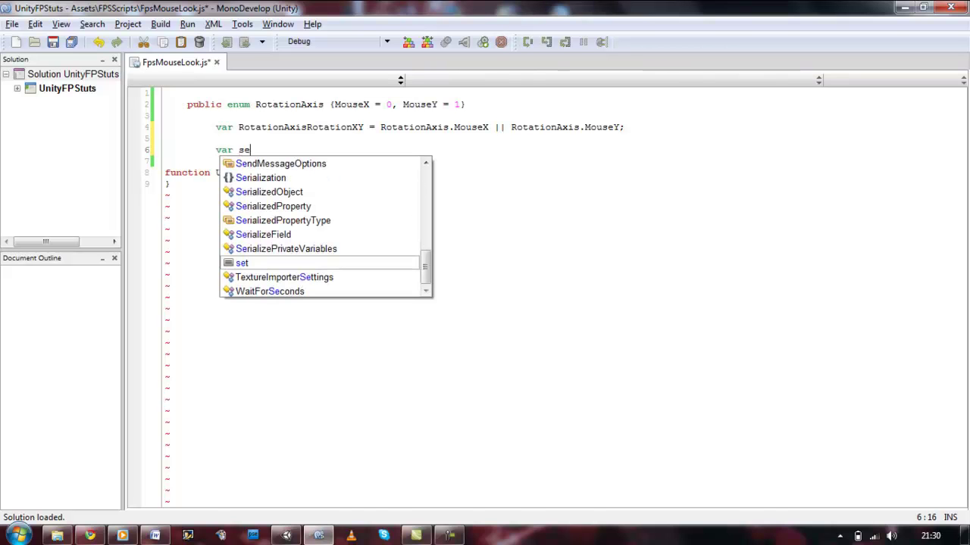
type("nsitivityX : ")
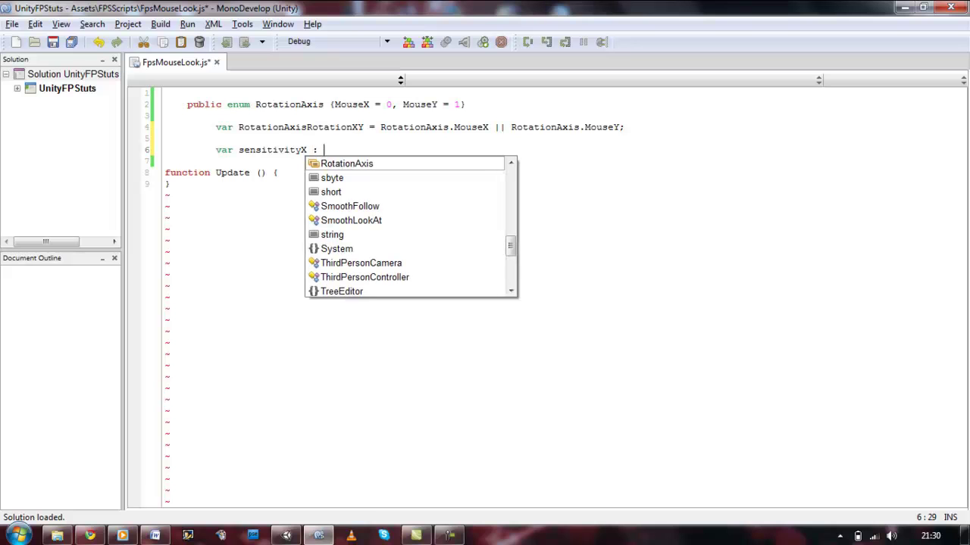
type("float ")
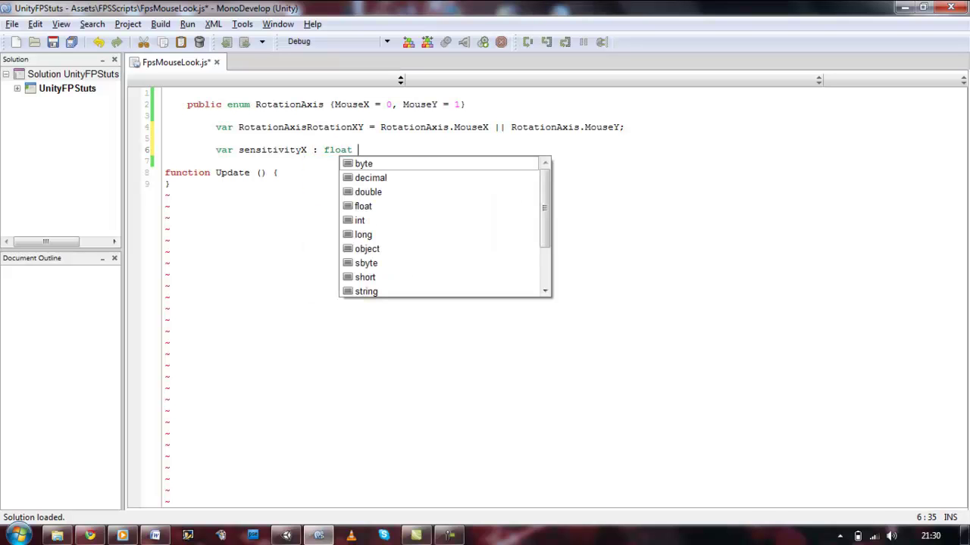
type("= ")
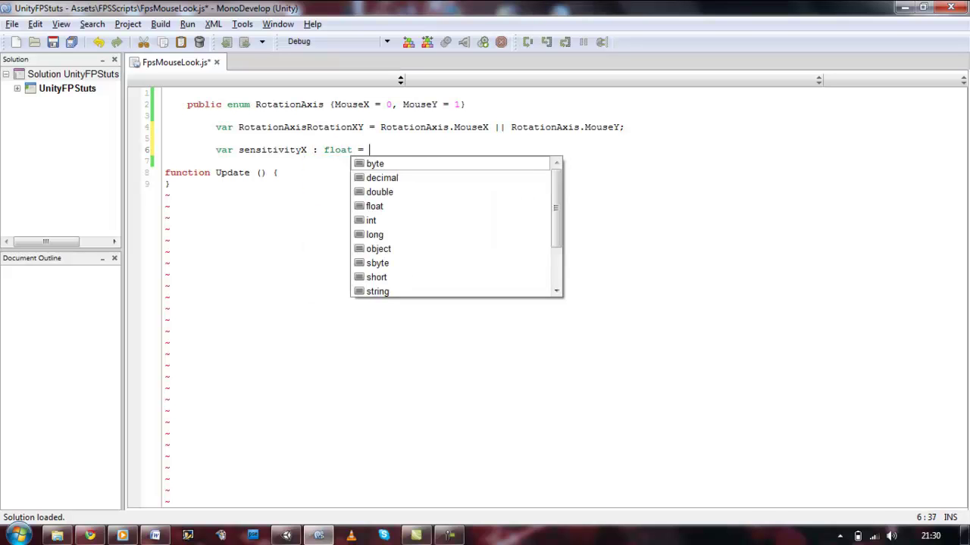
type("400;")
key("Return")
key("Return")
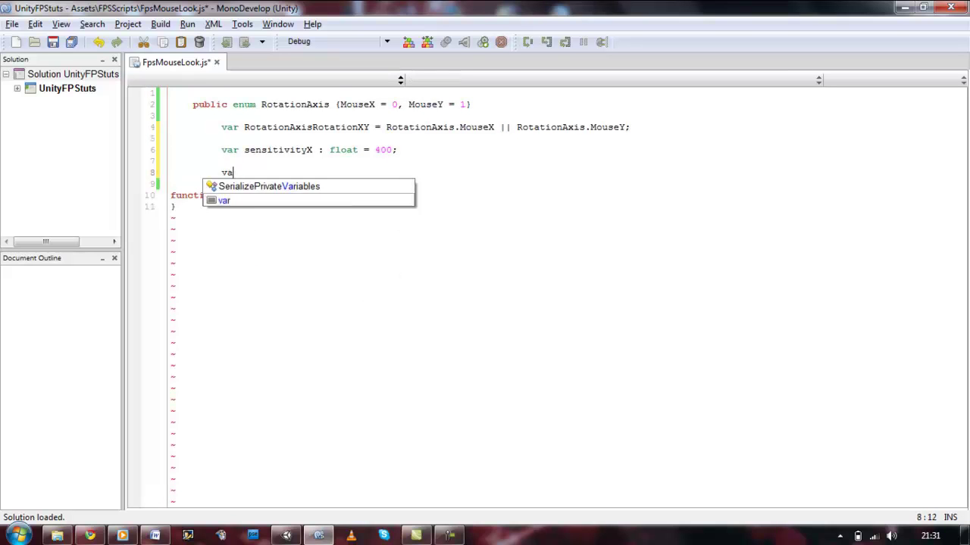